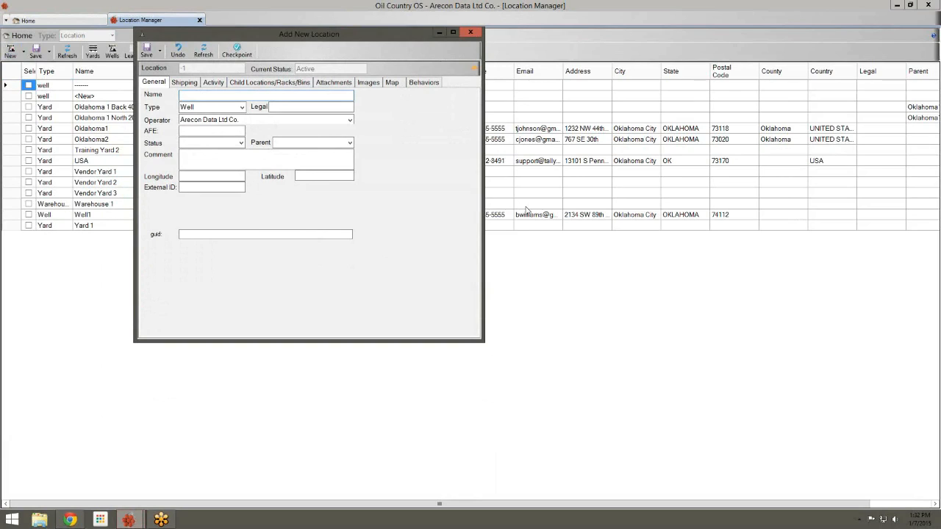
Name the new location WebinarYard1 and set its type to Yard
type("WebinarYard1")
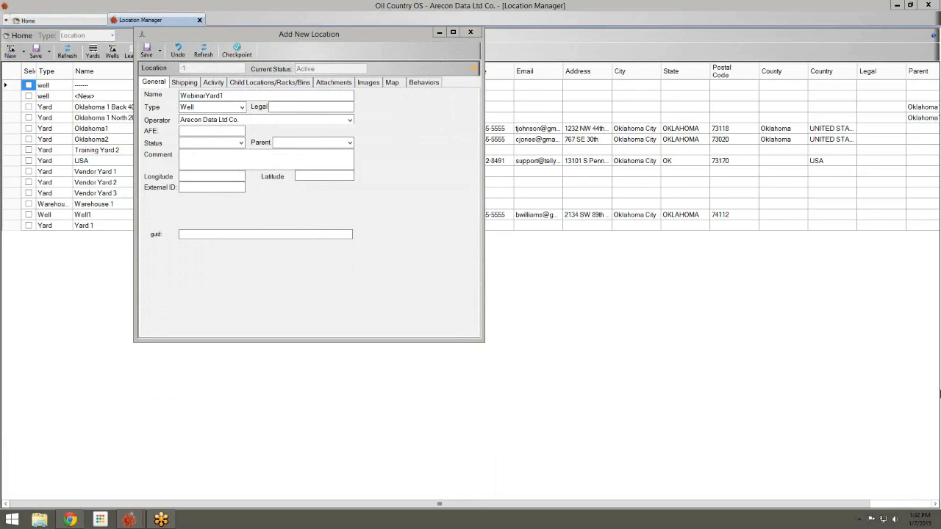
left_click(243, 107)
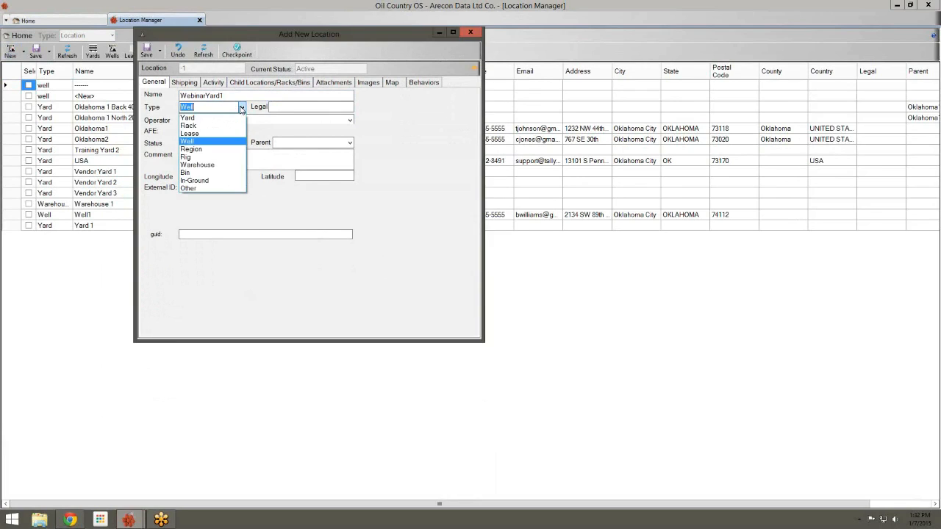
left_click(233, 153)
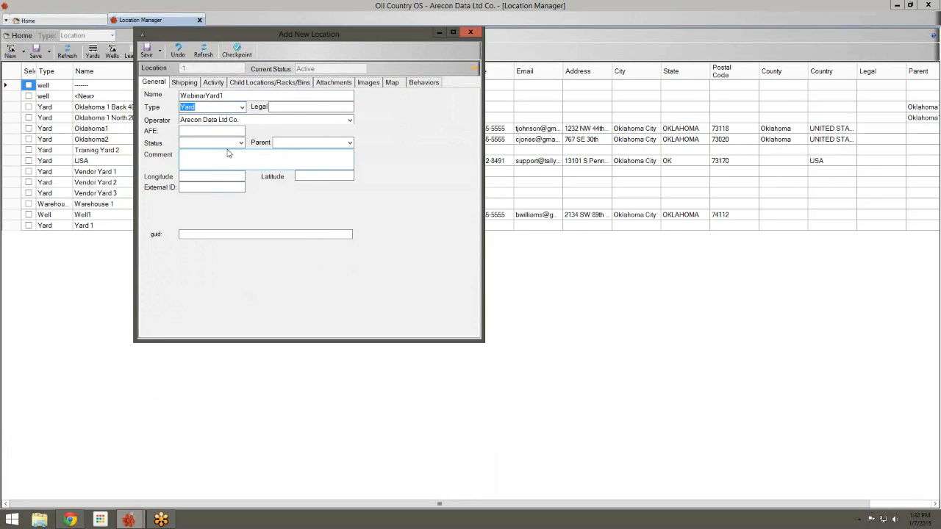
Set the location status to Active and save it
left_click_drag(194, 95, 206, 95)
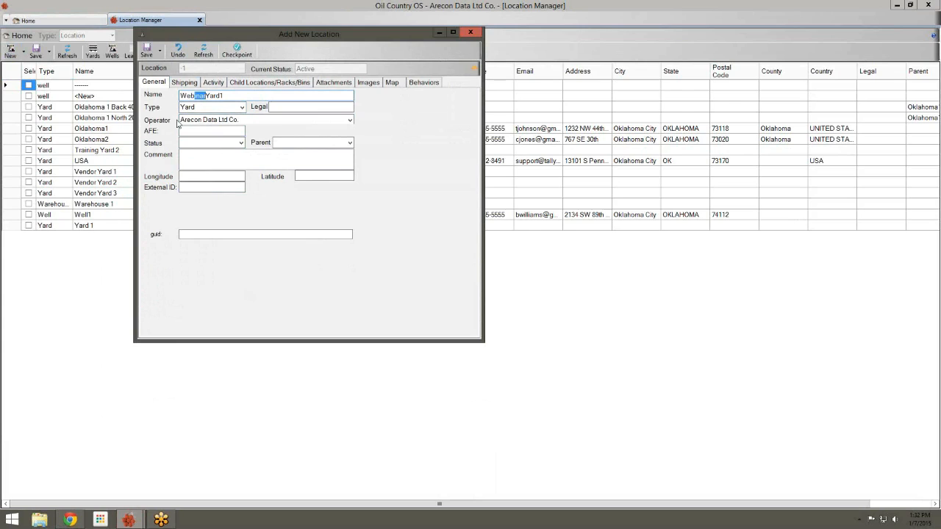
left_click(200, 118)
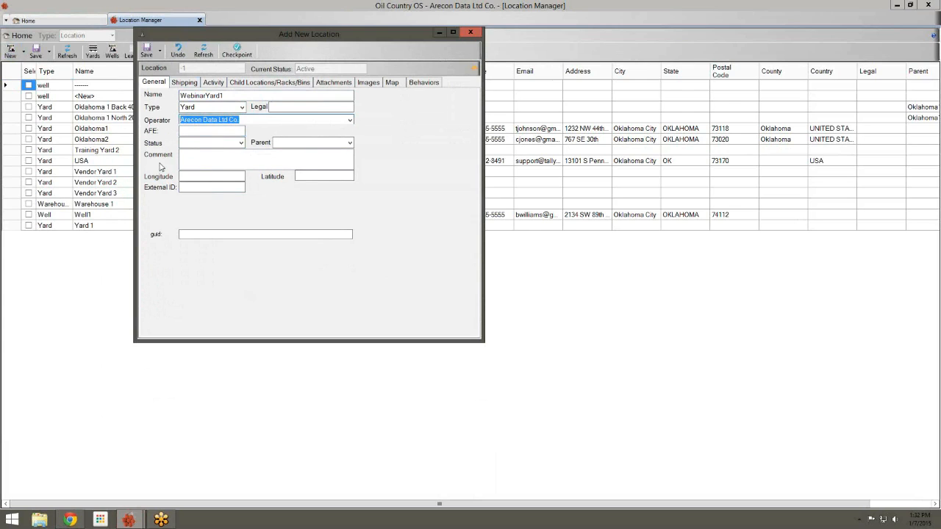
left_click(235, 131)
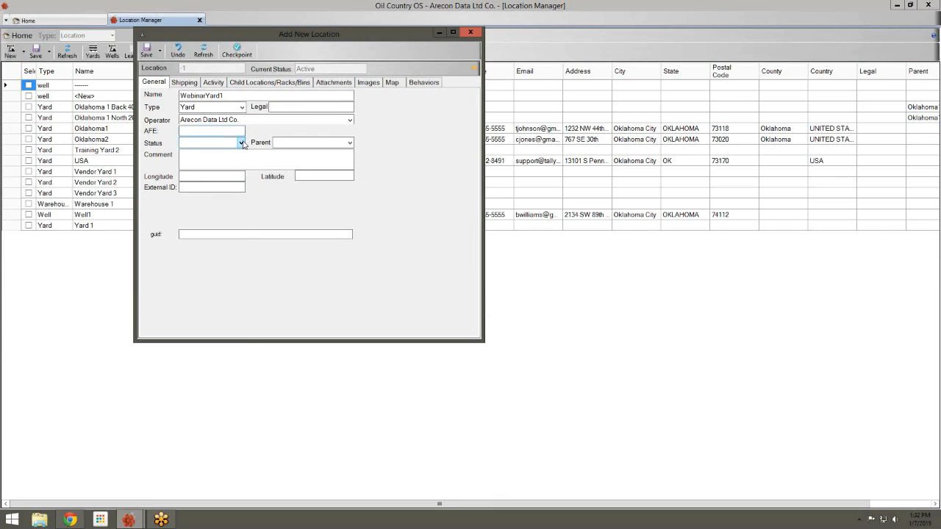
left_click(242, 142)
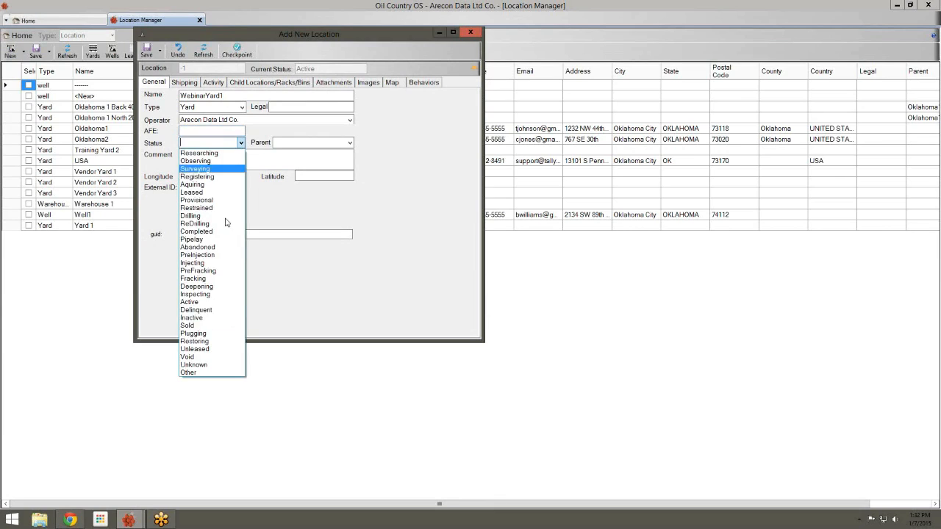
left_click(210, 303)
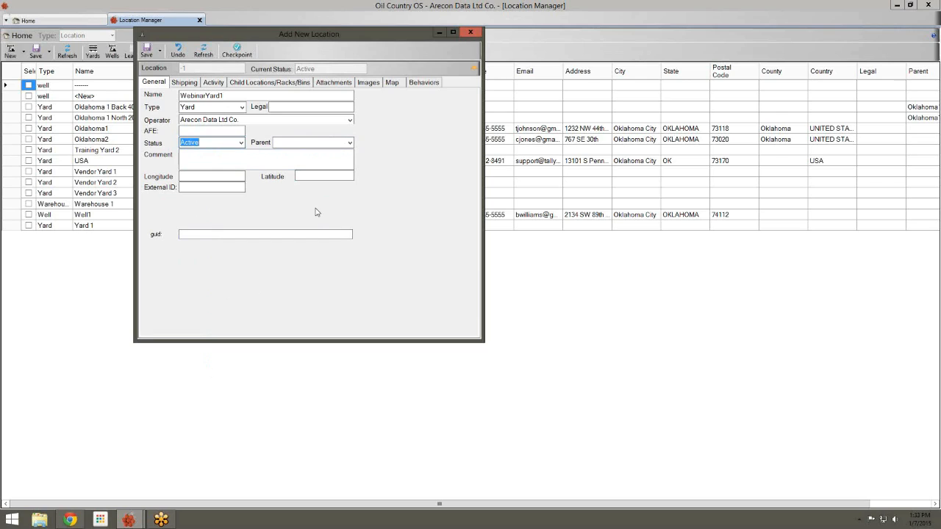
left_click(146, 52)
On the Shipping tab, enter the contact's name, phone number and e-mail address
left_click(185, 83)
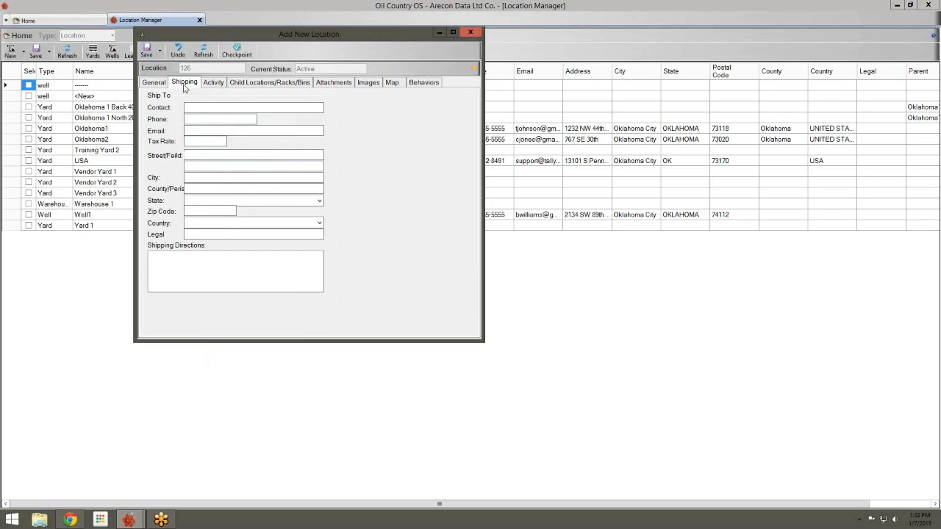
left_click(188, 108)
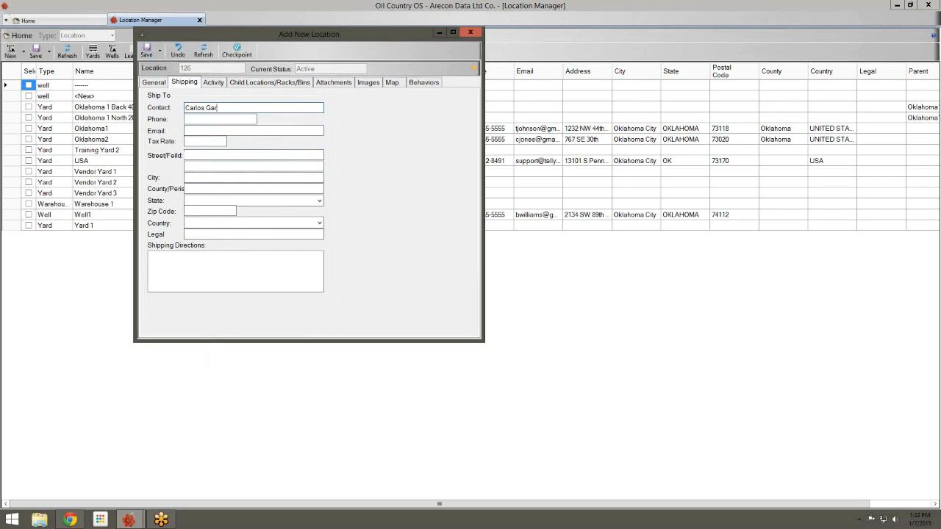
key("Tab")
type("555-555-5555")
key("Tab")
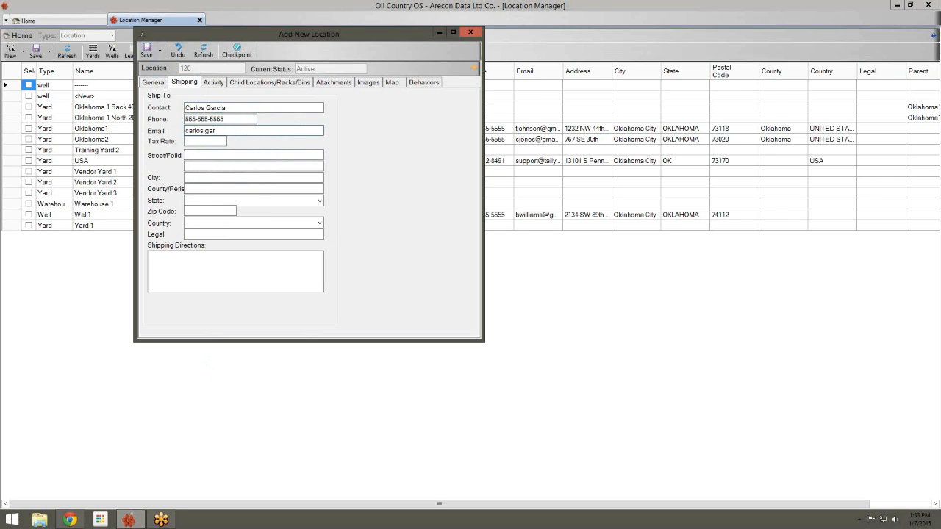
Fill in the shipping street address, city, county, state and zip code
key("Tab")
key("Tab")
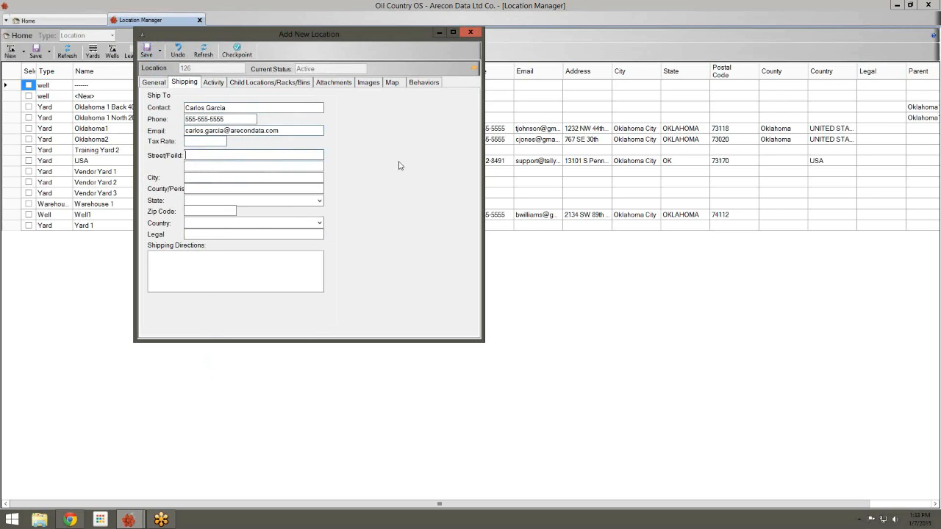
left_click(247, 176)
type("Oklahoma City")
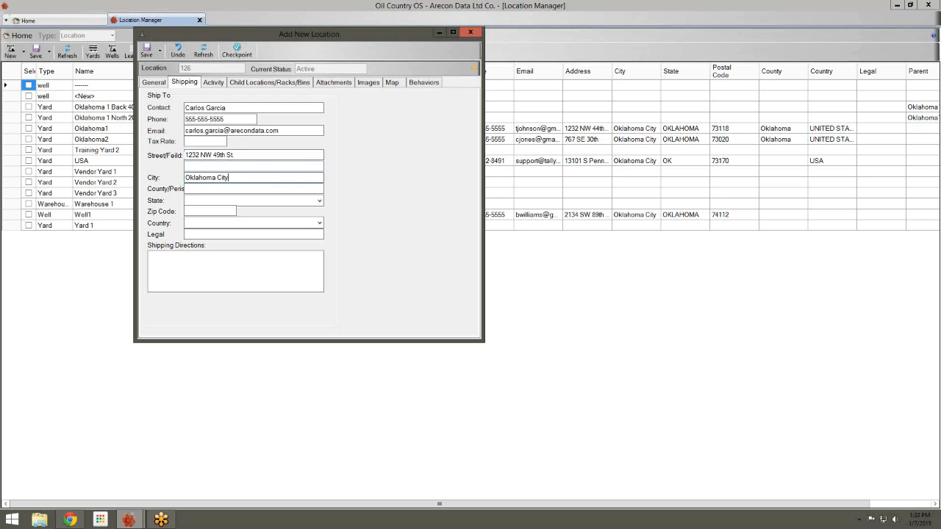
key("Tab")
type("Oklahoma")
key("Tab")
type("OK")
key("Tab")
type("73118")
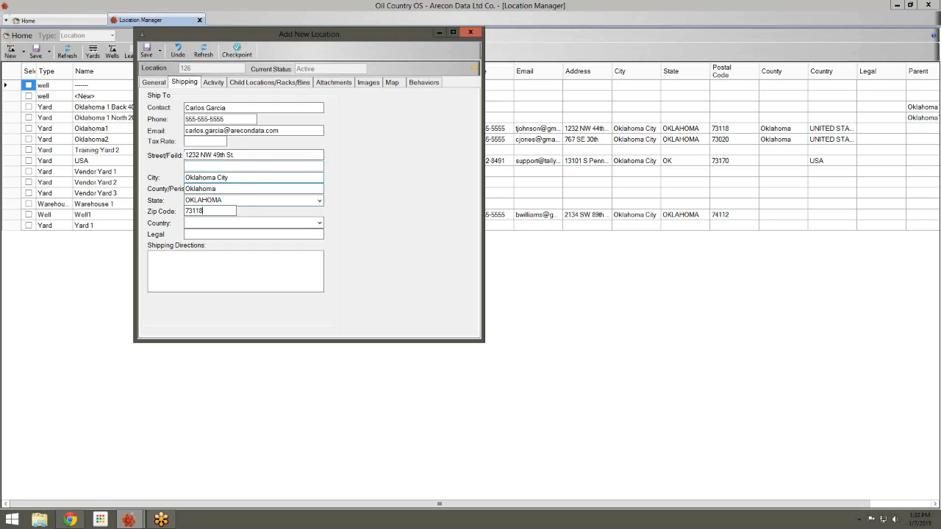
Set the shipping country to UNITED STATES, correcting the mistyped entry
key("Tab")
type("unite")
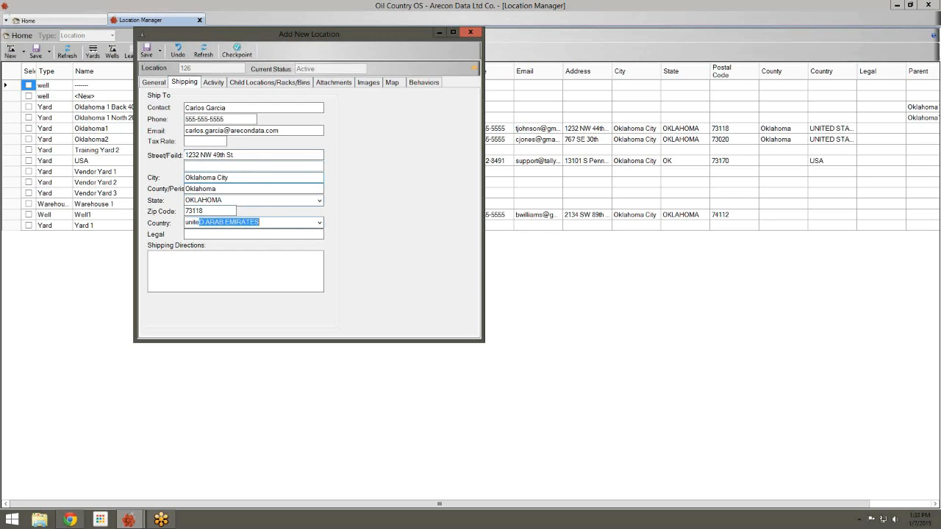
type("d sa")
key("Tab")
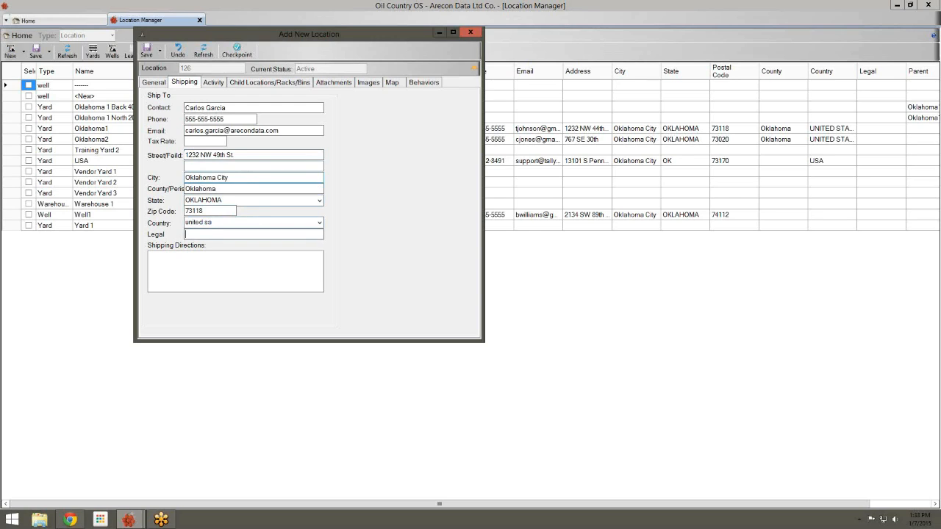
key("shift+Tab")
key("End")
key("BackSpace")
type("t")
key("Tab")
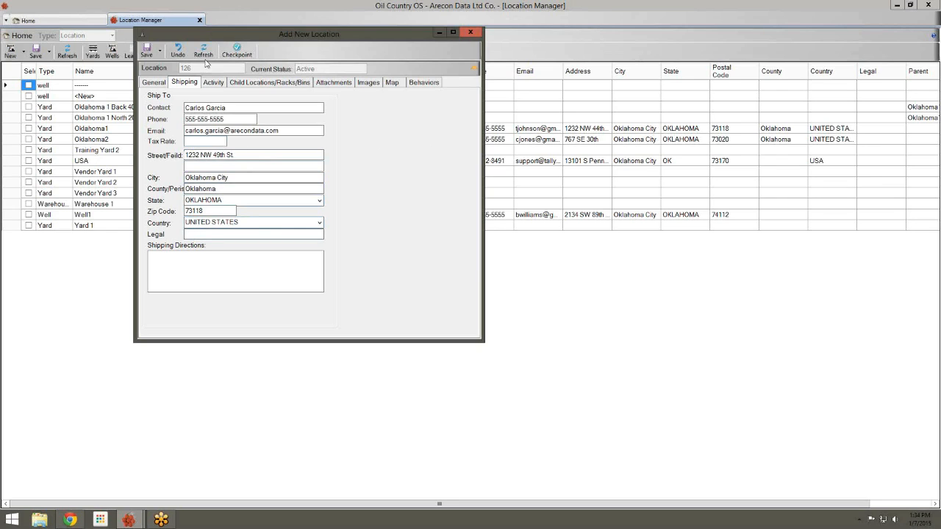
Enter 'Left at the gas station' as shipping directions and show the Child Locations/Racks/Bins list
left_click(231, 271)
left_click(222, 133)
type("Left at the gas station")
left_click_drag(323, 36, 365, 41)
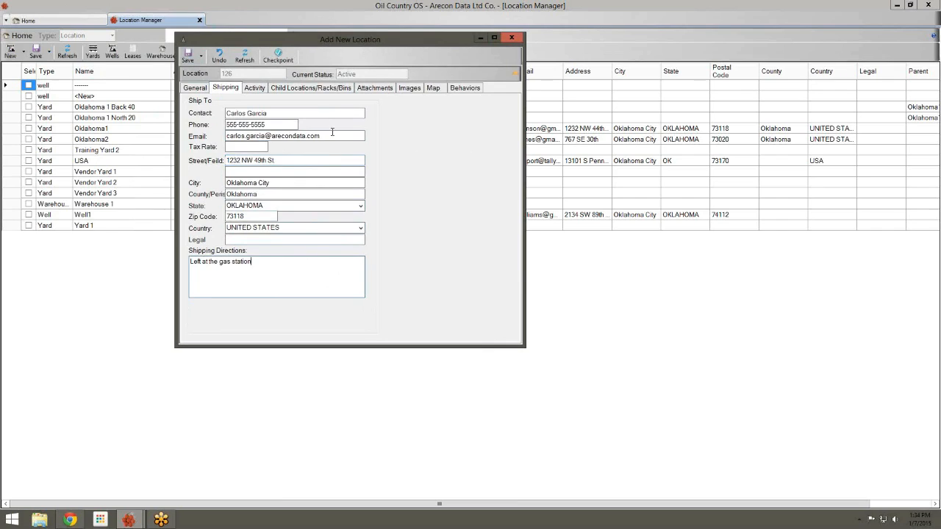
left_click(322, 88)
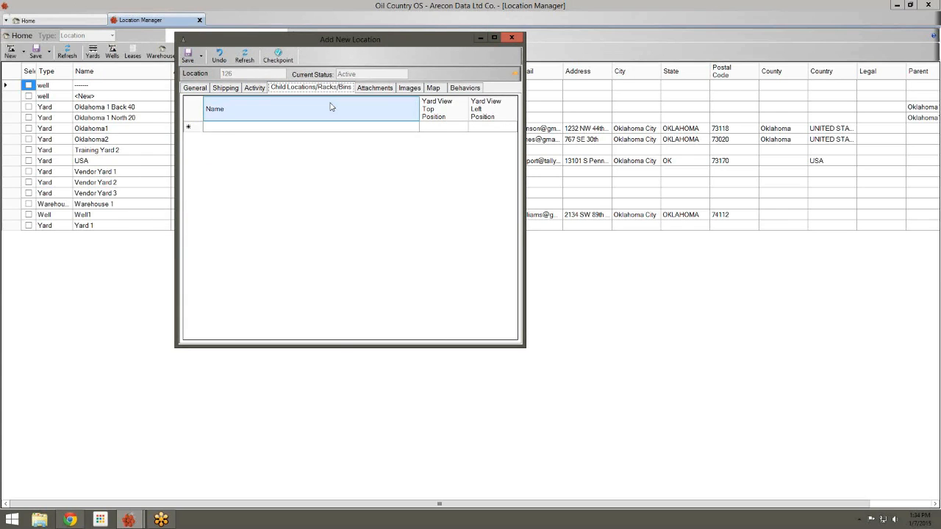
Enter racks A1, A2, A3, B1, B2 and B3 as new rows in the child locations grid
left_click(314, 128)
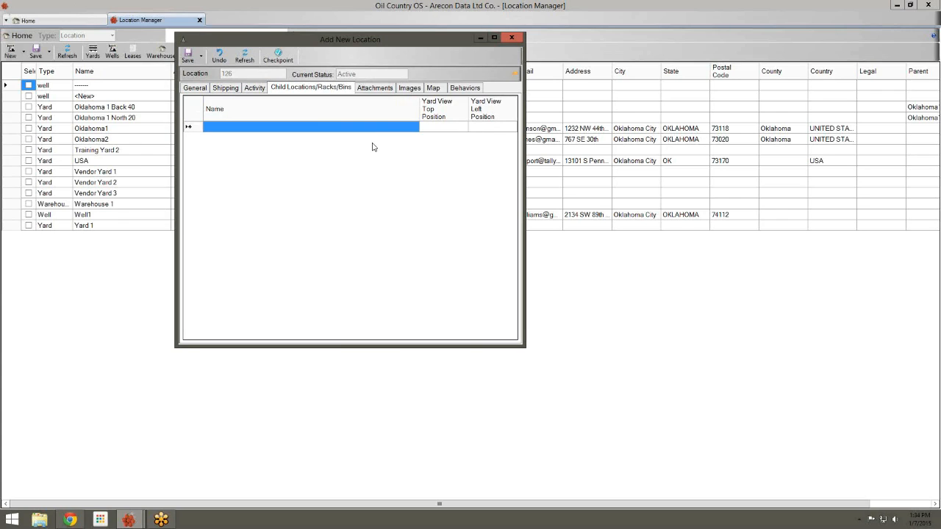
type("A1")
key("Return")
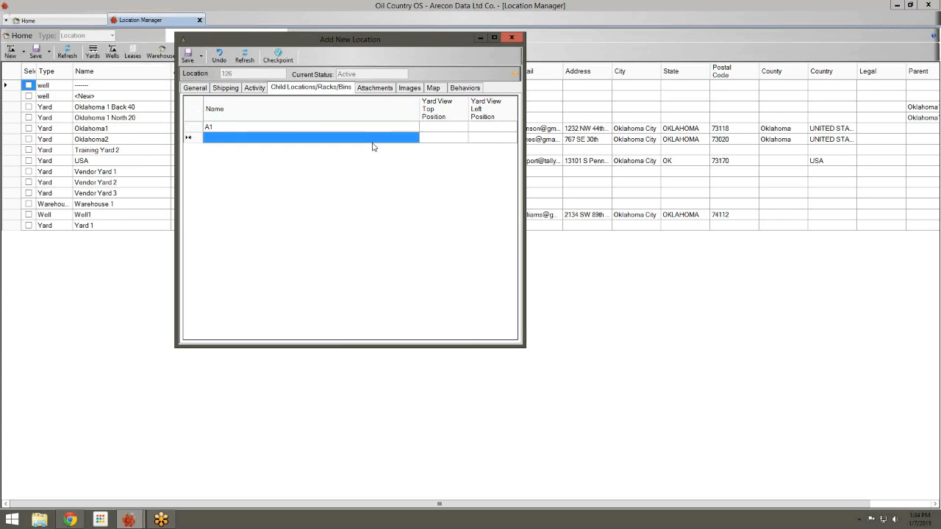
type("A2")
key("Return")
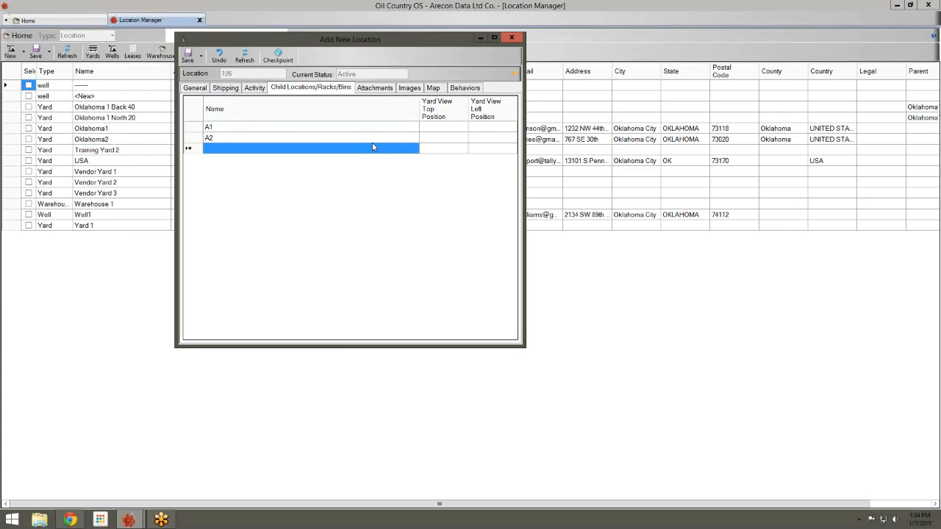
type("A3")
key("Return")
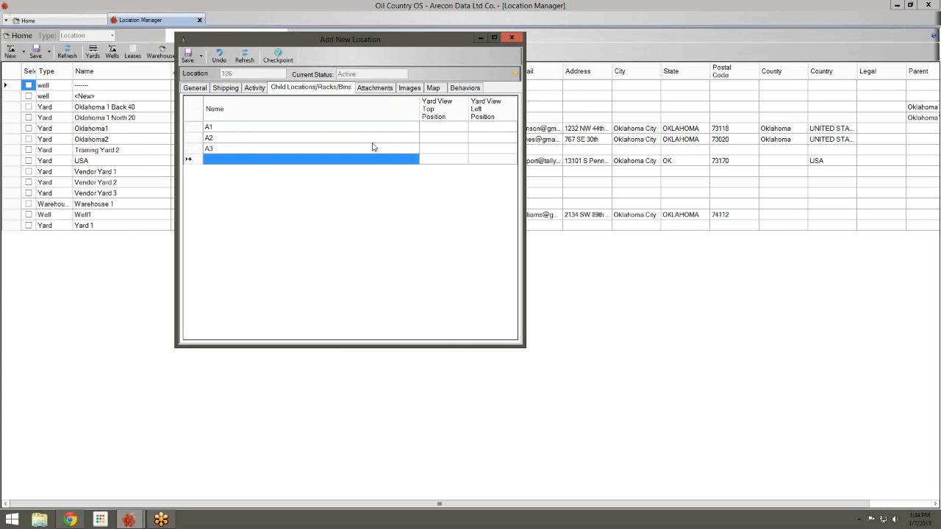
type("B1")
key("Return")
type("B2")
key("Return")
type("B3")
key("Return")
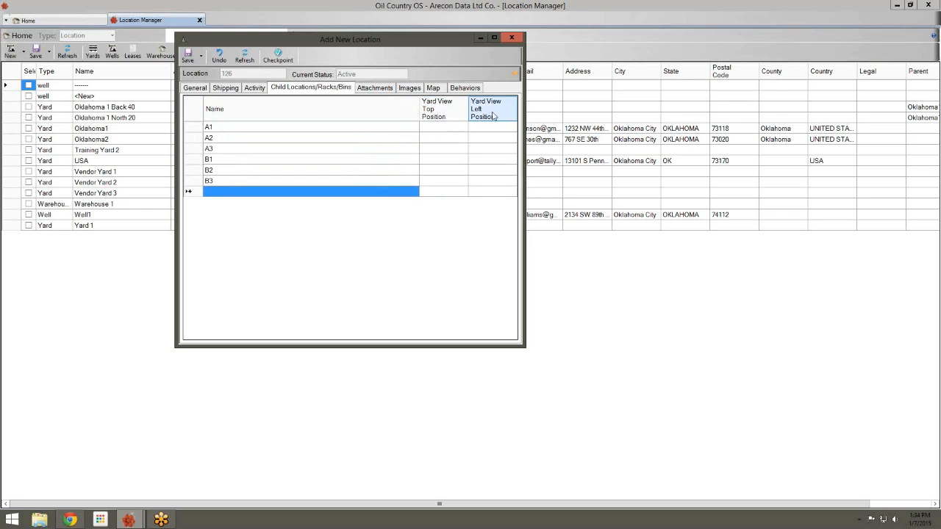
Set Yard View Top Position to 100 for racks A1–A3 and 200 for B1–B3
left_click(463, 129)
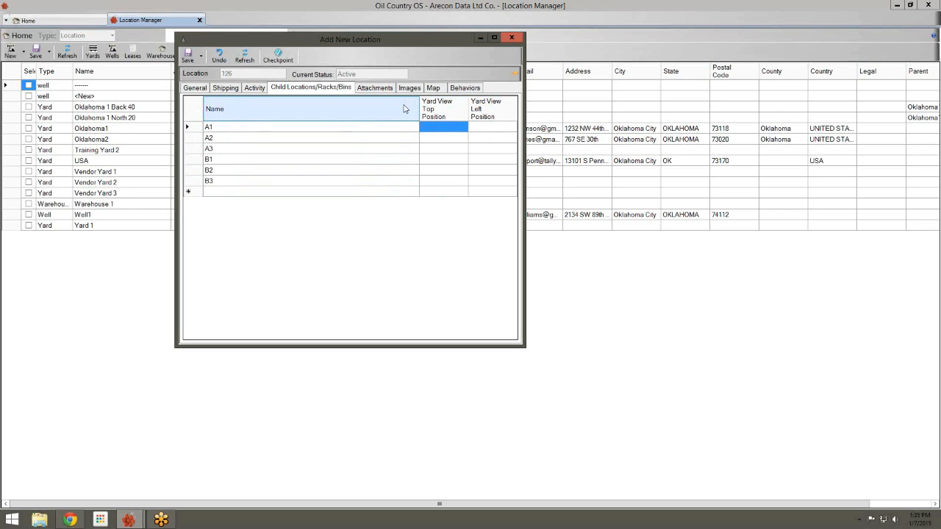
type("100")
key("Return")
type("100")
key("Return")
type("100")
key("Return")
type("1")
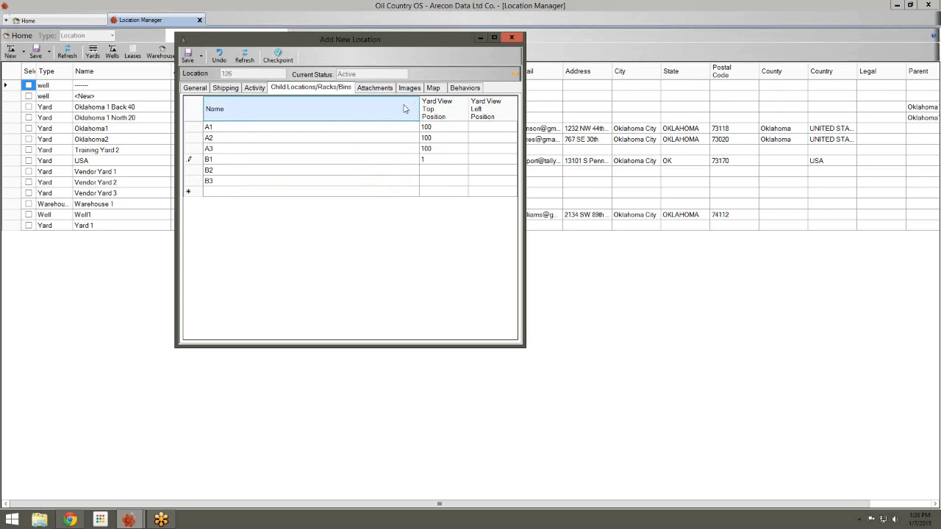
type("00")
key("Return")
key("Up")
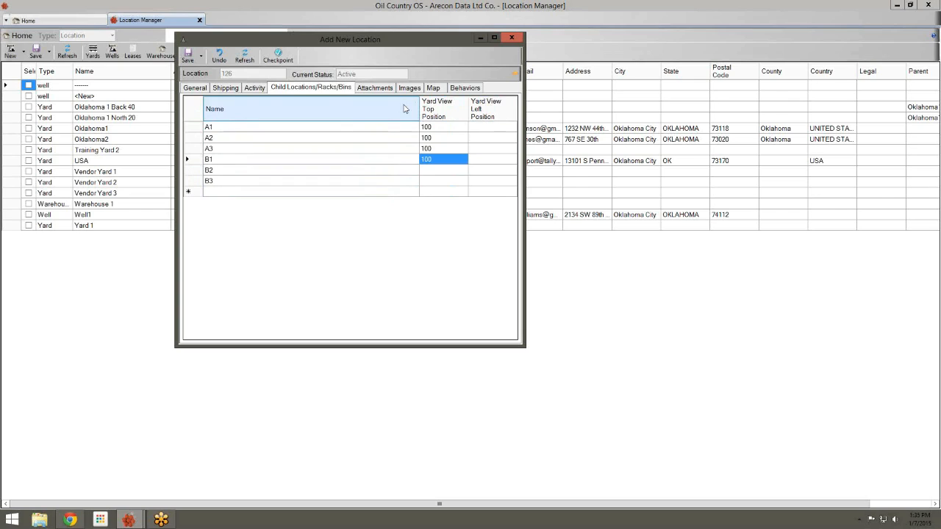
type("200")
key("Return")
type("200")
key("Return")
type("20")
key("Return")
key("Up")
type("200")
key("Return")
key("Up")
key("Up")
key("Up")
key("Up")
key("Up")
key("Up")
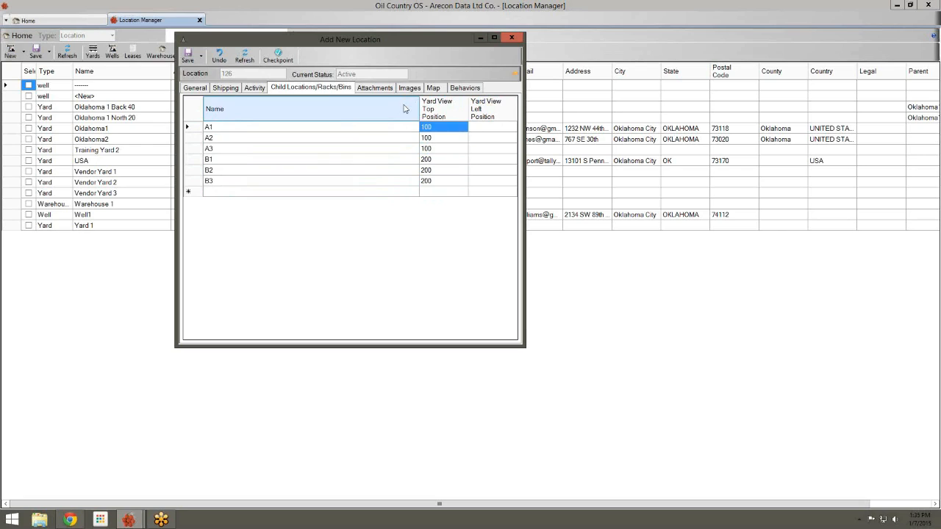
Set Yard View Left Position to 100, 200, 300 for both the A and B racks
key("Right")
type("100")
key("Return")
type("200")
key("Return")
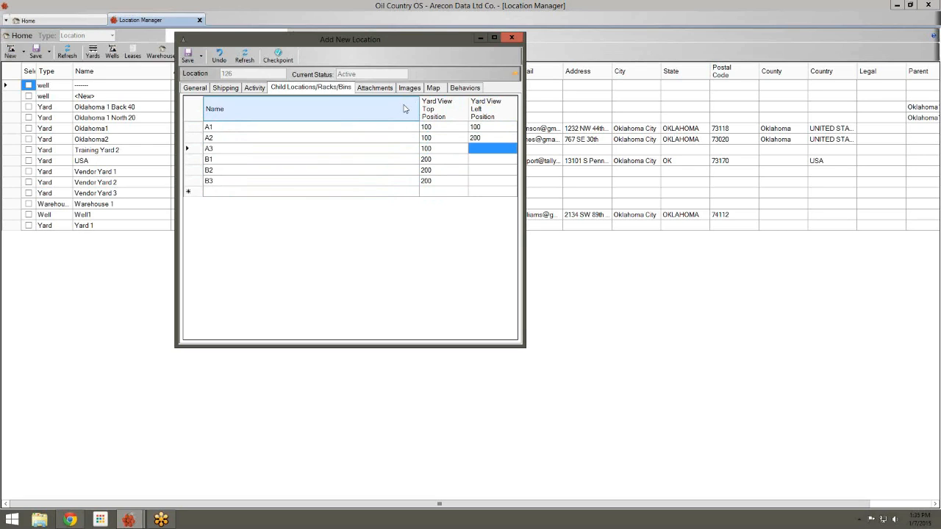
type("300")
key("Return")
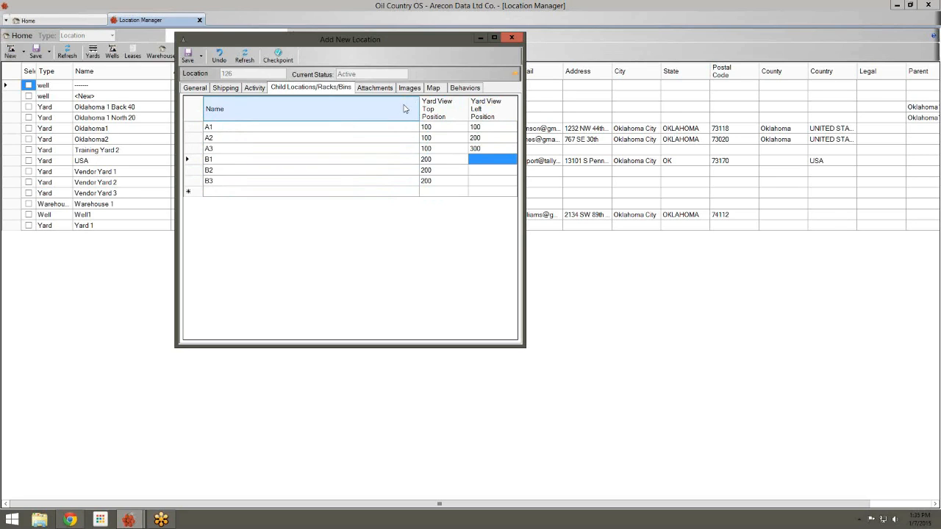
type("100")
key("Return")
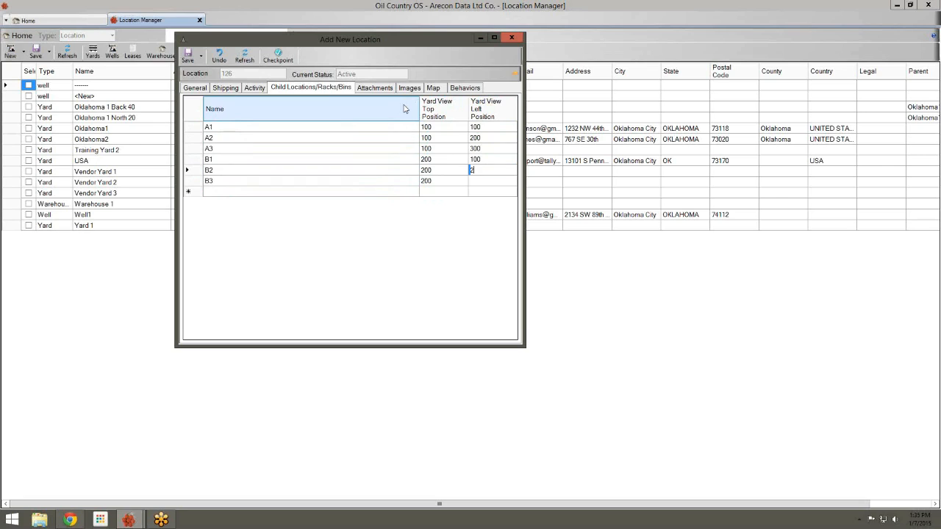
type("200")
key("Return")
type("300")
key("Return")
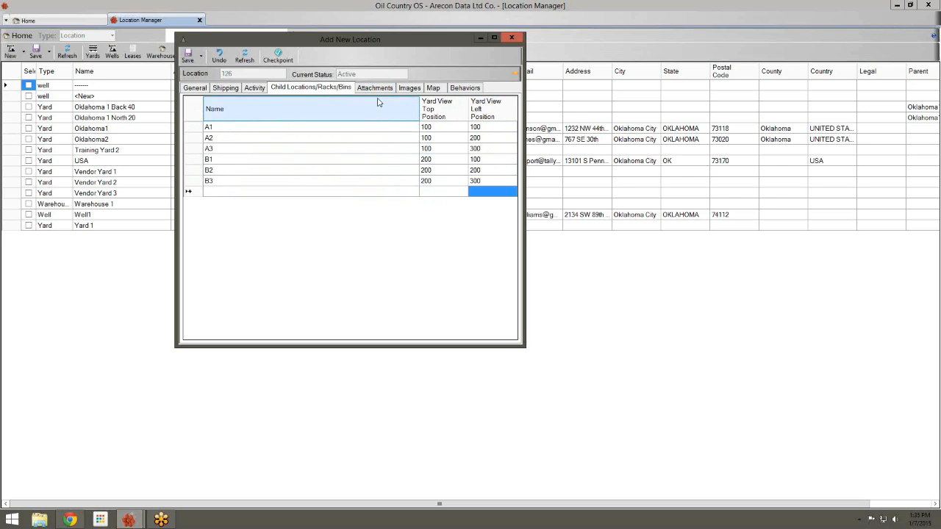
Save the location and review its General, Shipping and Child Locations tabs
left_click(189, 57)
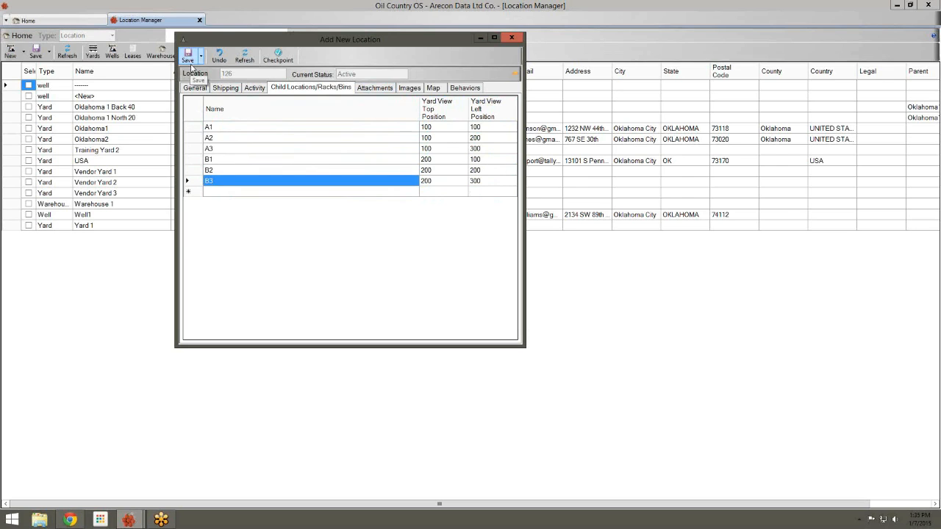
left_click(195, 88)
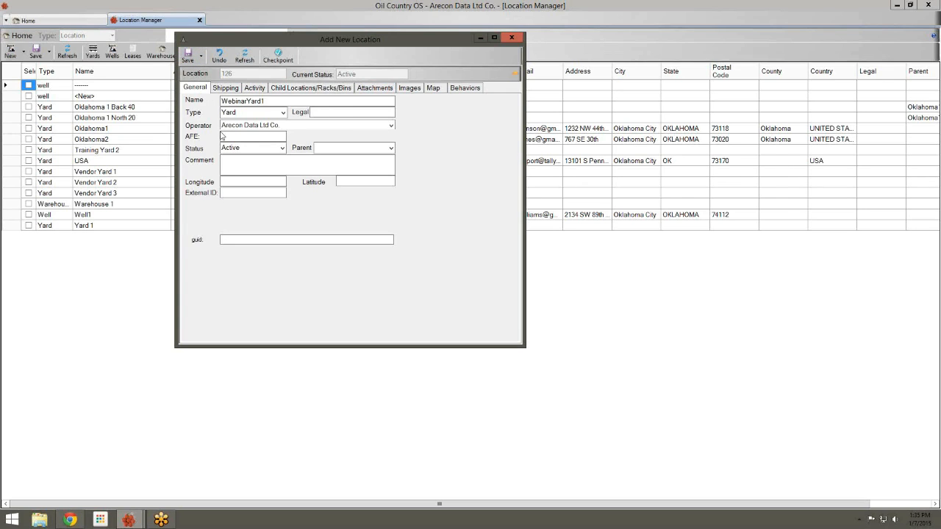
left_click(226, 89)
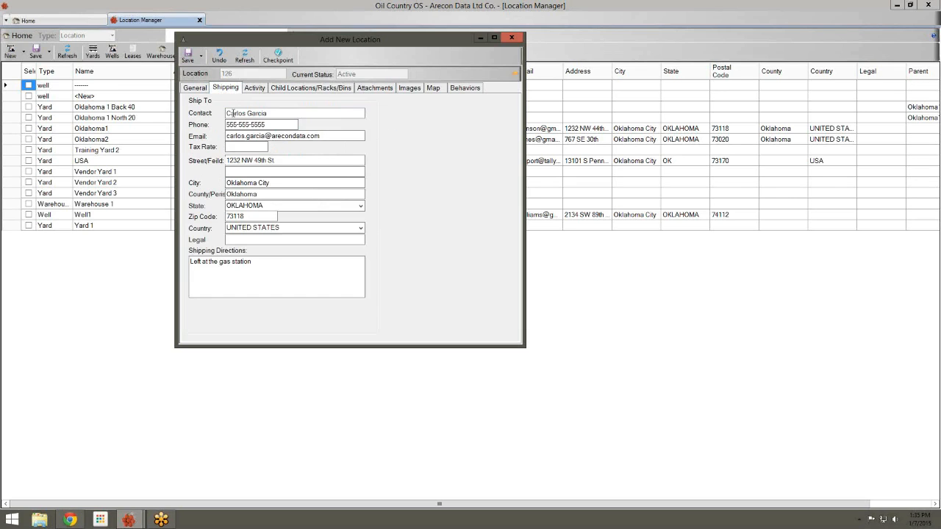
left_click(302, 89)
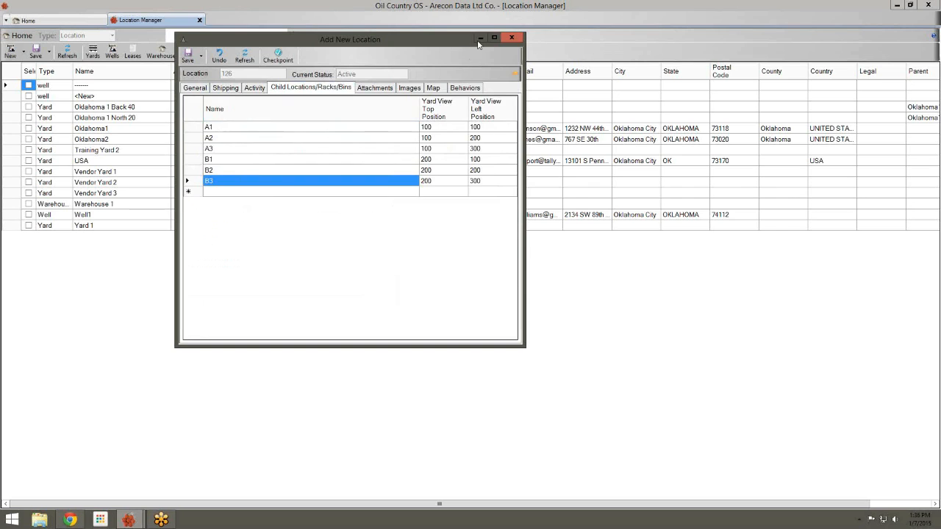
Close the location editor and the Location Manager, then go to Settings
left_click(512, 37)
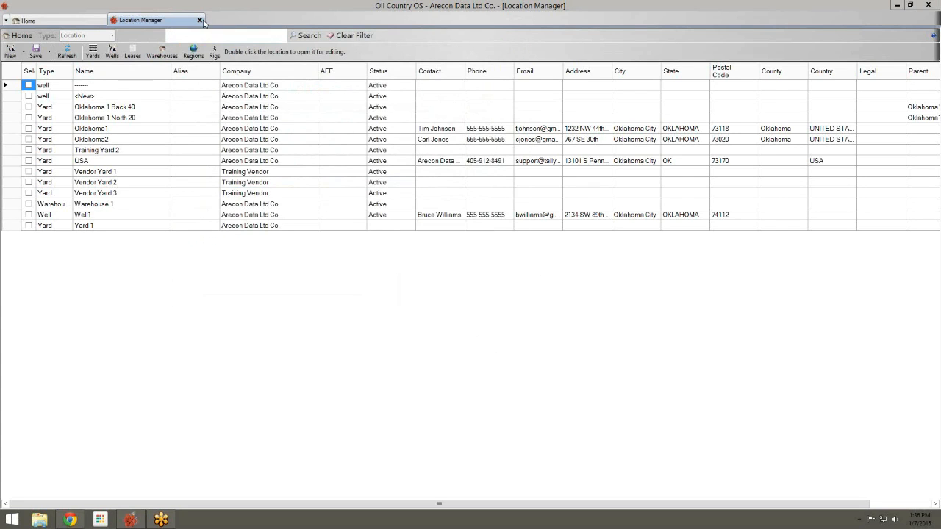
left_click(200, 20)
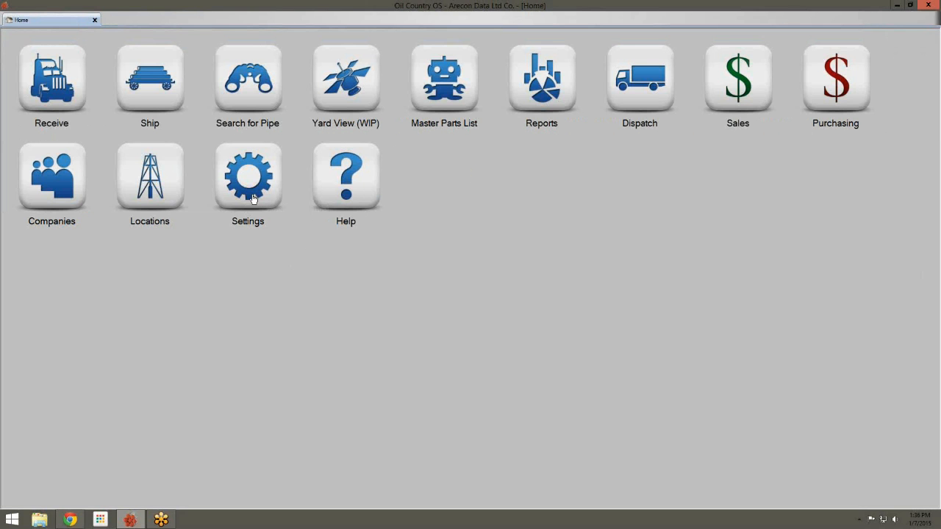
left_click(272, 180)
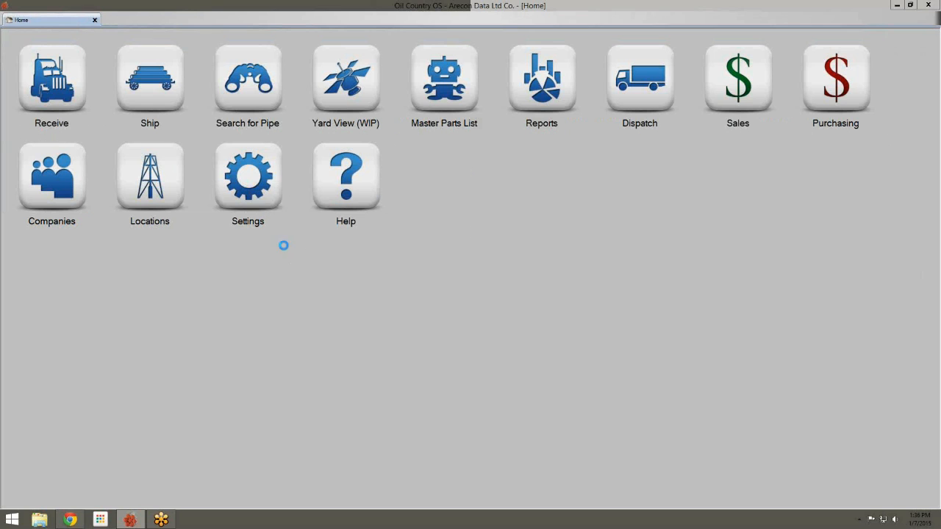
Choose WebinarYard1 as the Default Location in Preferences and confirm
left_click(342, 220)
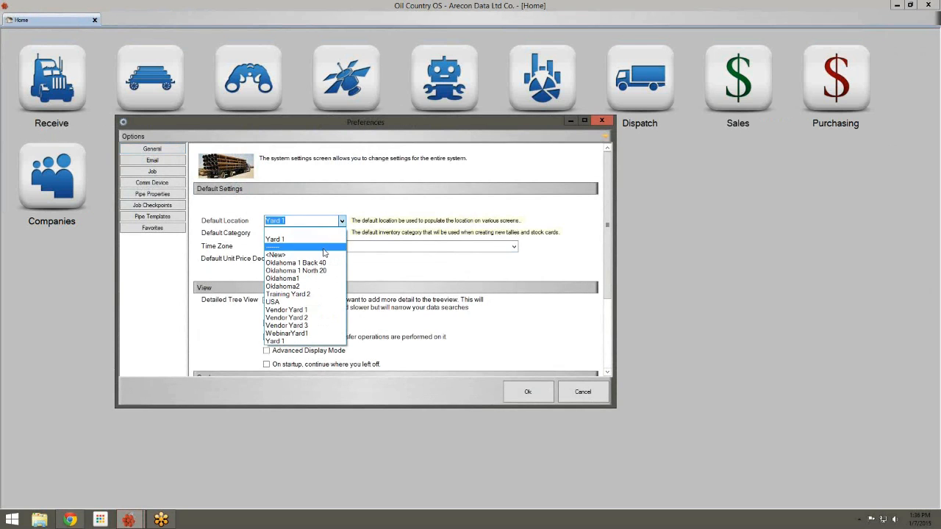
left_click(309, 333)
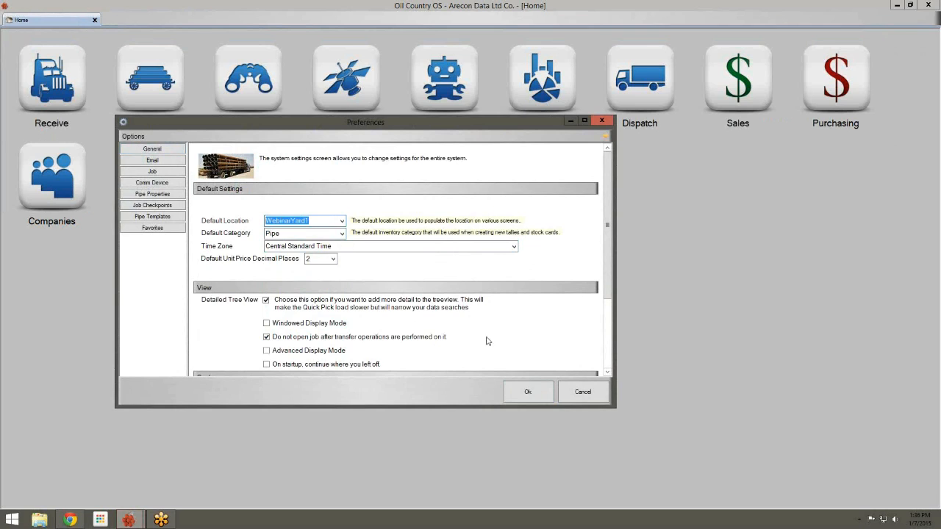
left_click(539, 394)
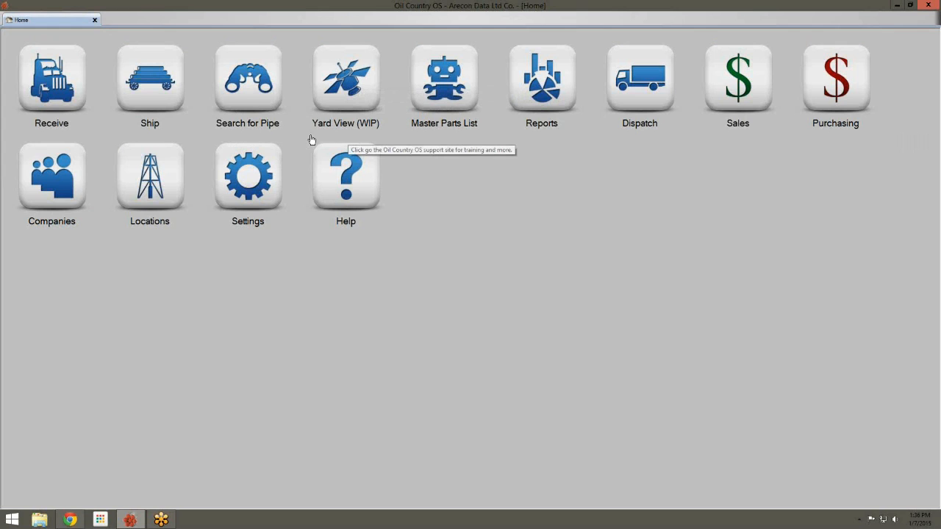
Open the Yard View (WIP) for WebinarYard1 from the Home screen
left_click(356, 82)
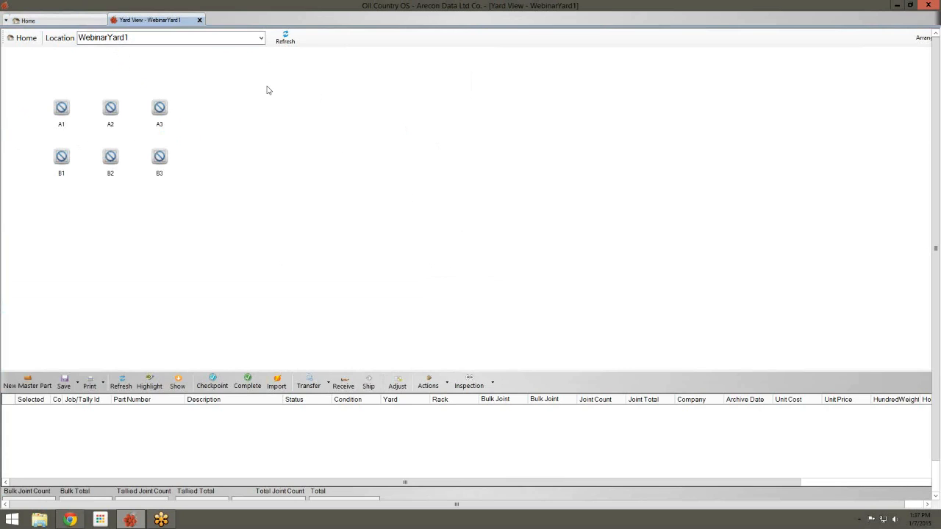
Create a new rack named CLEANING on the yard map and select it
right_click(210, 72)
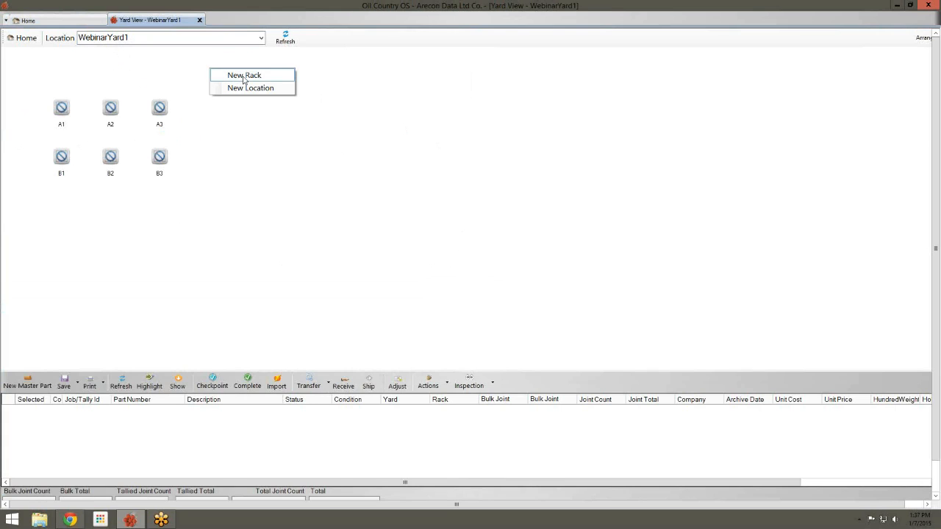
left_click(244, 77)
left_click_drag(175, 21, 510, 94)
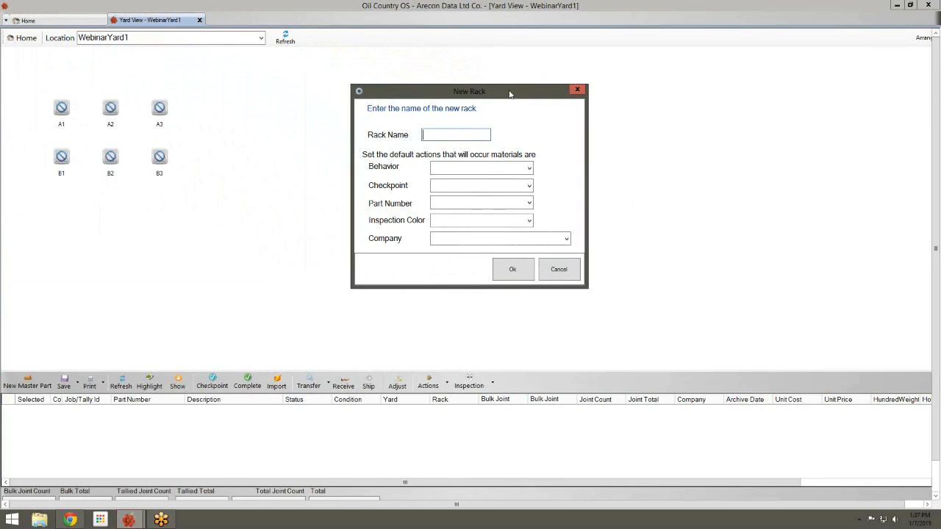
type("C")
key("BackSpace")
type("CLEANING")
left_click(531, 268)
left_click(231, 97)
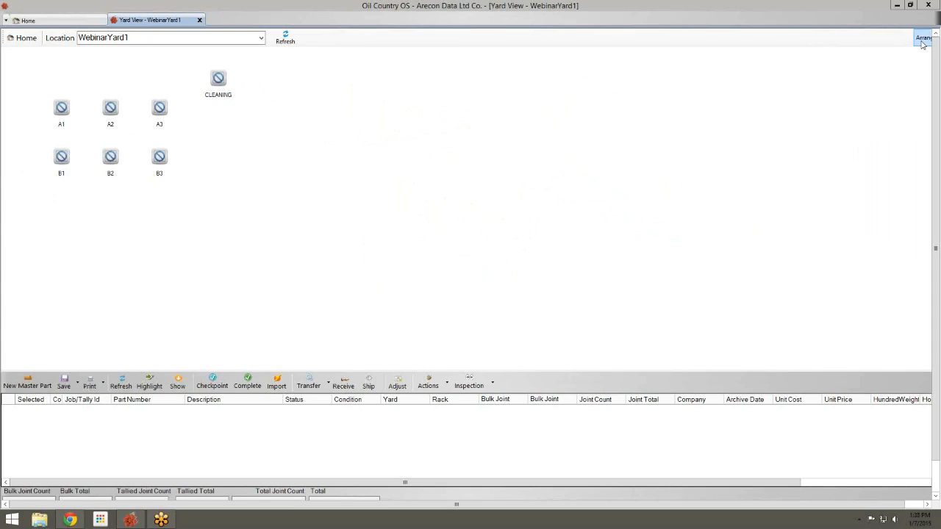
Switch the yard into Arrange mode and calibrate the mouse on the grid's origin star
left_click(923, 42)
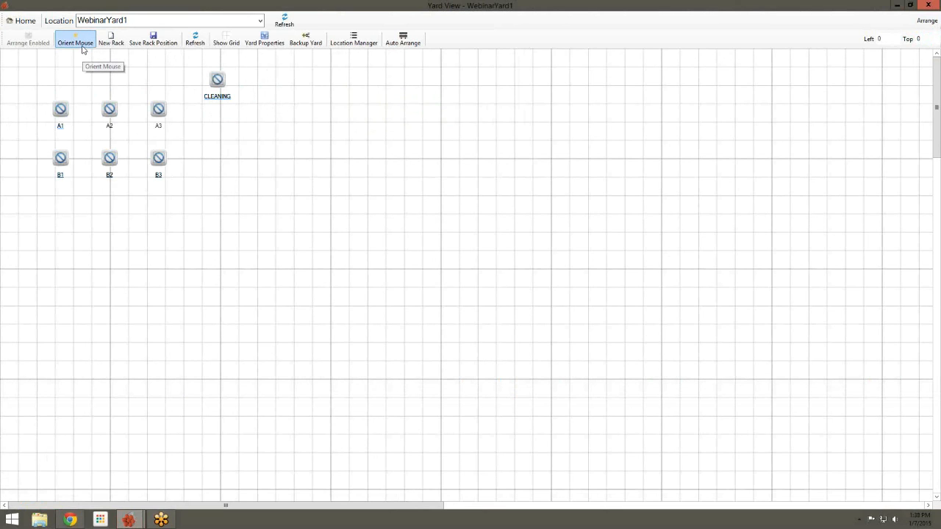
left_click(82, 44)
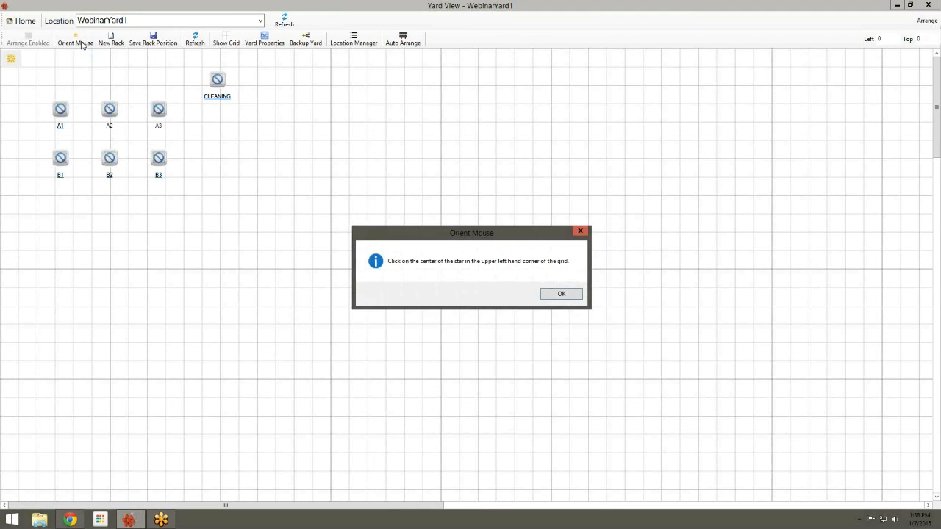
left_click(560, 295)
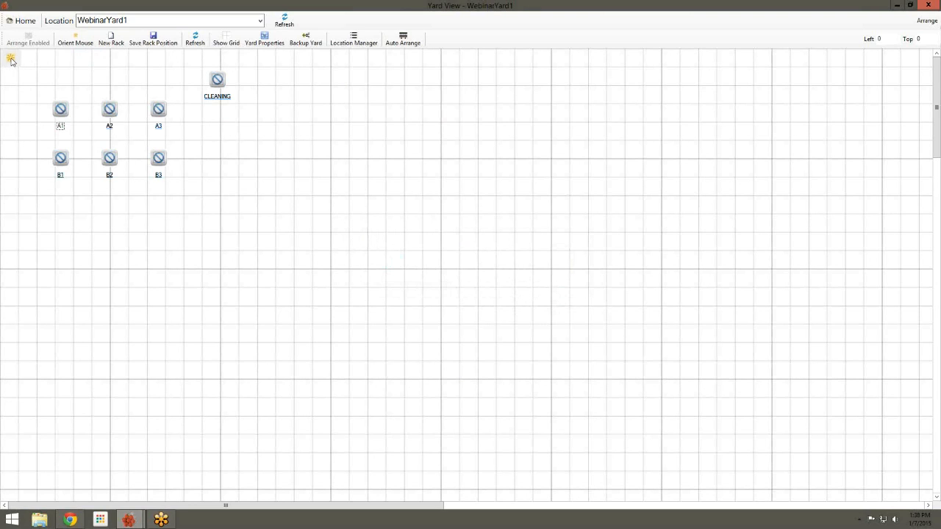
left_click(11, 61)
Return A3 and B3 to the right column and place the CLEANING rack below B1
left_click(213, 76)
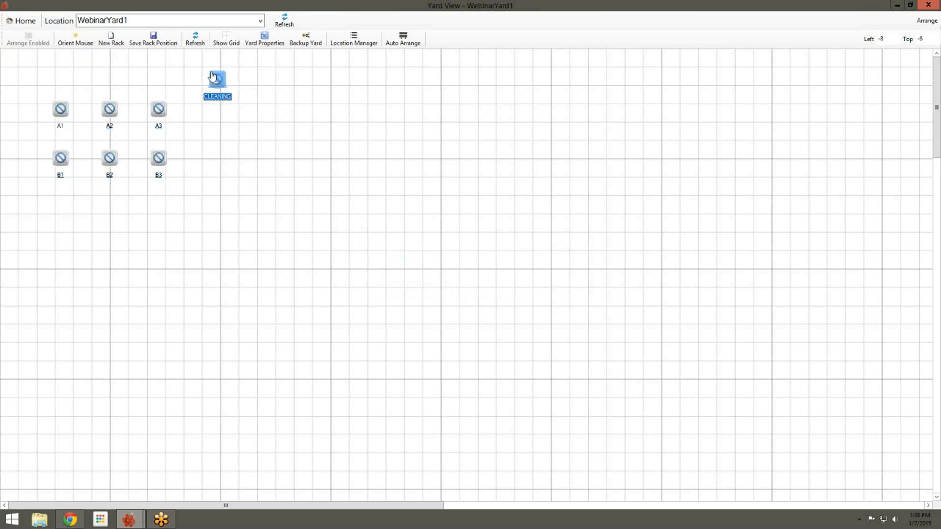
left_click_drag(211, 76, 191, 160)
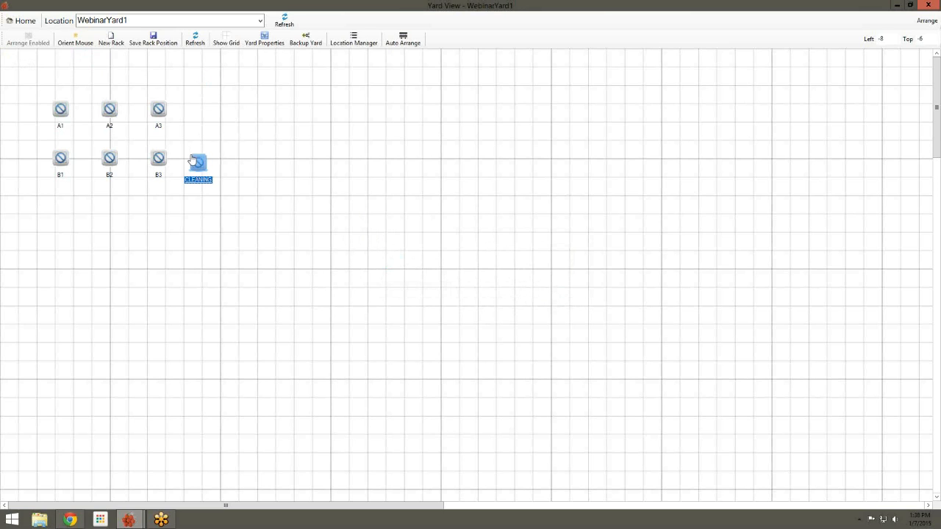
left_click(158, 108)
left_click_drag(156, 75, 161, 76)
left_click(157, 156)
left_click_drag(152, 121, 152, 161)
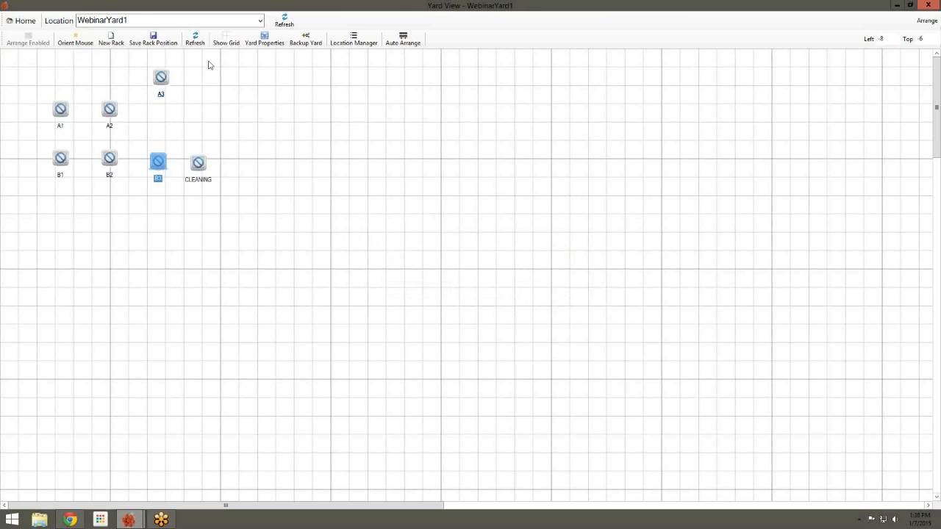
left_click_drag(160, 76, 159, 119)
left_click(198, 163)
left_click(64, 232)
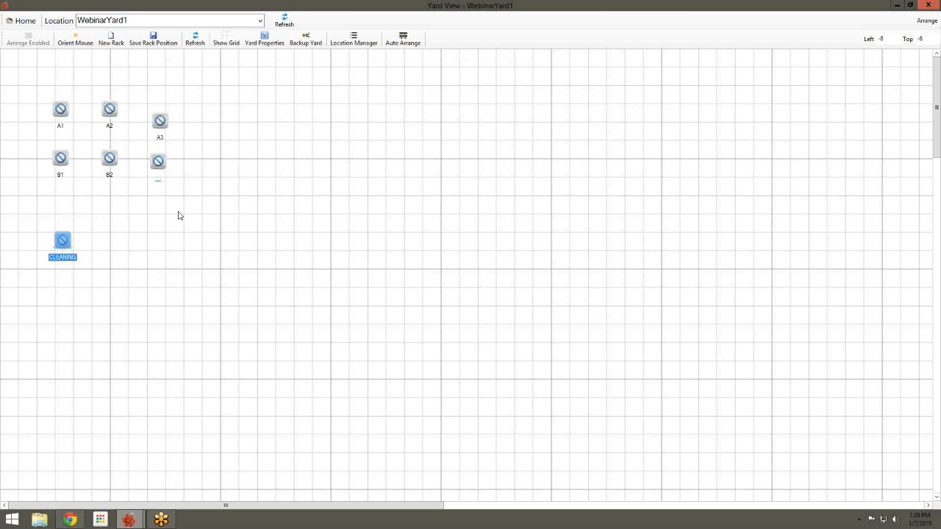
Create a new rack named EMI and place it to the right of B3
left_click(114, 49)
left_click_drag(118, 48, 281, 83)
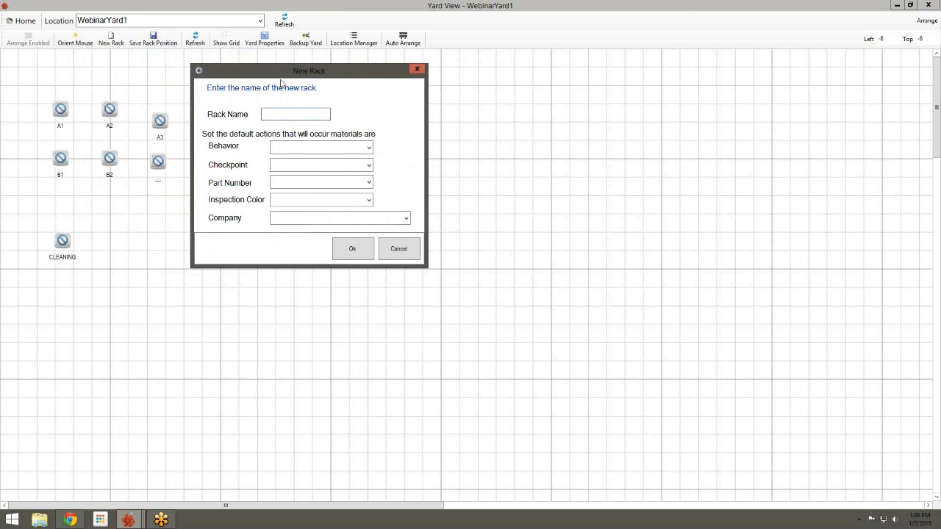
type("asdf")
key("BackSpace")
key("BackSpace")
key("BackSpace")
key("BackSpace")
type("EMI")
left_click(346, 250)
left_click(199, 168)
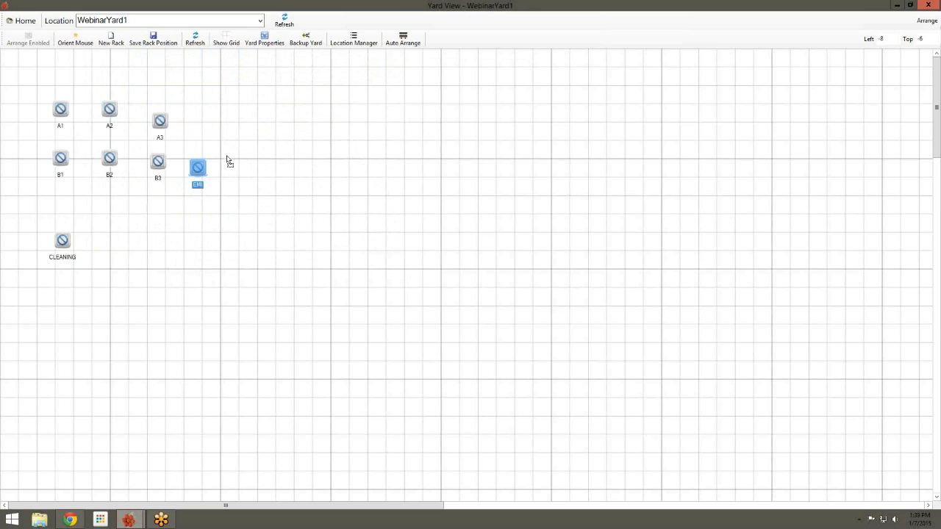
left_click(258, 162)
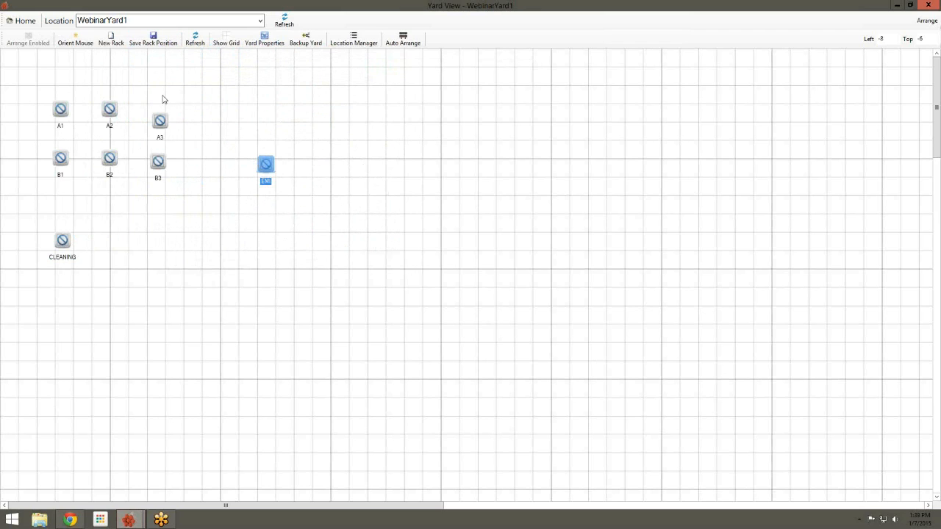
Move rack A3 to the top of the yard, then refresh the yard
left_click(156, 120)
left_click(226, 74)
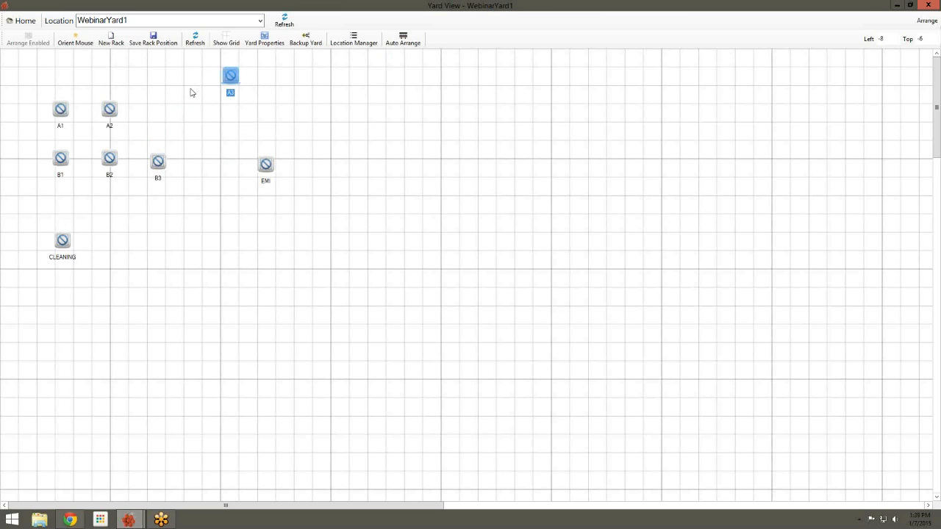
left_click(198, 44)
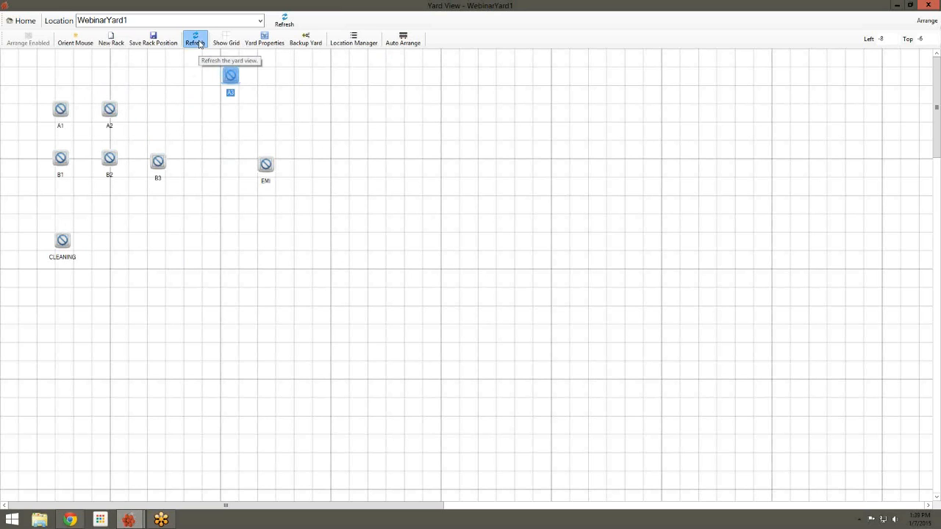
left_click(150, 112)
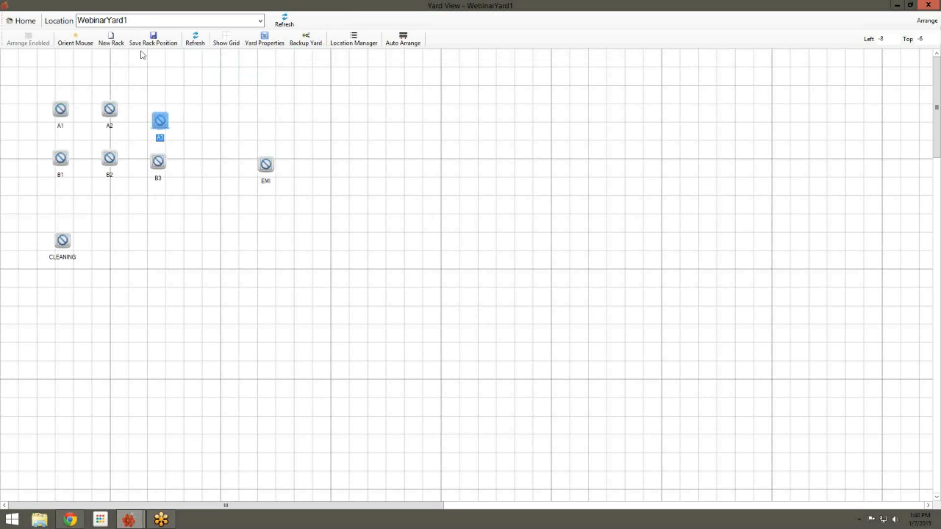
left_click(228, 45)
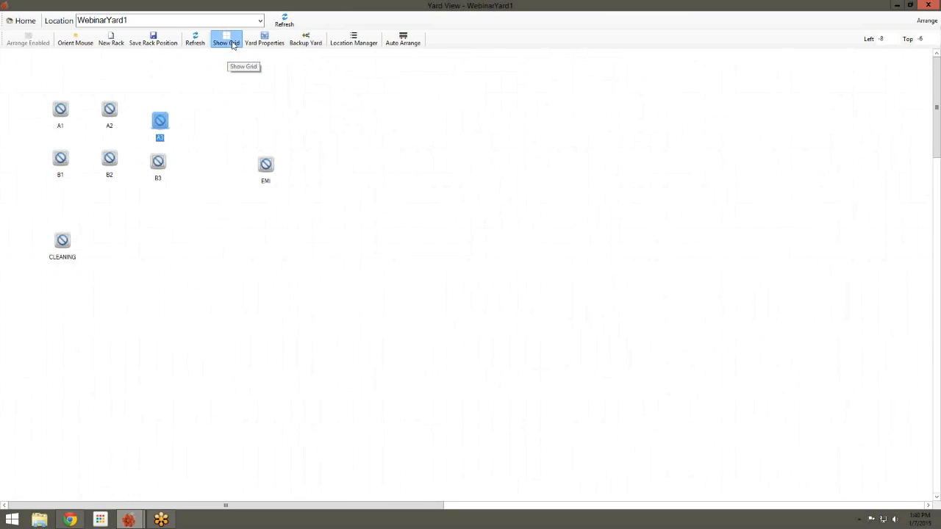
left_click(232, 49)
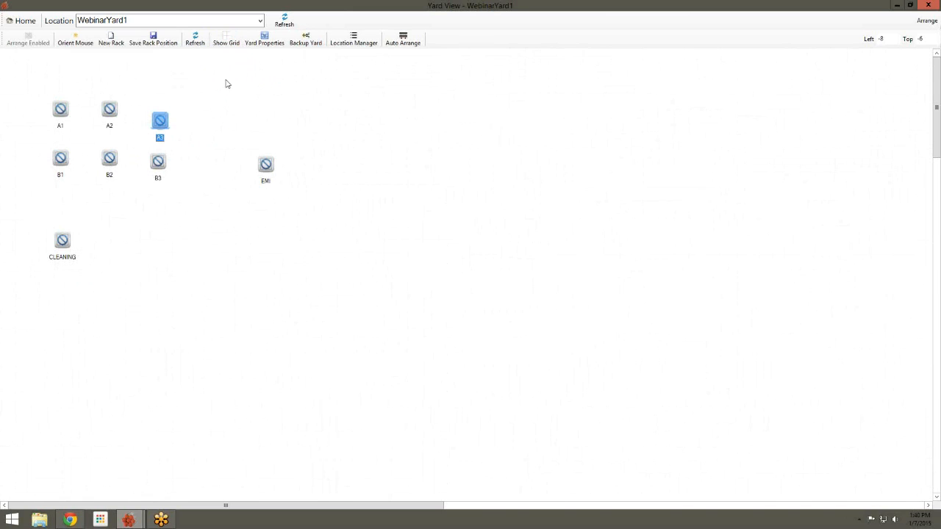
left_click(227, 41)
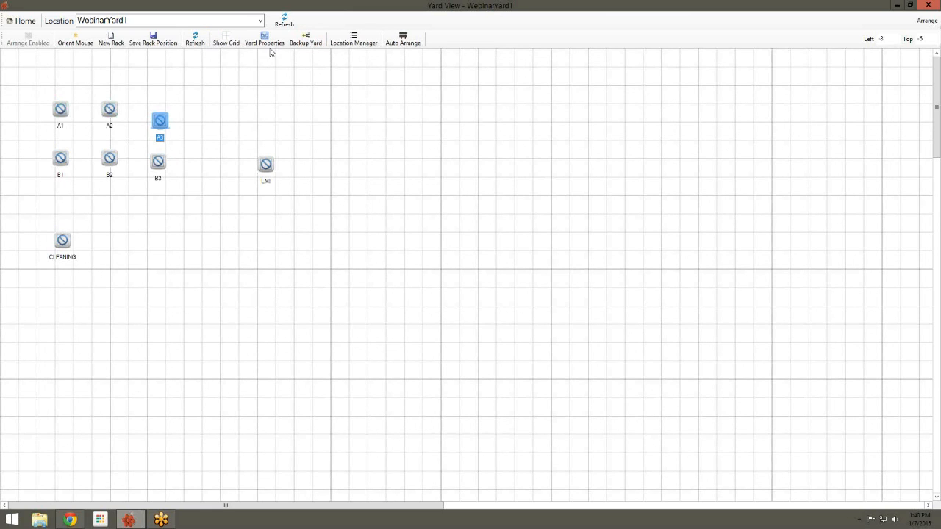
In Yard Properties, add WHITE and YELLOW as child racks and save them
left_click(279, 40)
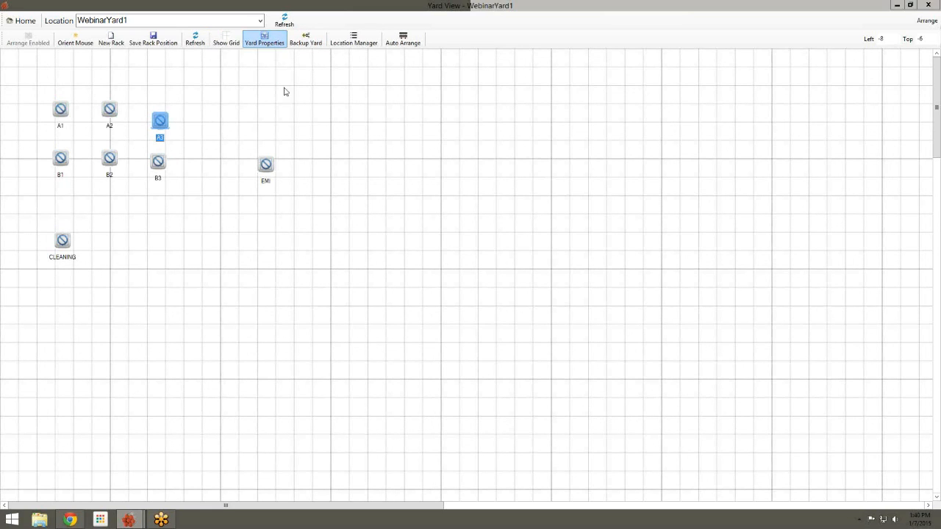
left_click_drag(281, 61, 560, 91)
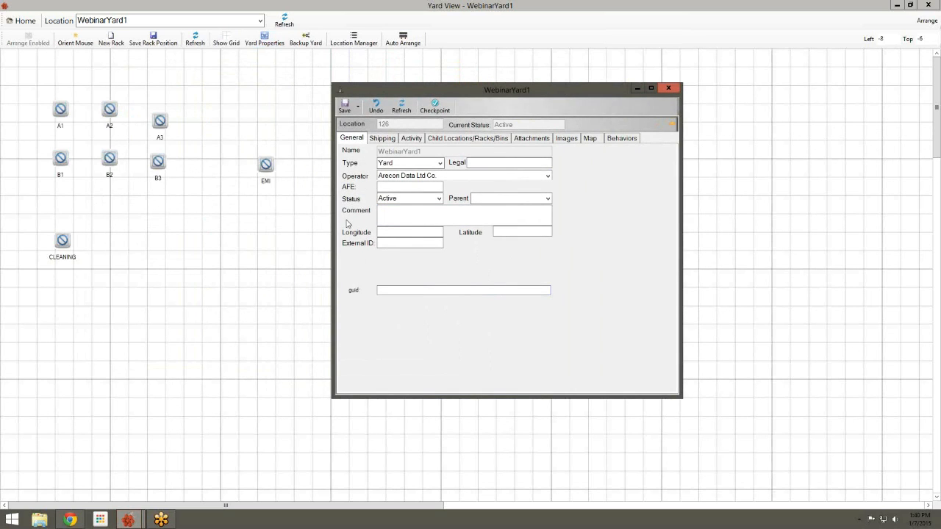
left_click(375, 142)
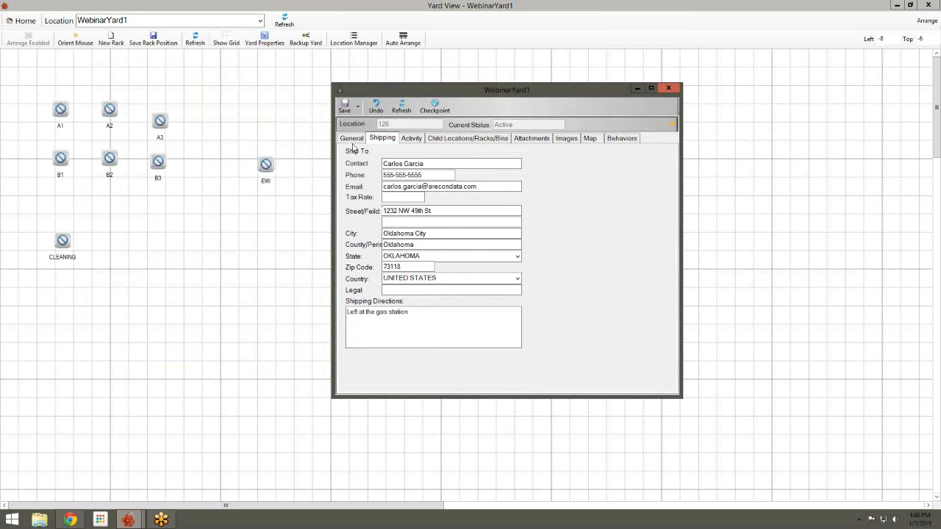
left_click(452, 141)
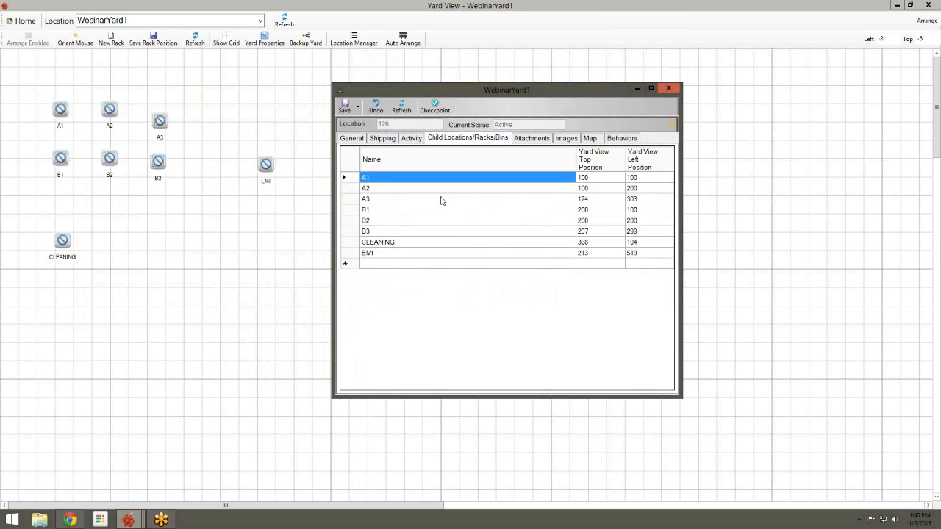
left_click(430, 264)
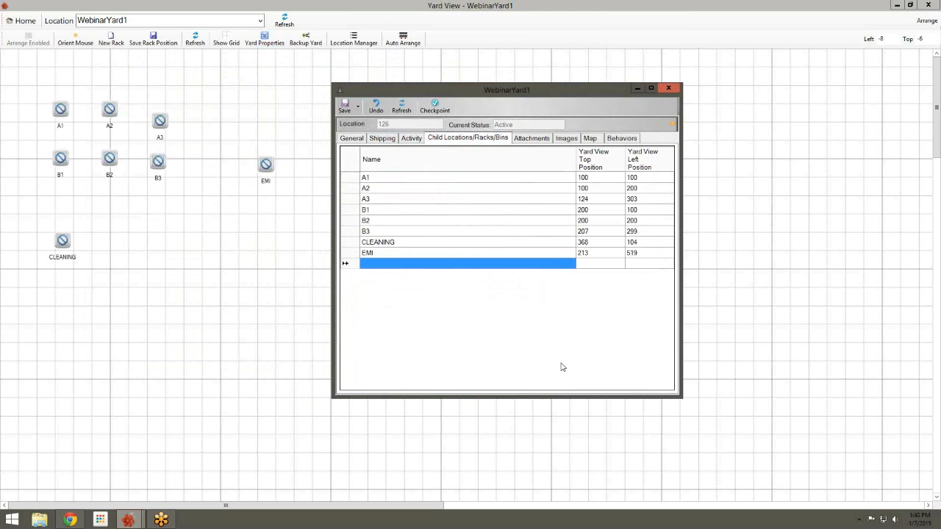
type("wEBE")
key("BackSpace")
key("BackSpace")
key("BackSpace")
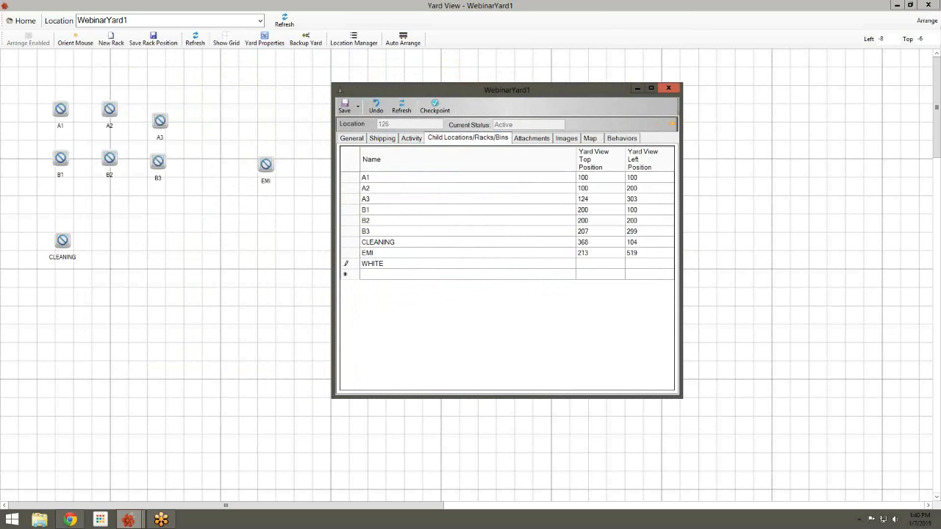
key("Return")
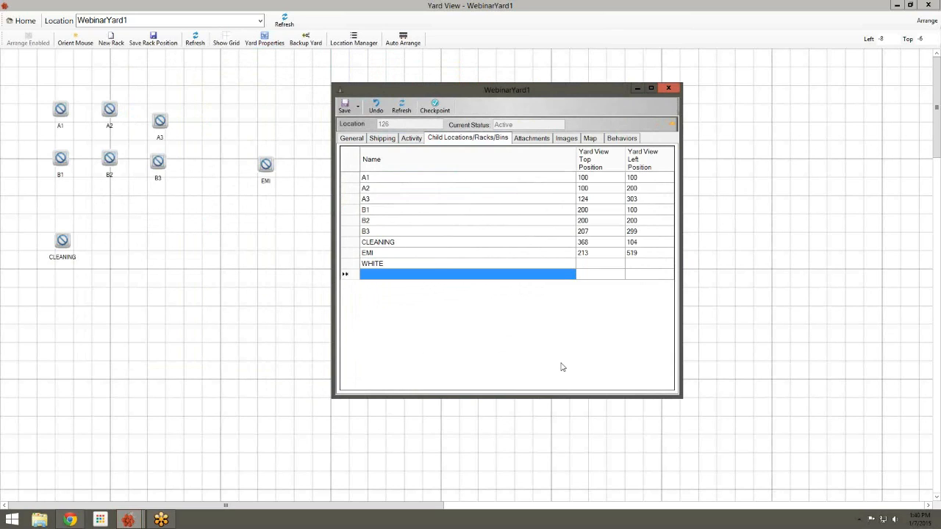
type("YELLOW")
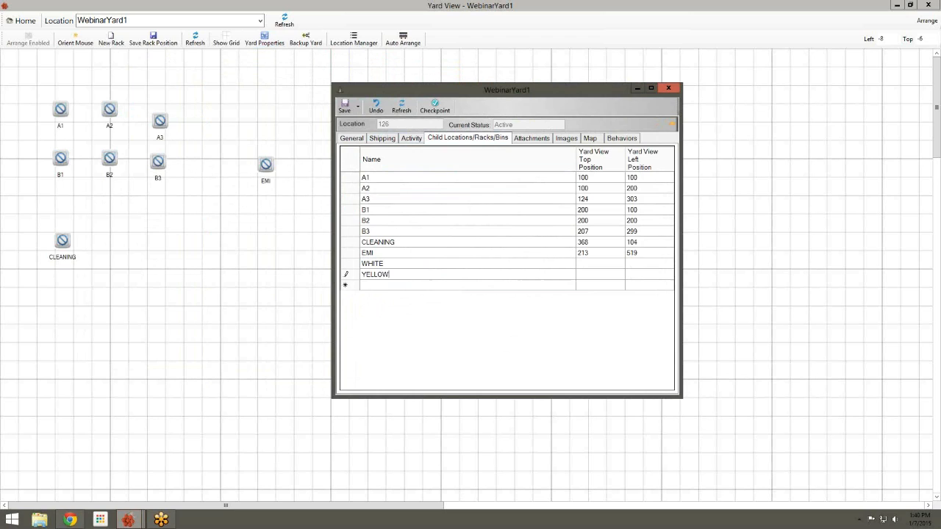
left_click(343, 109)
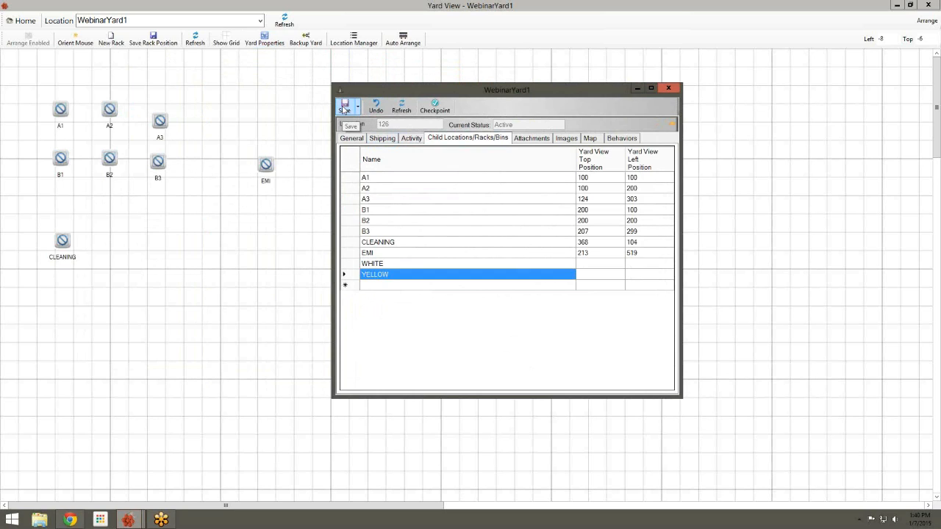
left_click(670, 89)
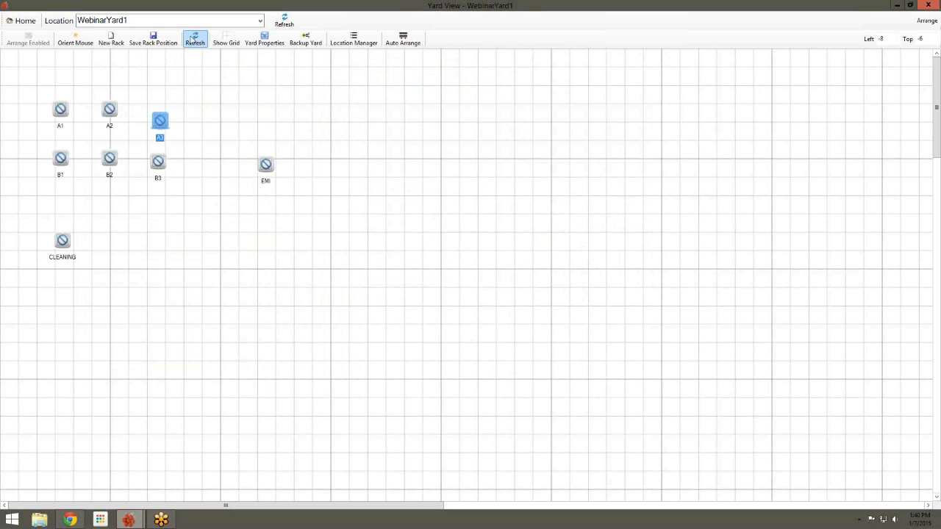
Refresh the map, move WHITE and YELLOW beside EMI, and save the rack positions
left_click(195, 40)
left_click(21, 70)
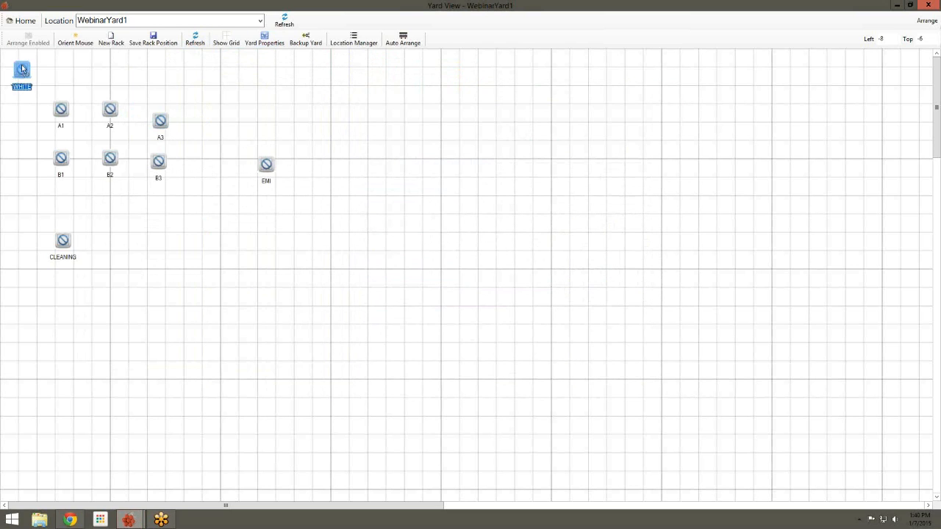
left_click_drag(218, 81, 219, 81)
left_click_drag(25, 70, 365, 173)
left_click_drag(227, 92, 366, 164)
left_click(372, 169)
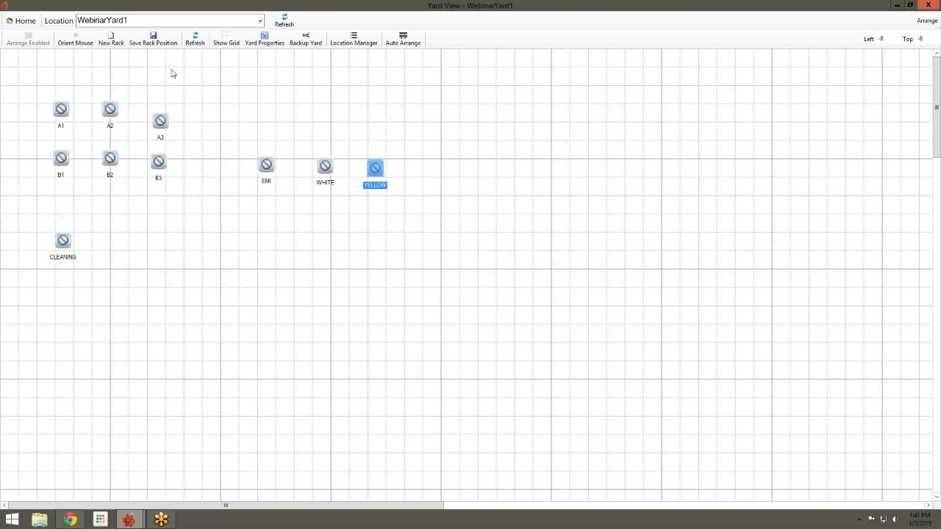
left_click(161, 44)
left_click(412, 44)
left_click(474, 293)
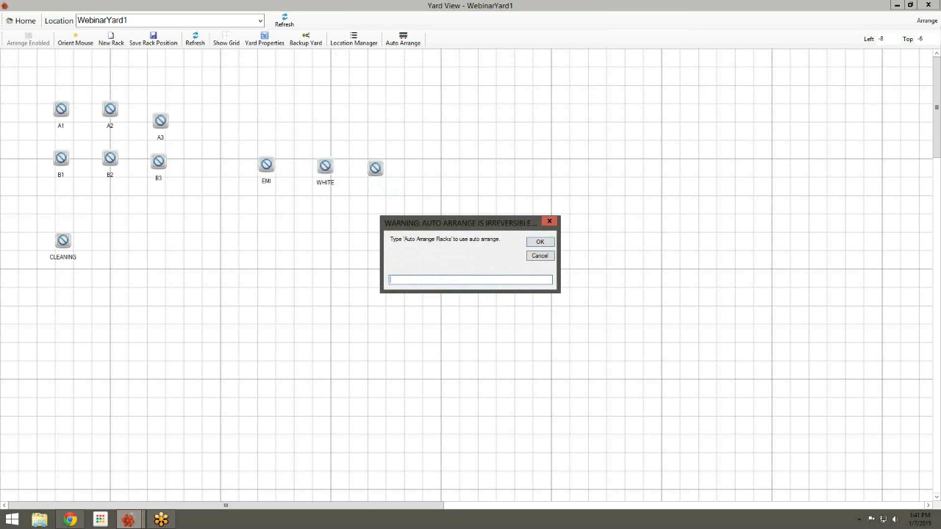
type("Auto Arrange Racks")
left_click(538, 243)
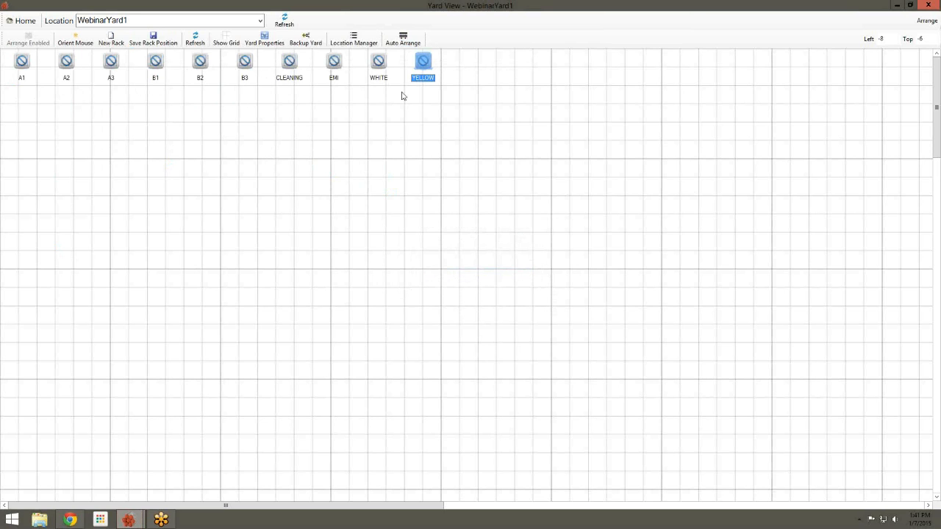
left_click(204, 63)
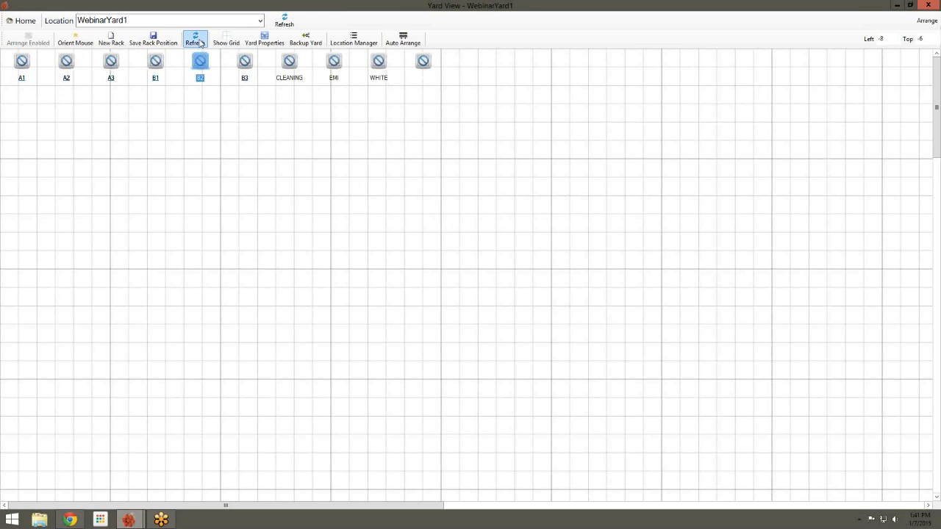
left_click(194, 38)
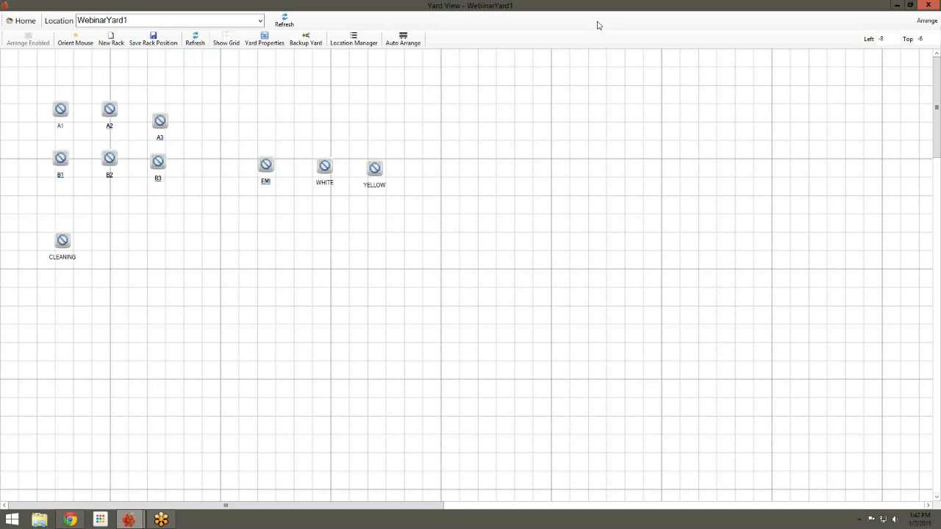
left_click(929, 6)
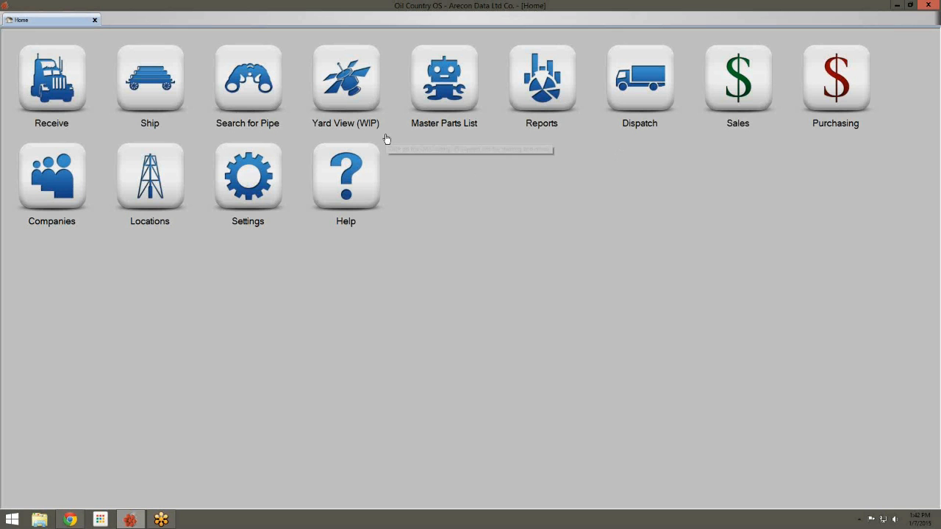
Open the WebinarYard1 yard view and select rack B2
left_click(366, 102)
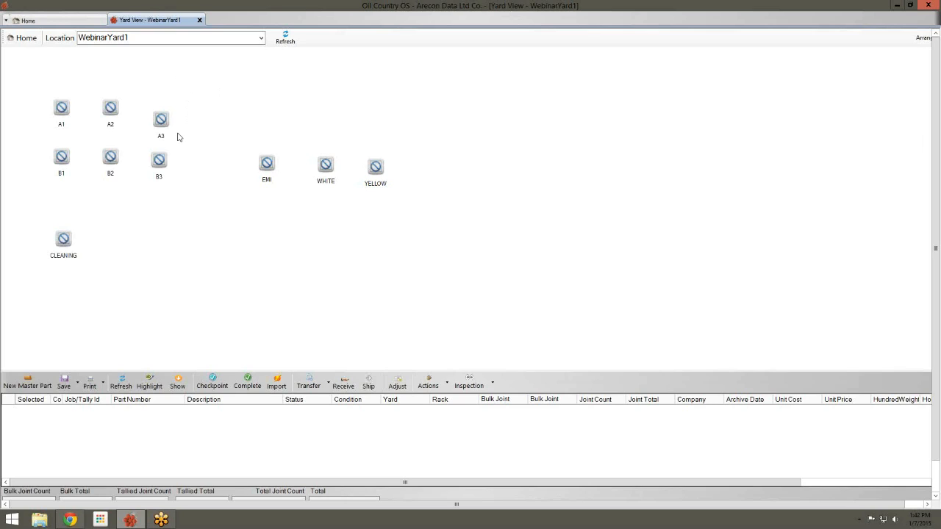
left_click(114, 158)
left_click_drag(114, 159, 110, 157)
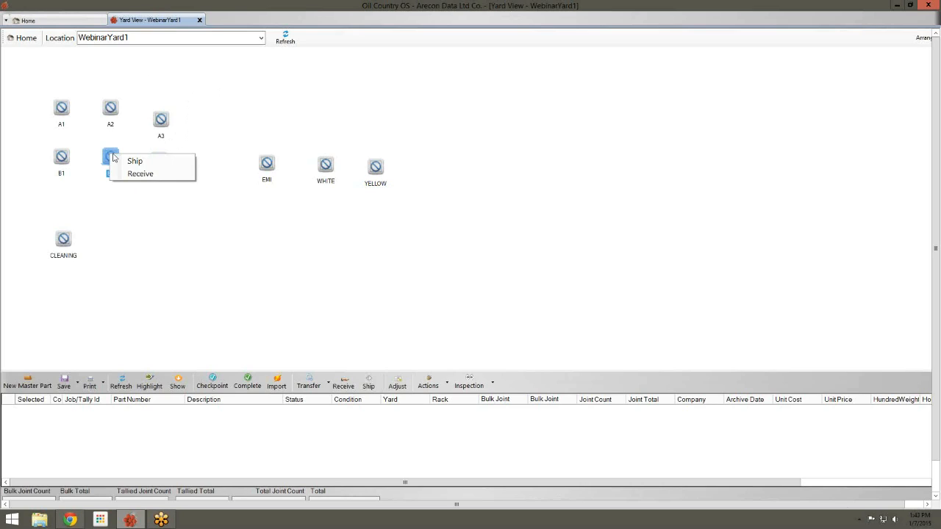
Start receiving an inbound truck onto rack B2
left_click(145, 168)
left_click_drag(110, 157, 111, 159)
left_click(136, 178)
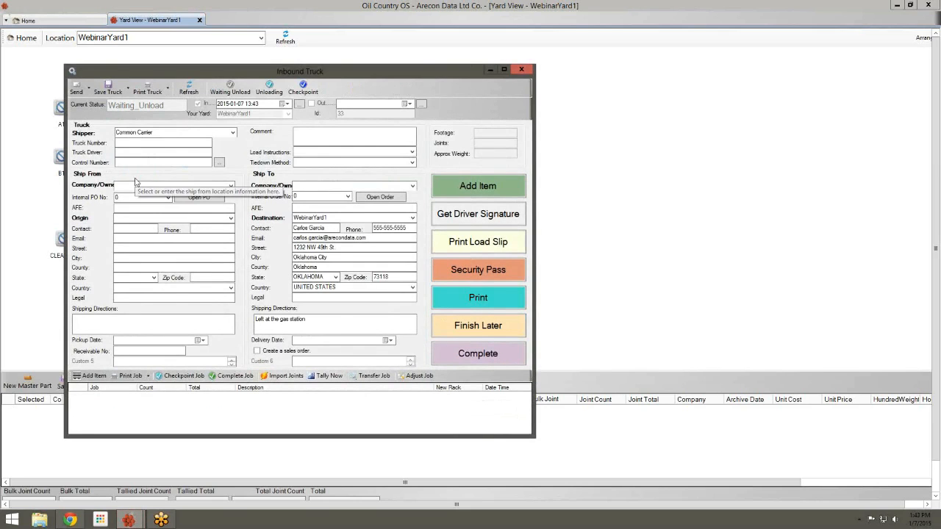
left_click_drag(342, 78, 439, 16)
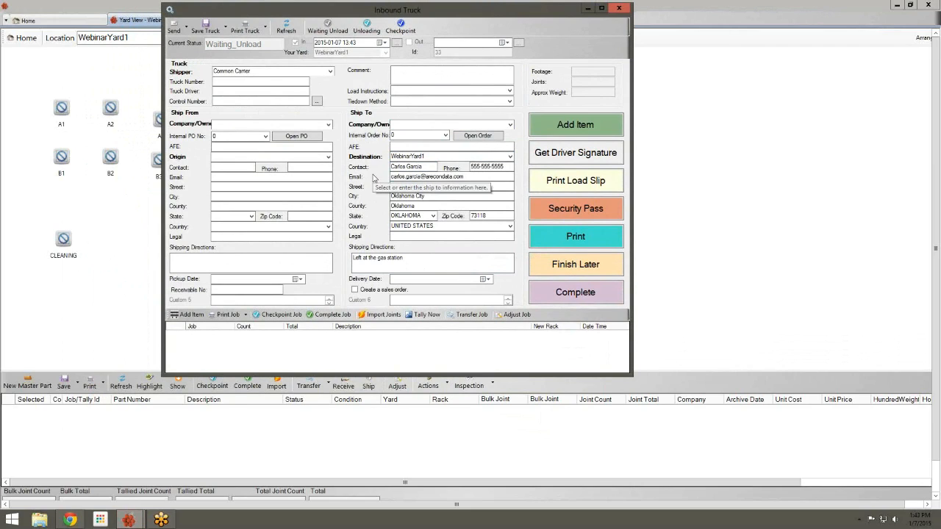
Set ship-from and ship-to to Arecon Data Ltd Co. and origin Oklahoma1, then add an item
left_click(328, 125)
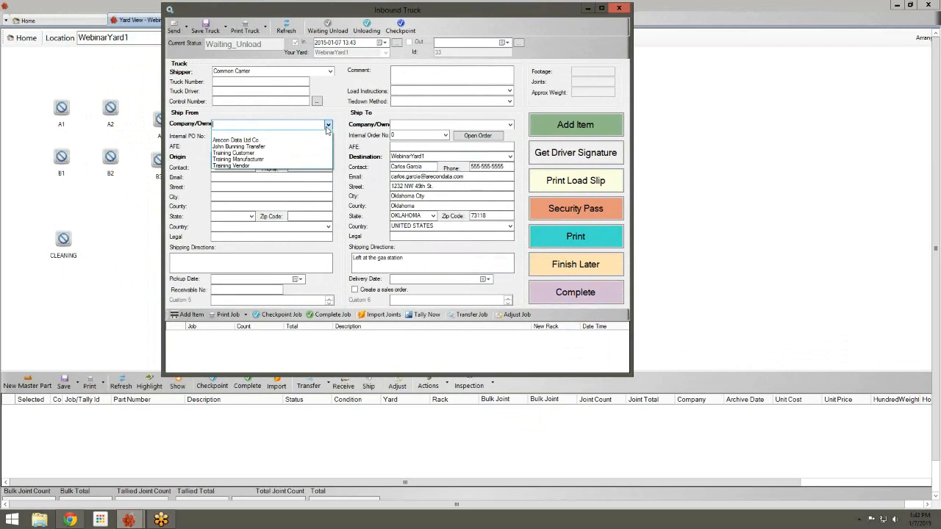
left_click(323, 141)
left_click(328, 157)
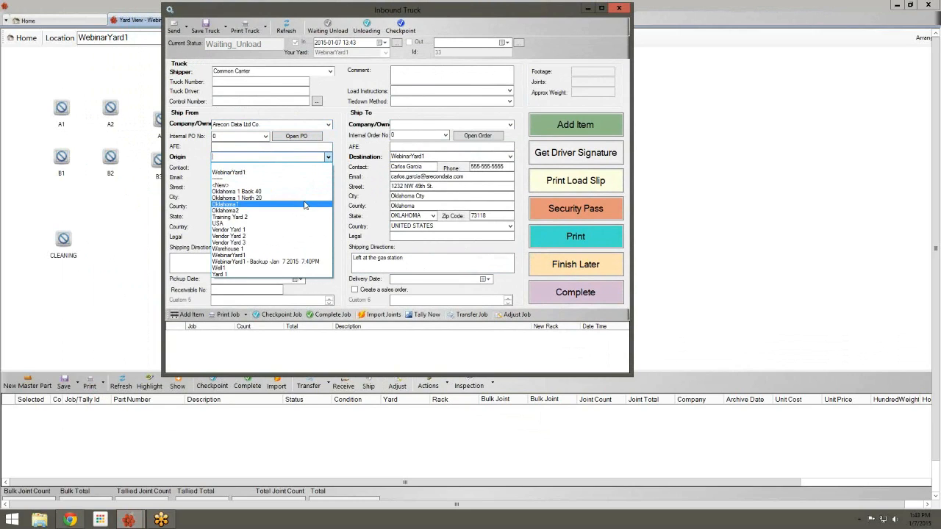
left_click(305, 205)
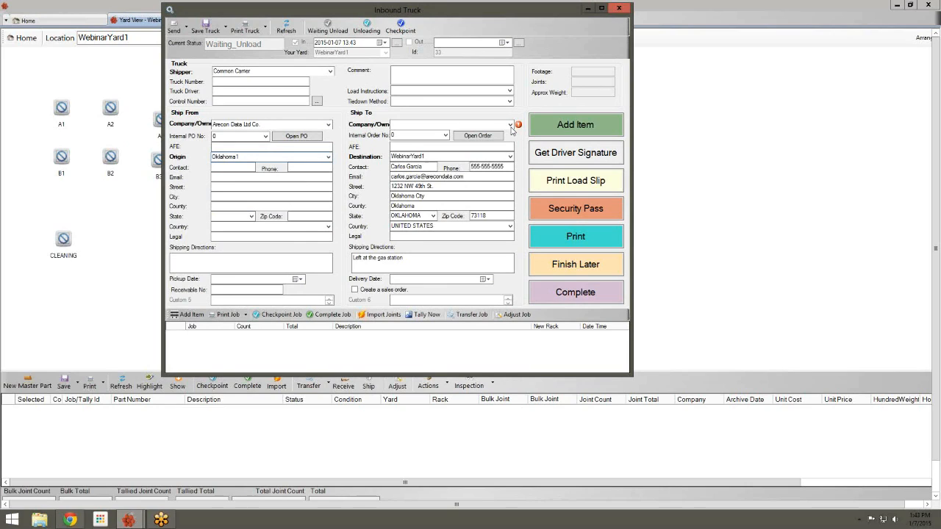
left_click(510, 125)
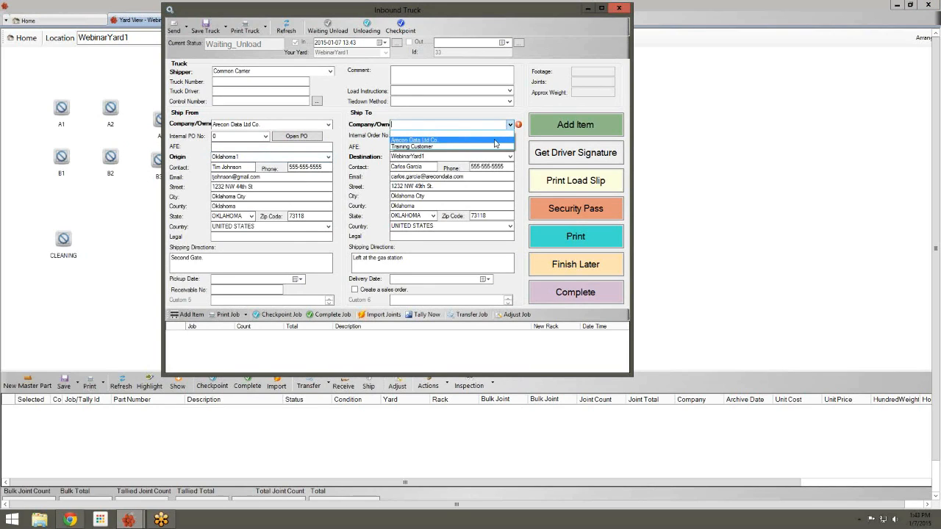
left_click(496, 140)
left_click(548, 127)
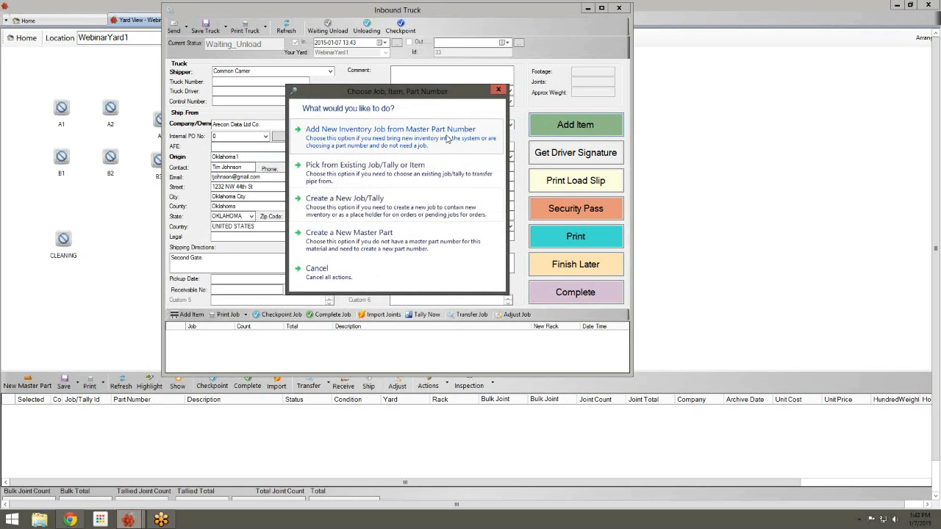
Choose master part 2 3/8 J-55 4.60 8rd EUE for the new item
left_click(447, 138)
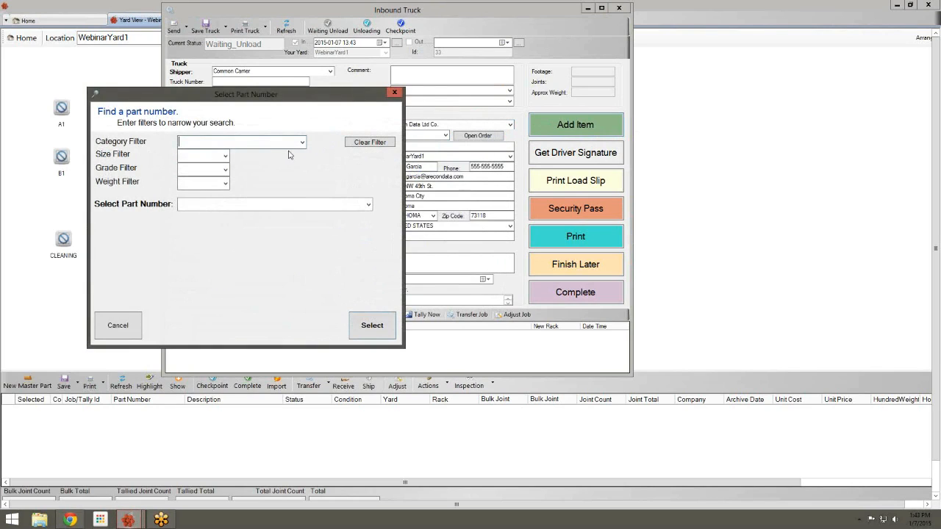
left_click(225, 157)
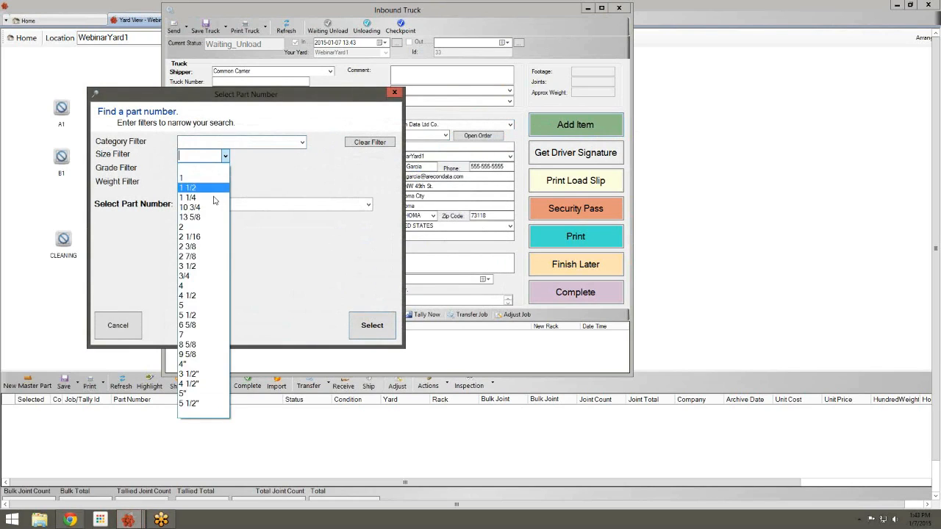
left_click(207, 247)
left_click(369, 204)
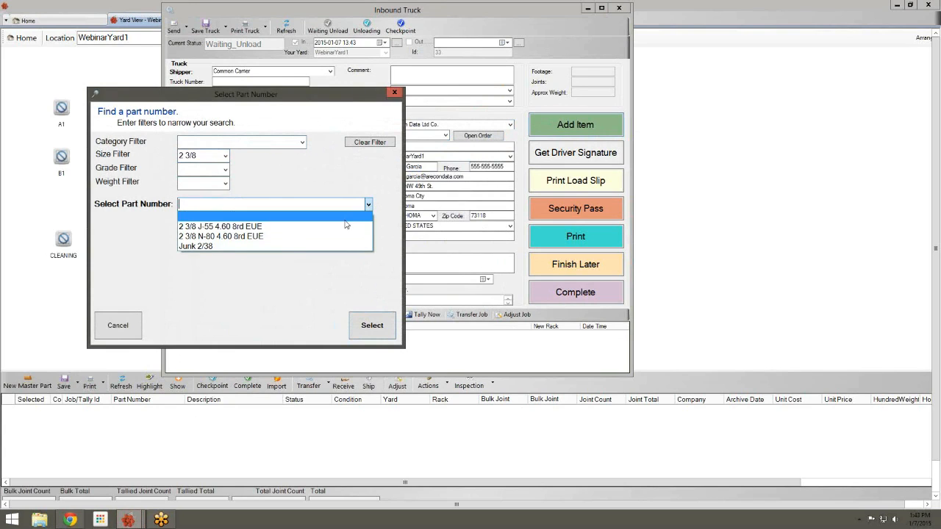
left_click(338, 228)
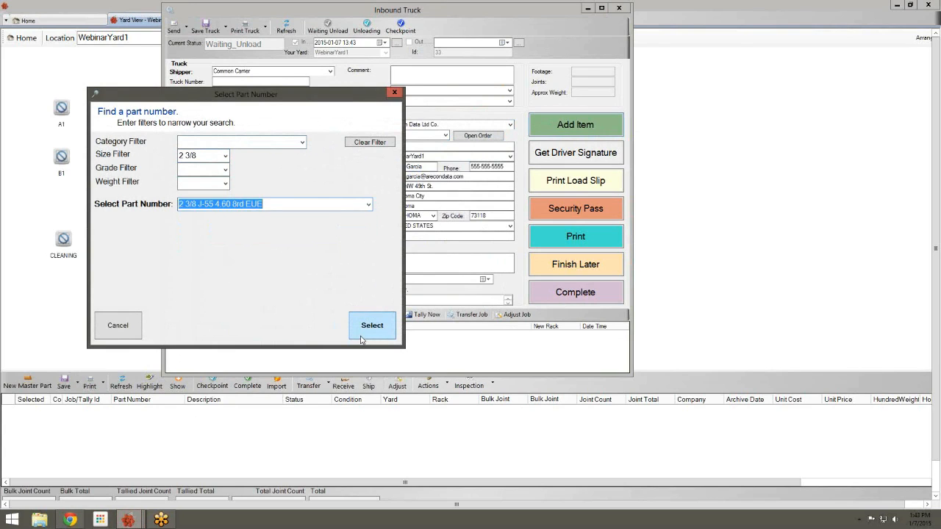
left_click(360, 335)
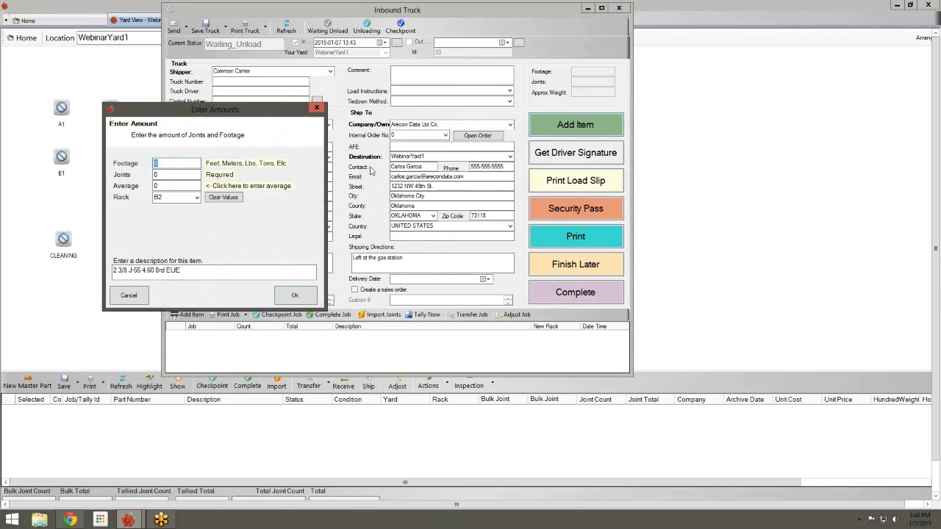
Enter 3200 ft and 100 joints for rack B2 and confirm the item
type("3200")
key("Tab")
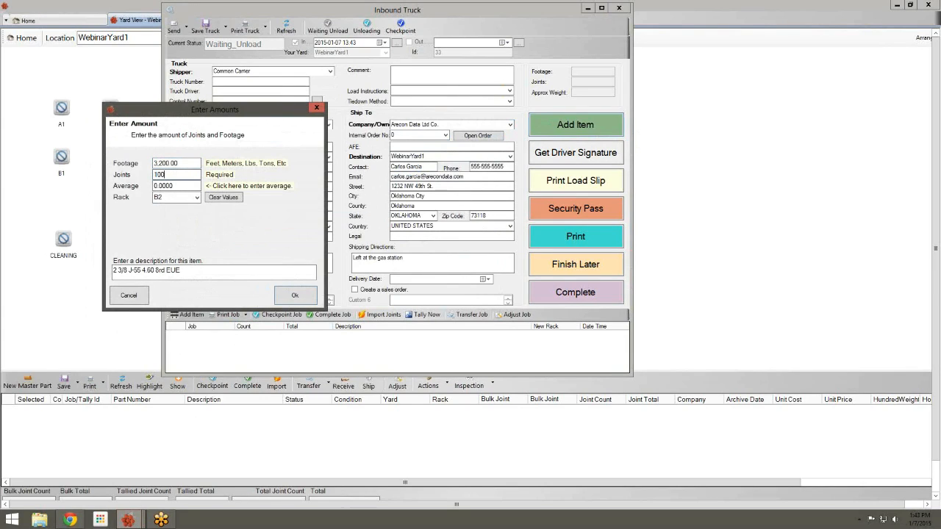
left_click(206, 186)
left_click_drag(226, 110, 376, 49)
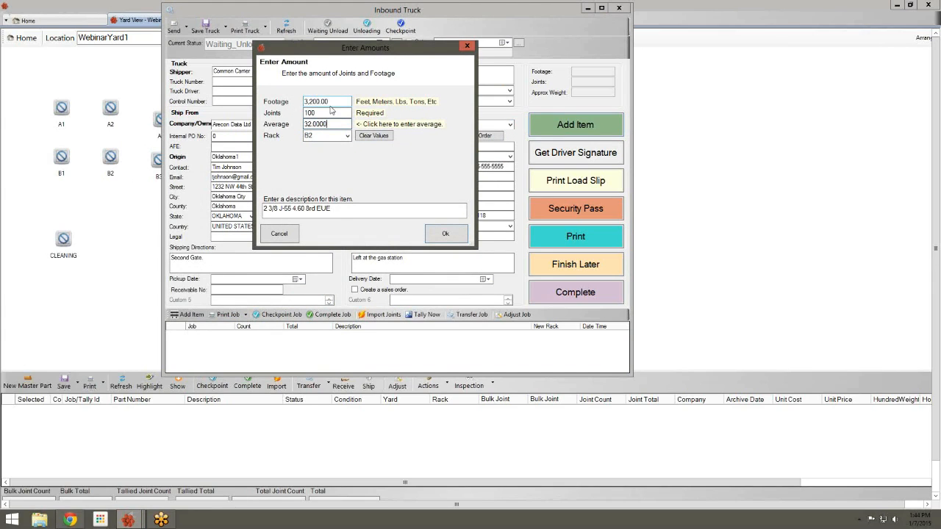
left_click(445, 234)
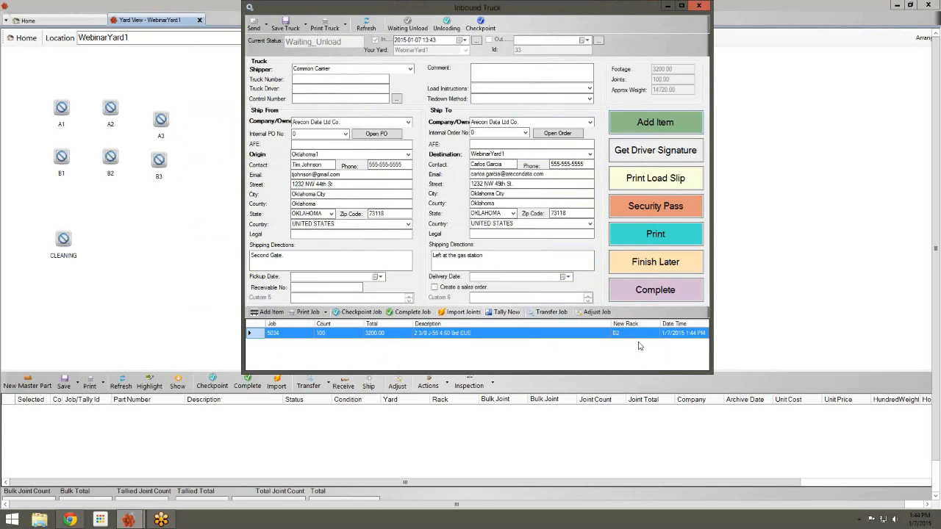
Complete the inbound truck, refresh the yard, and review rack B2's received inventory
left_click(678, 295)
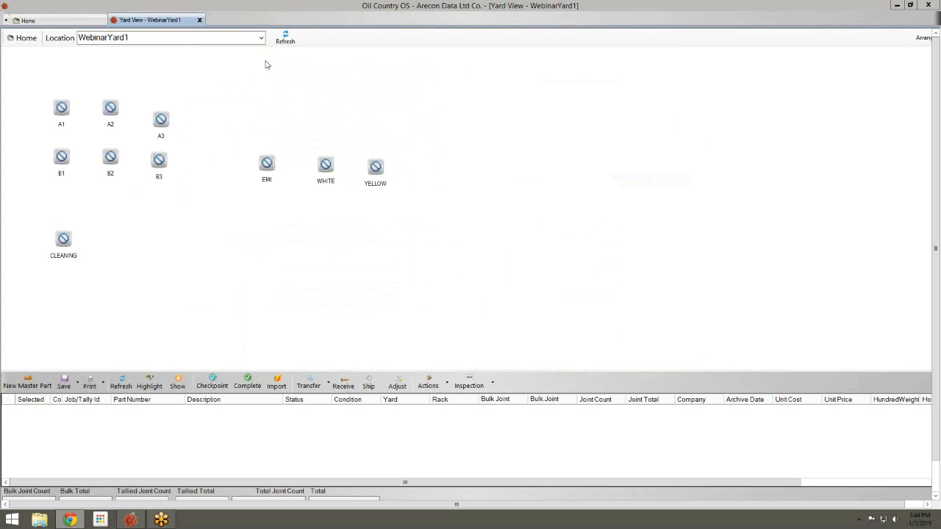
left_click(286, 37)
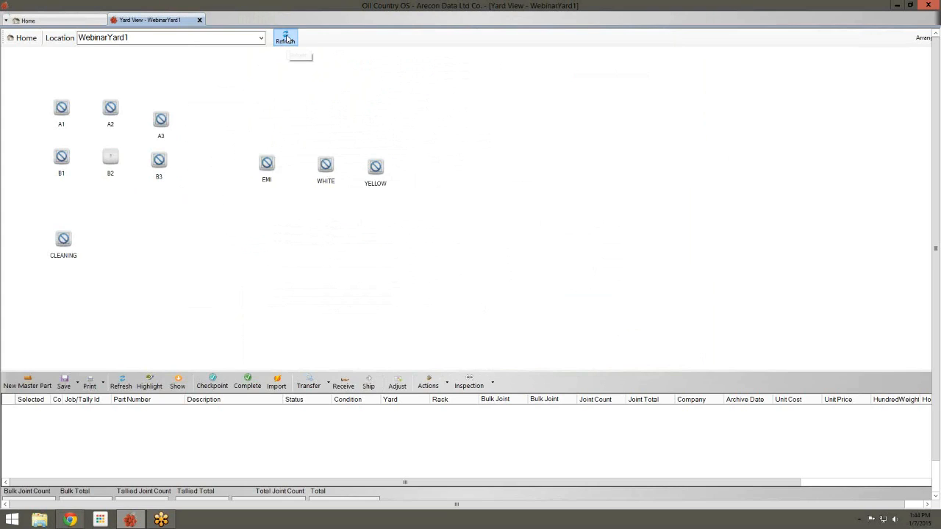
left_click(108, 173)
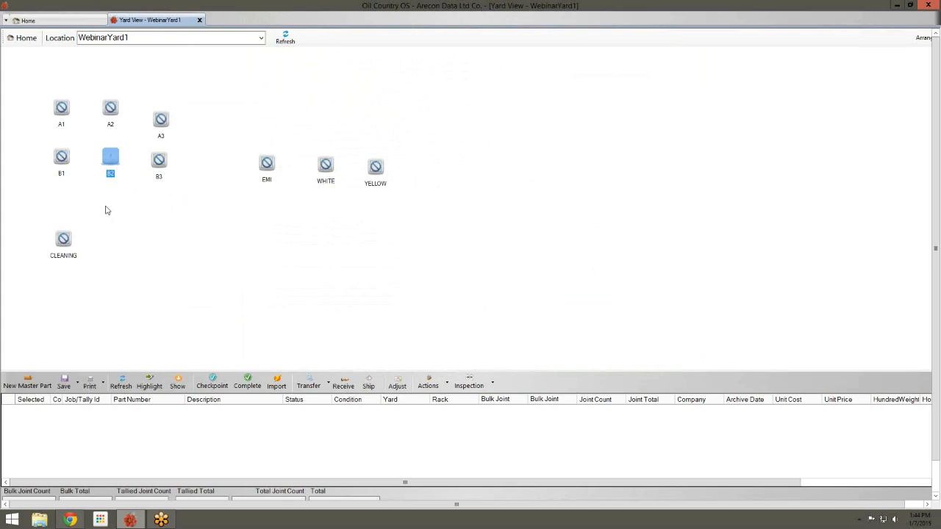
left_click(117, 168)
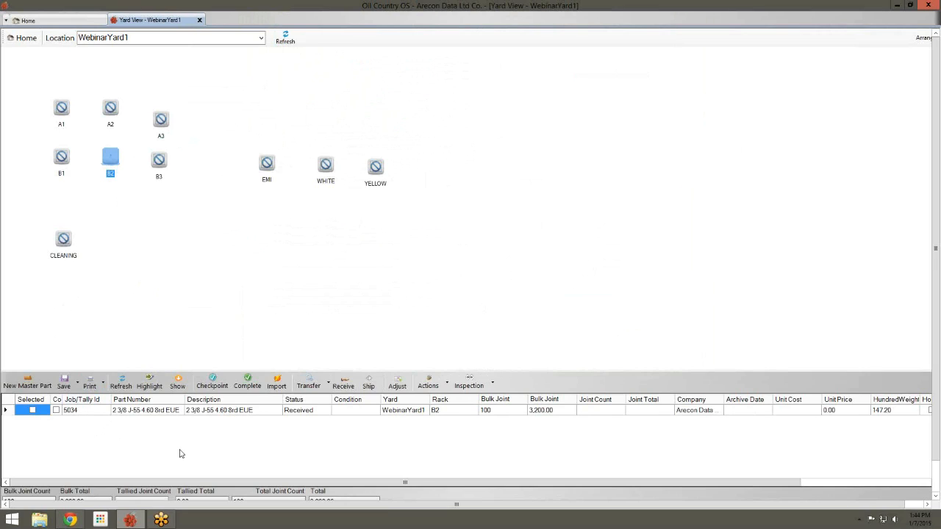
left_click(160, 163)
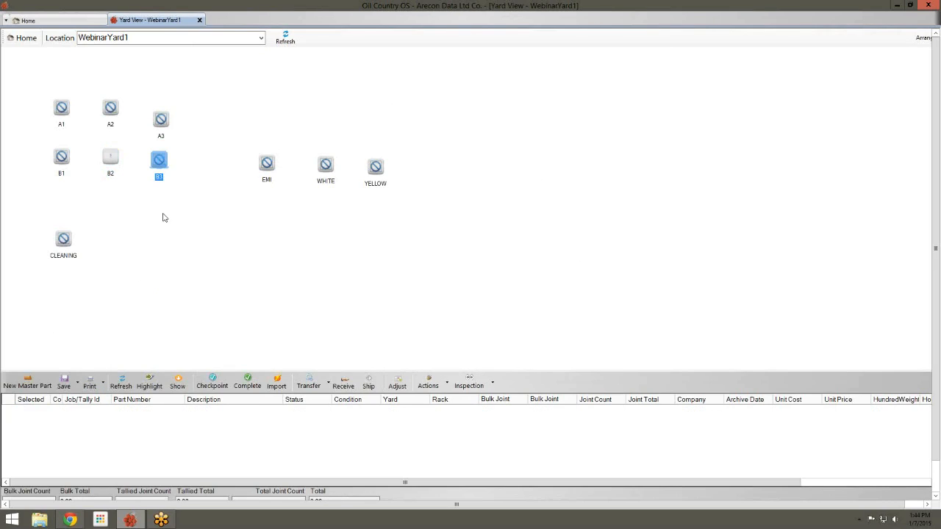
left_click(121, 161)
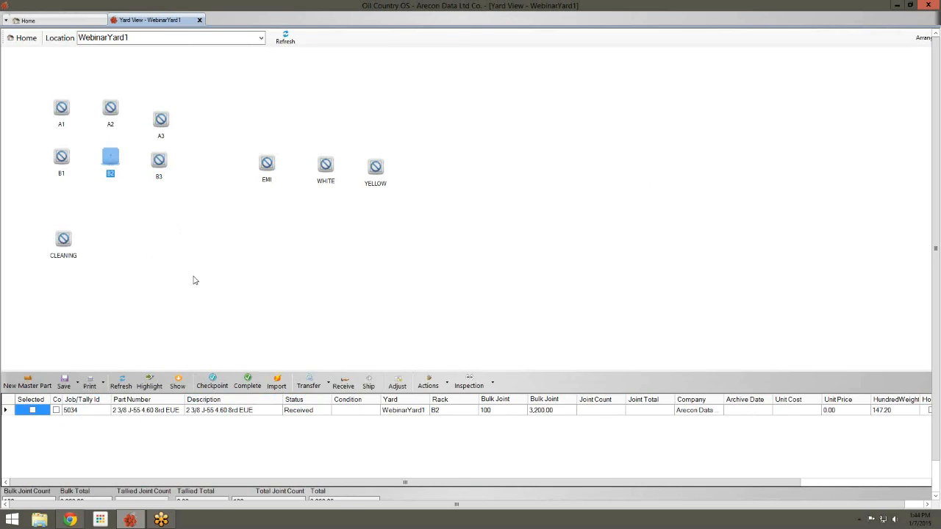
Start receiving onto rack A3 with Arecon Data Ltd Co. as shipper and receiver, origin Oklahoma1
right_click(163, 117)
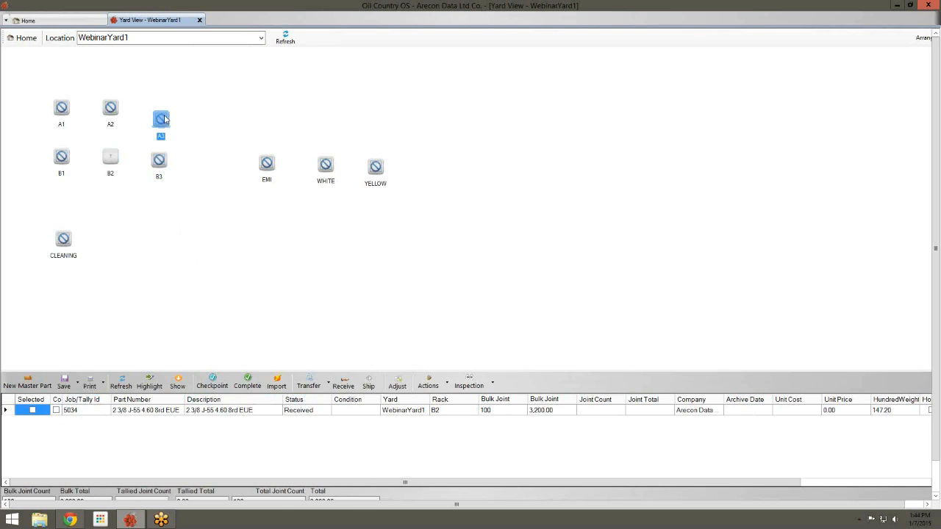
left_click(207, 139)
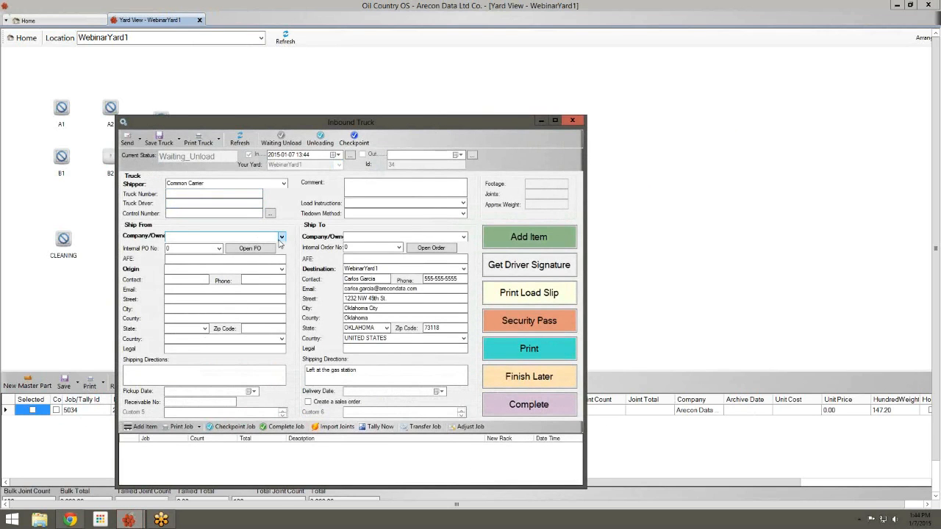
left_click(281, 236)
left_click(239, 253)
left_click(463, 237)
left_click(372, 255)
left_click(282, 272)
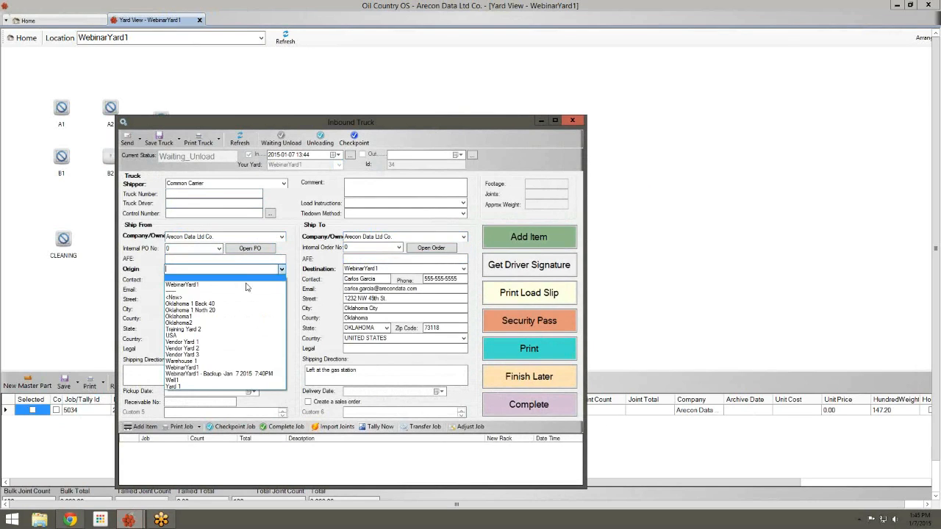
left_click(225, 317)
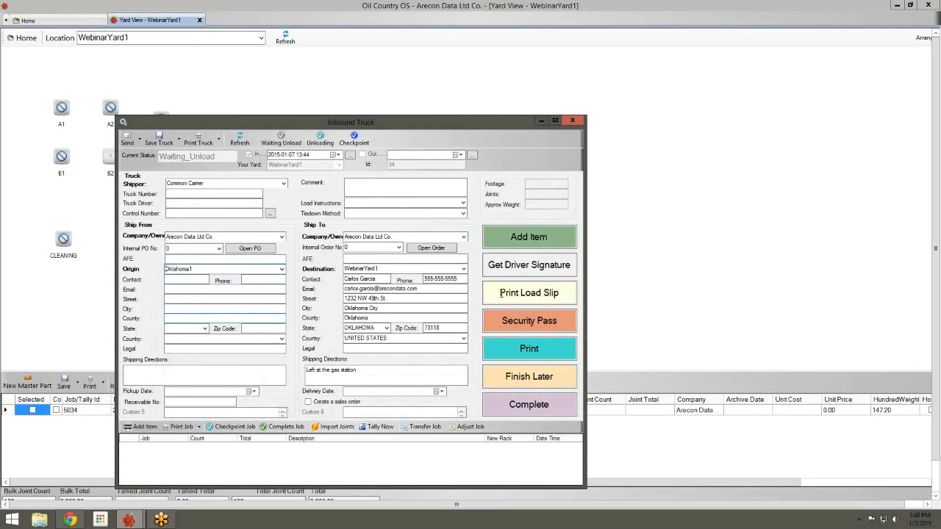
Add an item from master part 2 3/8 N-80 4.60 8rd EUE
left_click(527, 246)
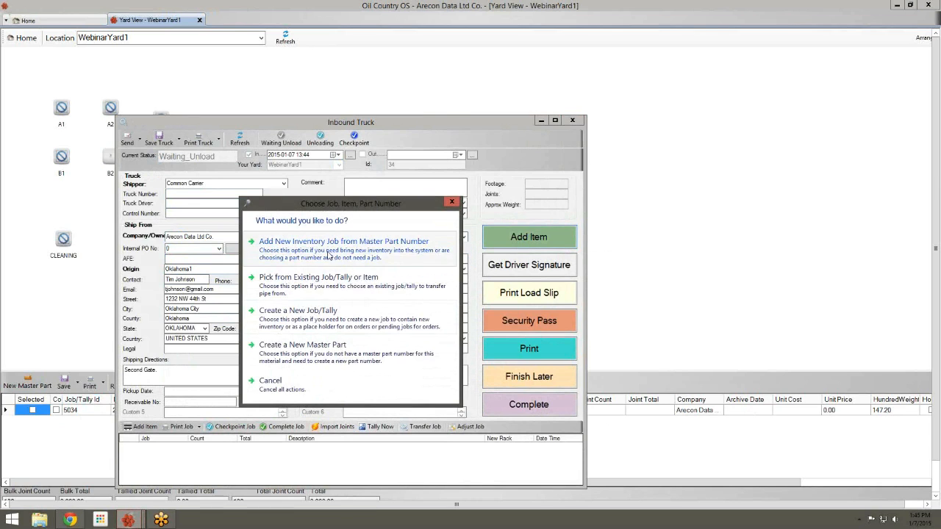
left_click(346, 246)
left_click(161, 92)
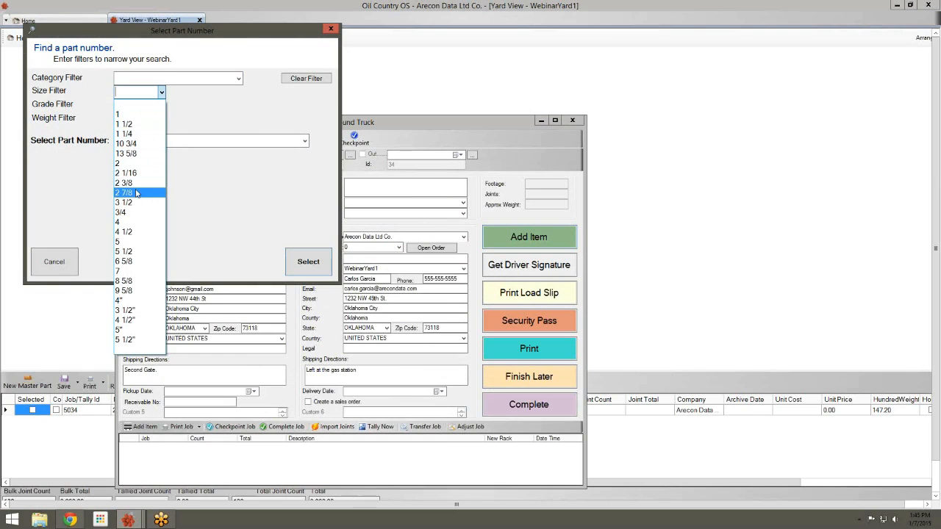
left_click(137, 182)
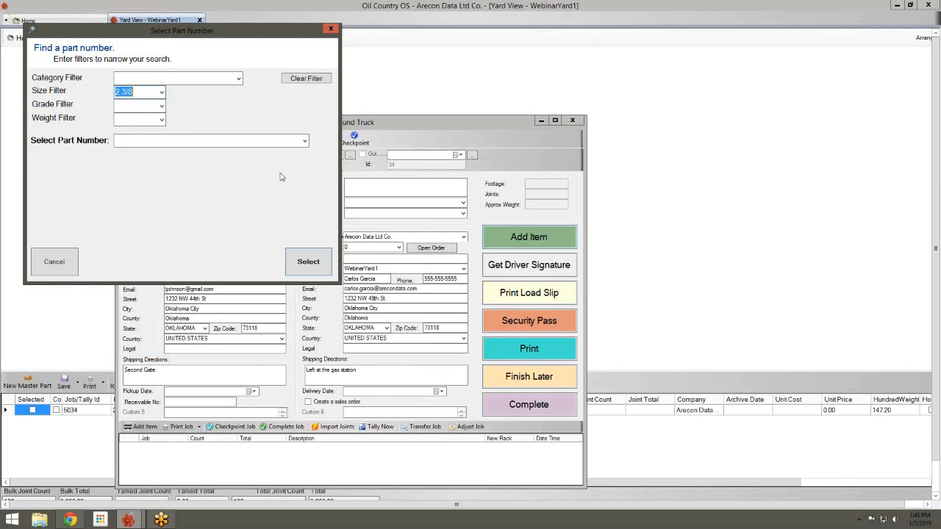
left_click(304, 141)
left_click(207, 172)
left_click(312, 263)
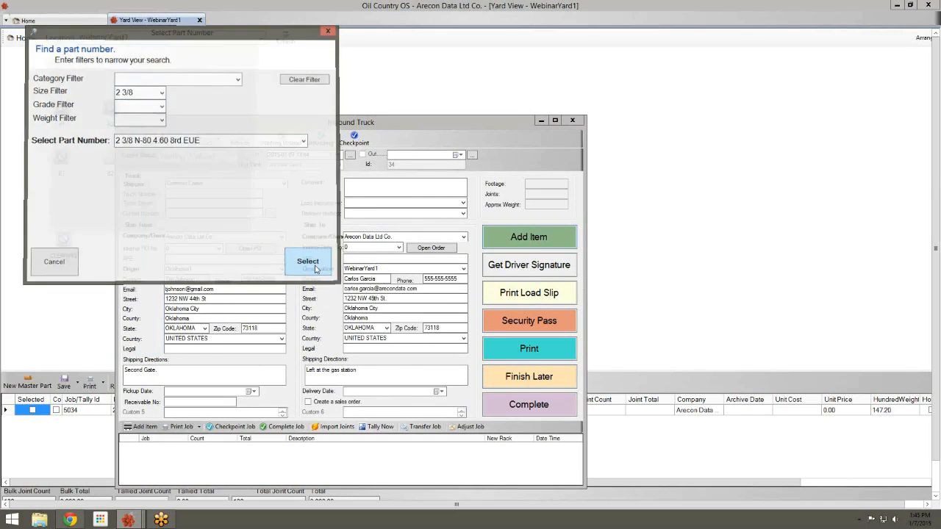
Enter 3,200 ft and 100 joints, add the item, and complete the truck
type("3,200")
key("Tab")
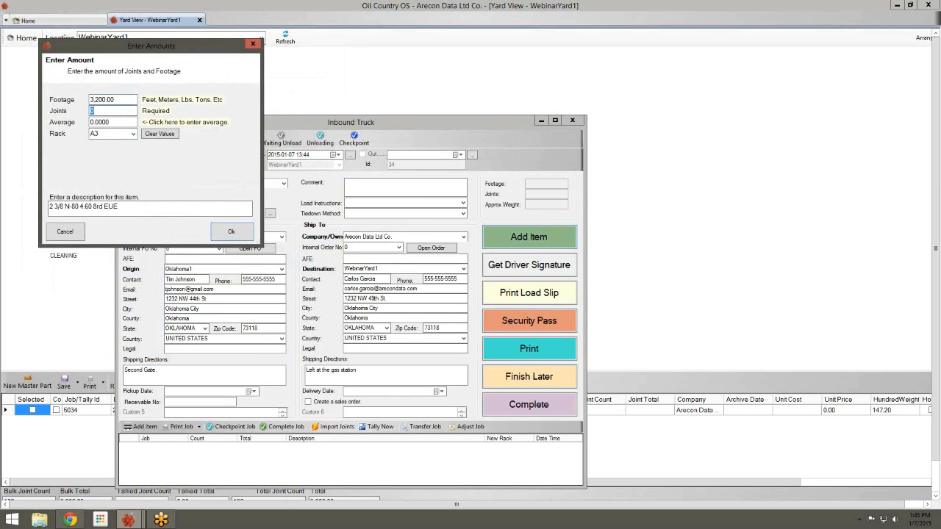
key("Tab")
left_click(251, 239)
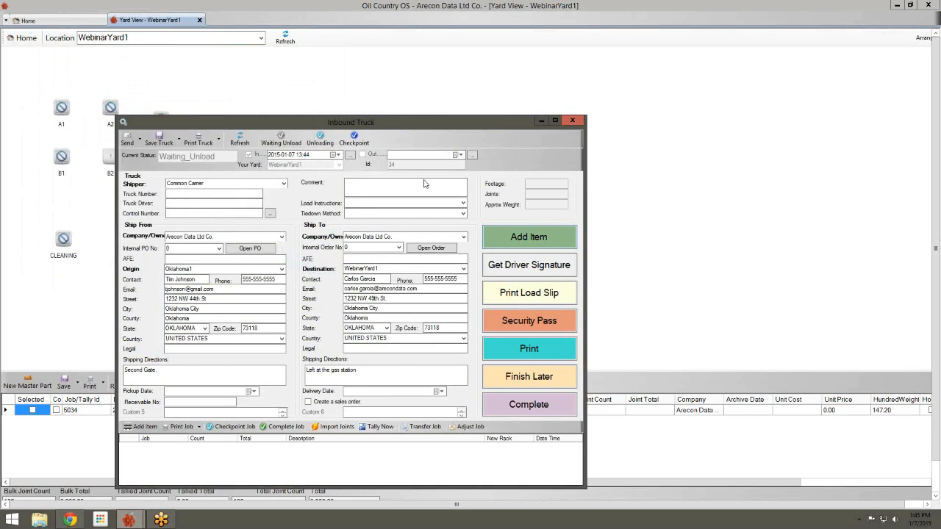
left_click(513, 406)
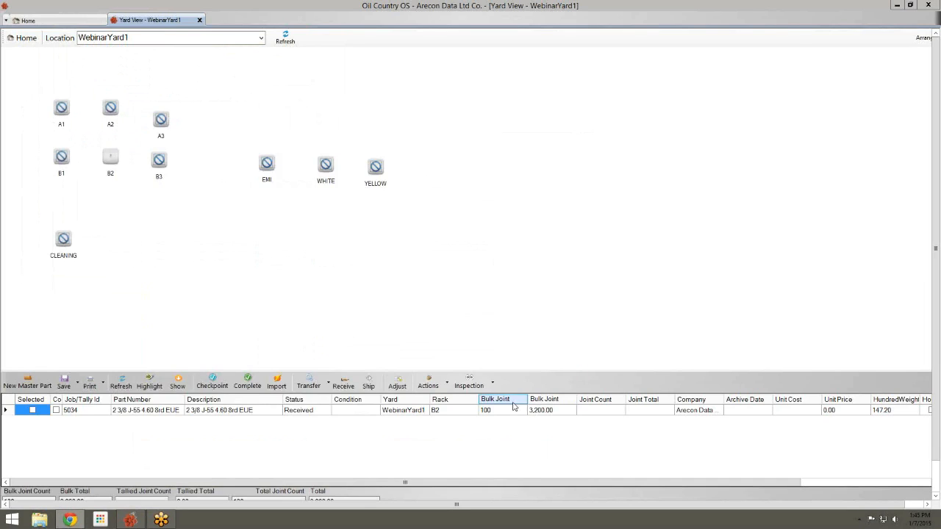
Refresh the yard to show A3's new stock, then view rack B2's inventory
left_click(285, 37)
left_click(286, 37)
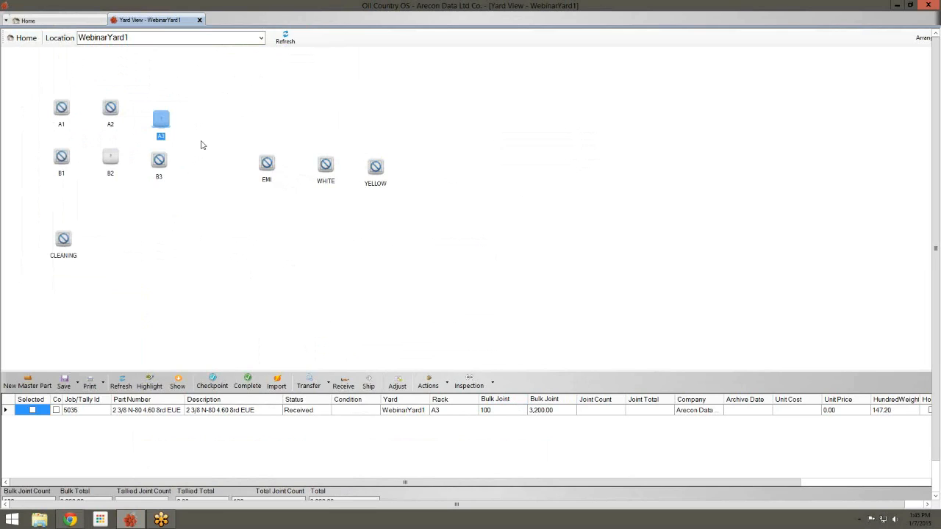
left_click(111, 157)
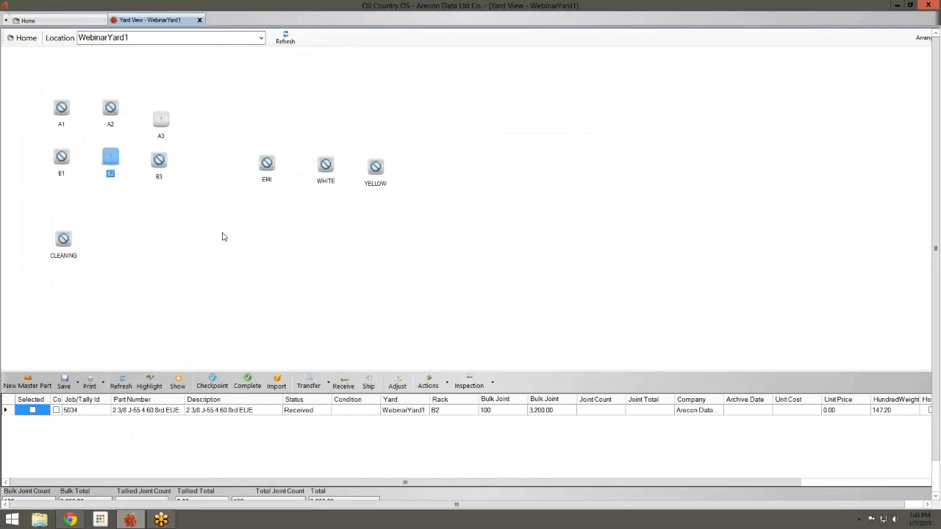
Load 50 joints (1,600 ft) of 2 3/8 J-55 pipe from rack B2 onto an outbound truck by joint count
right_click(113, 160)
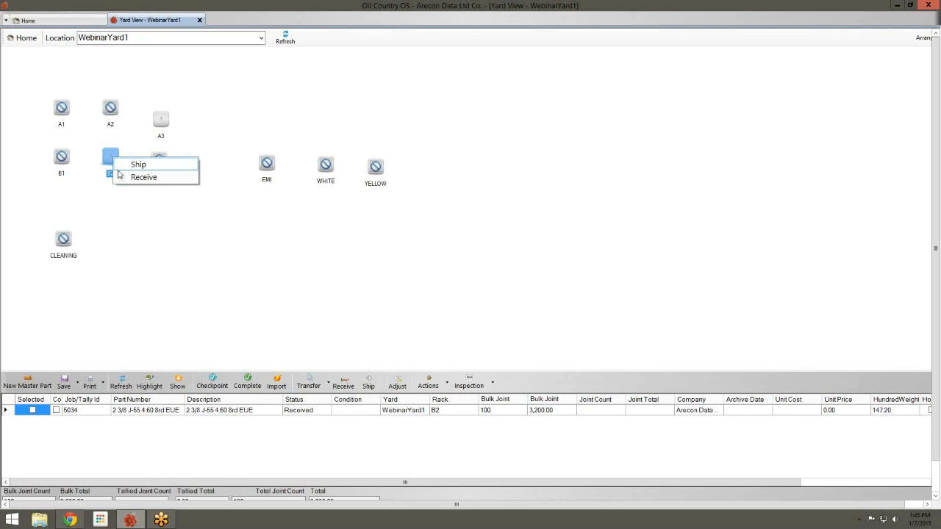
left_click(127, 169)
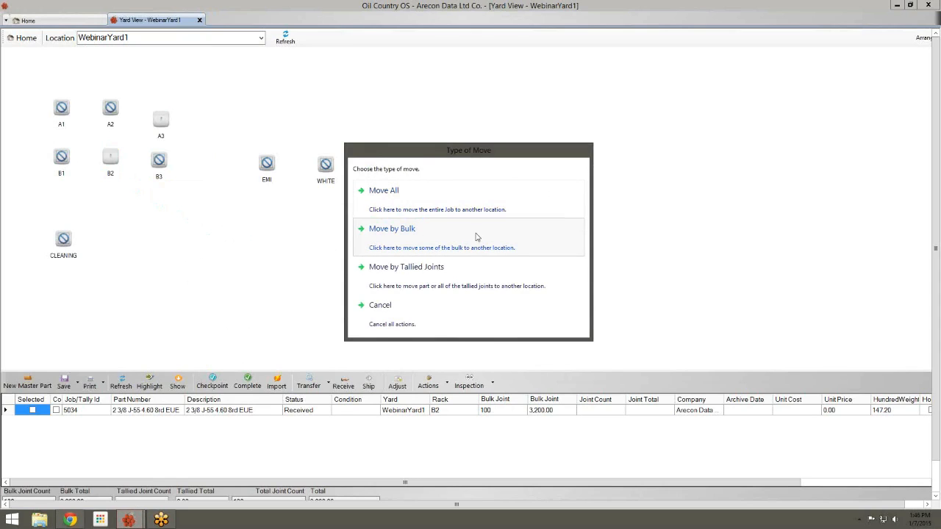
left_click(431, 243)
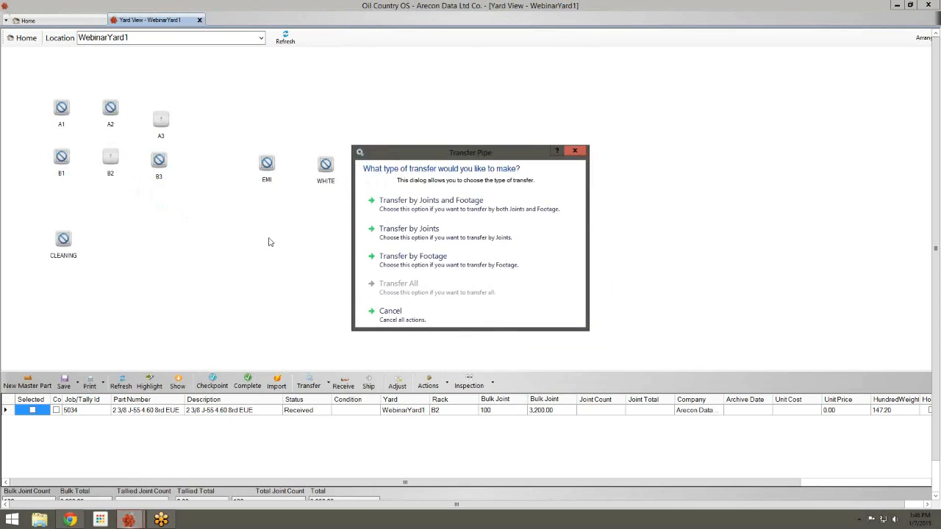
left_click(377, 239)
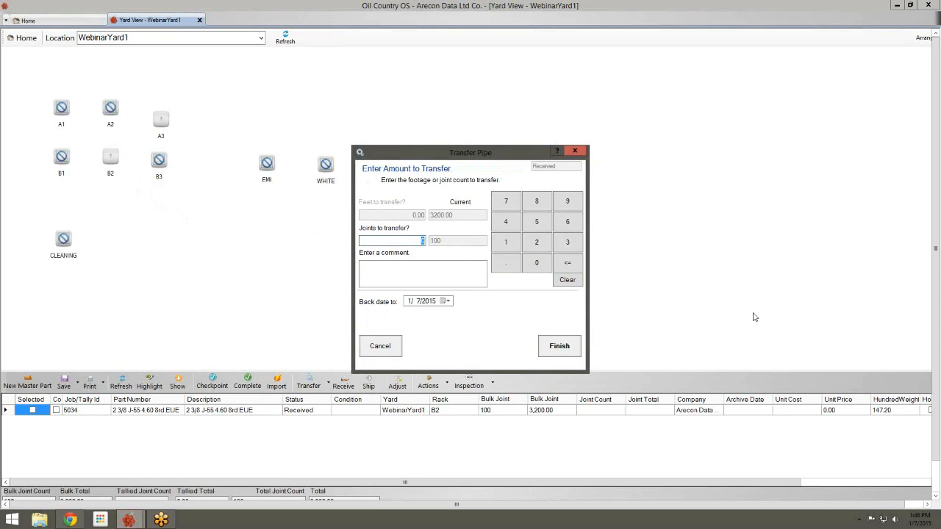
type("100")
left_click(576, 346)
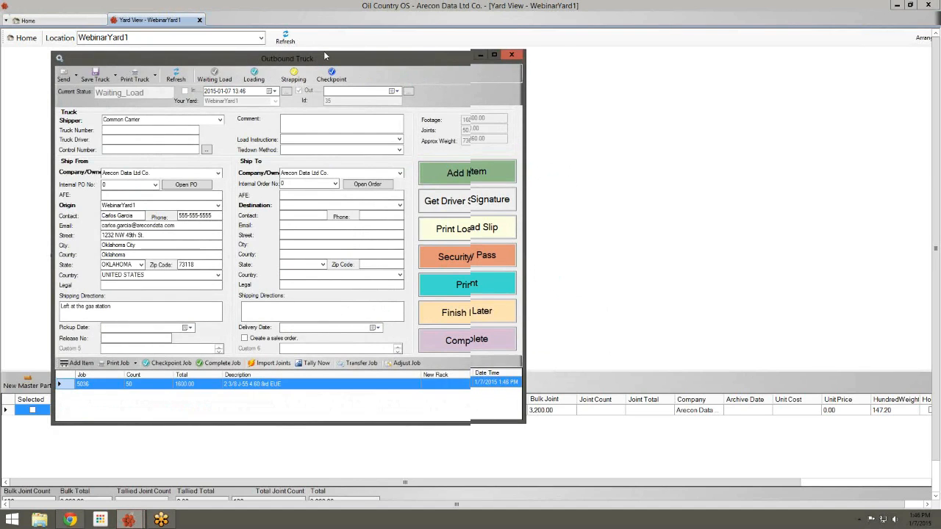
Send the outbound truck to Oklahoma1 and complete it with tallies finished now, leaving job 5034's 50 joints on B2
left_click_drag(315, 58, 417, 44)
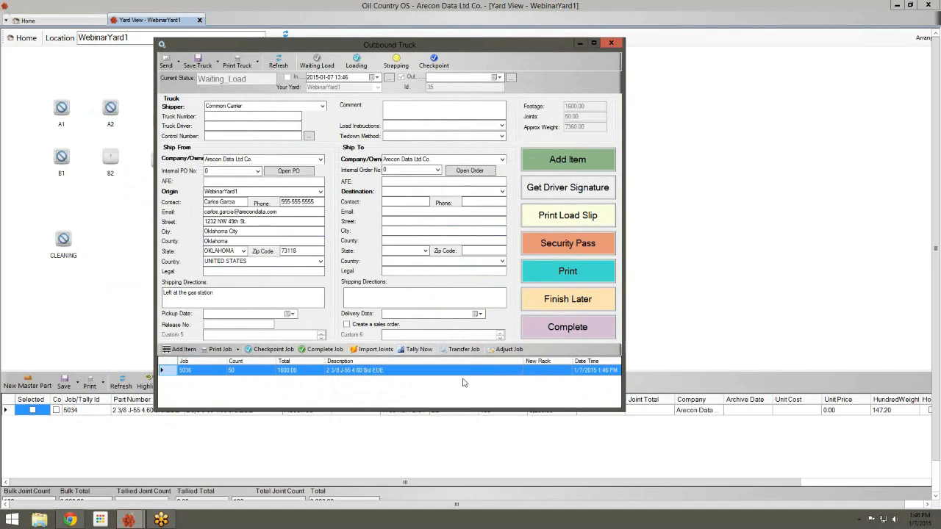
left_click(503, 191)
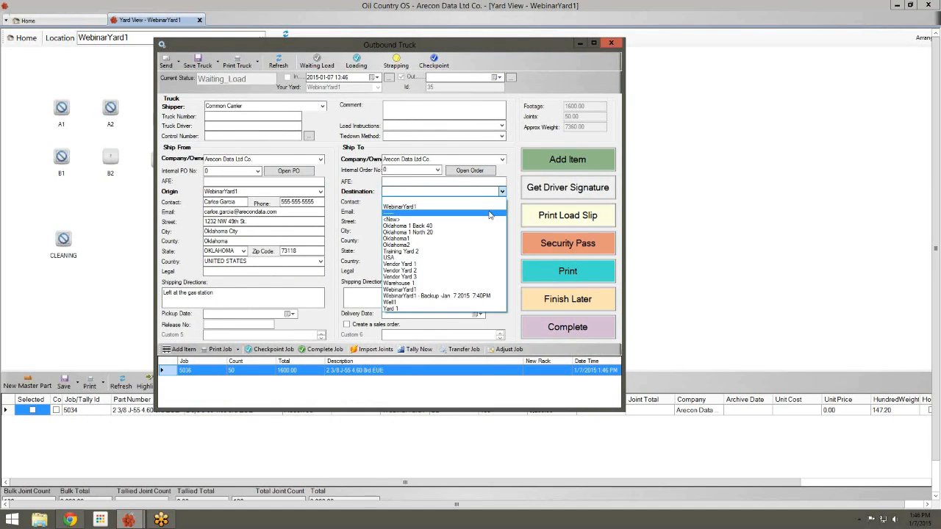
left_click(478, 238)
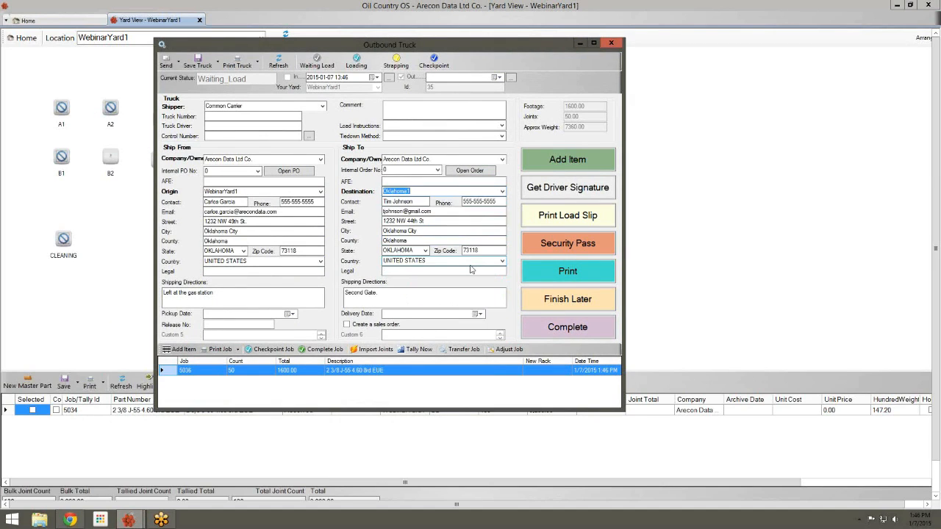
left_click(534, 329)
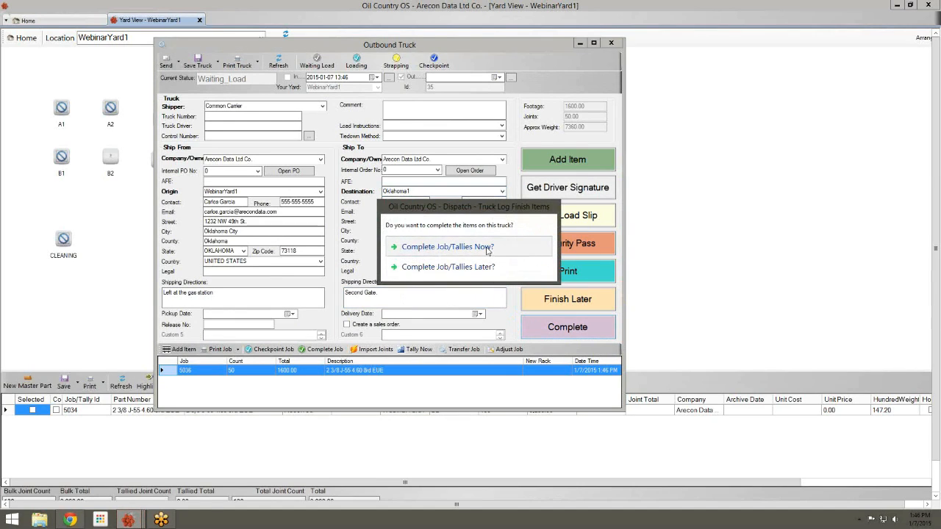
left_click(487, 250)
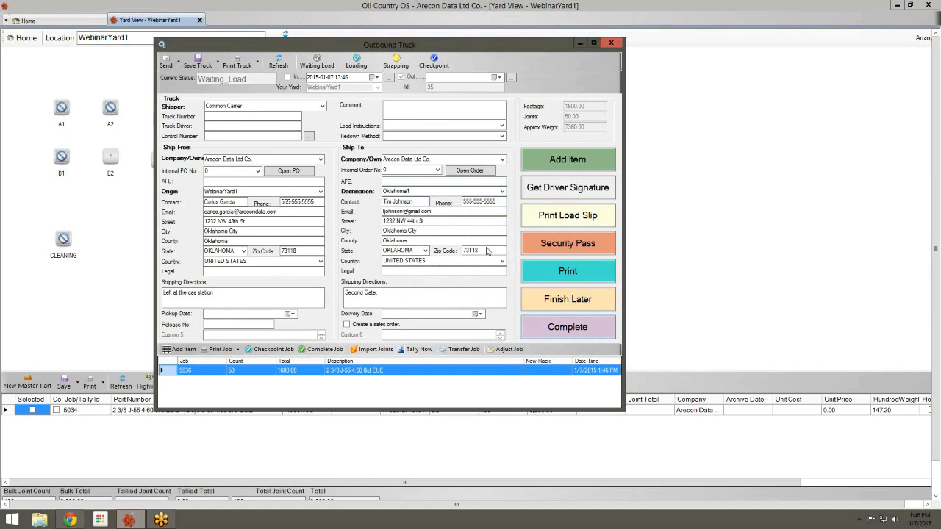
left_click(535, 321)
left_click(110, 160)
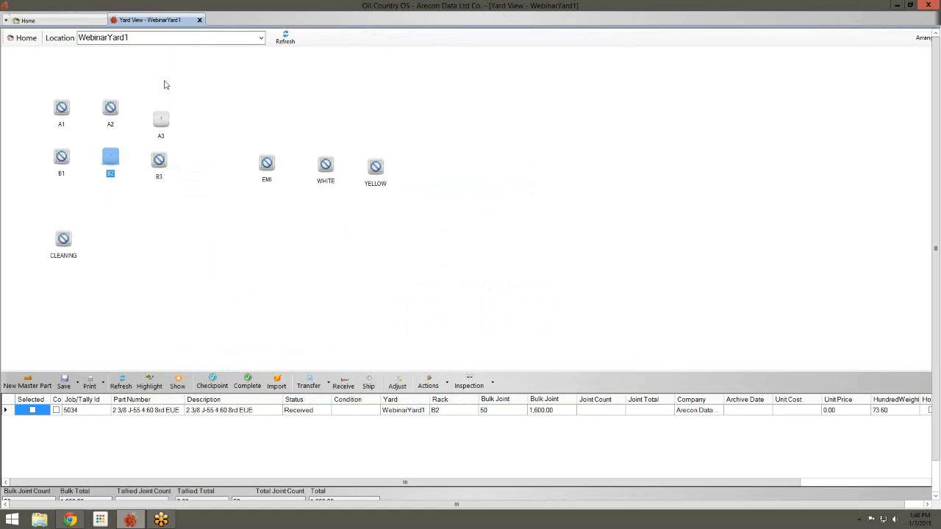
Select rack A3 to list job 5035's 100 joints of 2 3/8 N-80 pipe
left_click(160, 108)
left_click(228, 175)
left_click(165, 119)
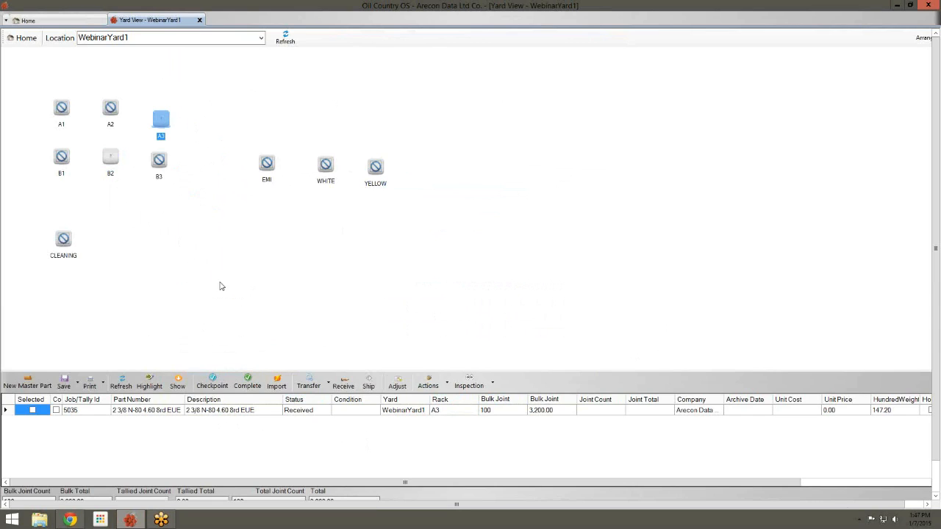
mouse_move(190, 111)
Transfer 45 joints (1,440.00) from rack A3 onto B3 as job 5037, confirming 55 joints remain on A3
left_click_drag(163, 165, 163, 166)
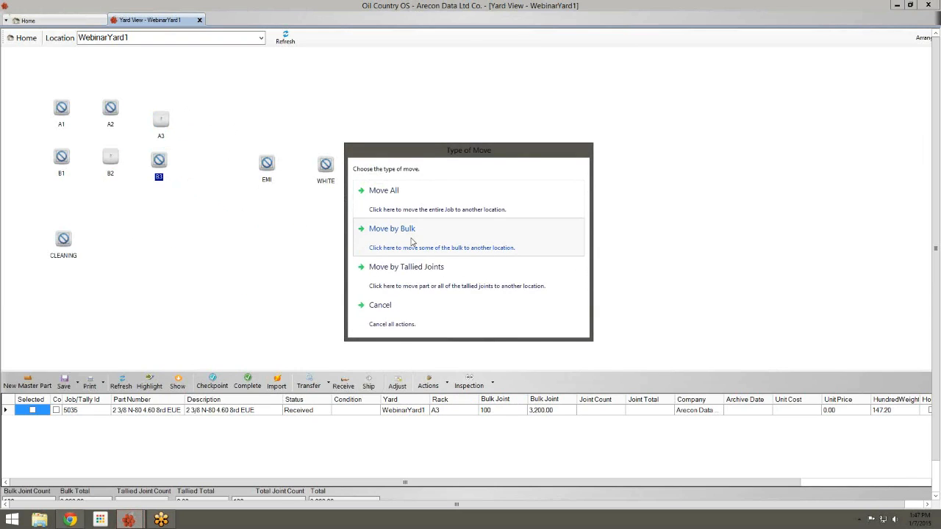
left_click(413, 242)
left_click(424, 245)
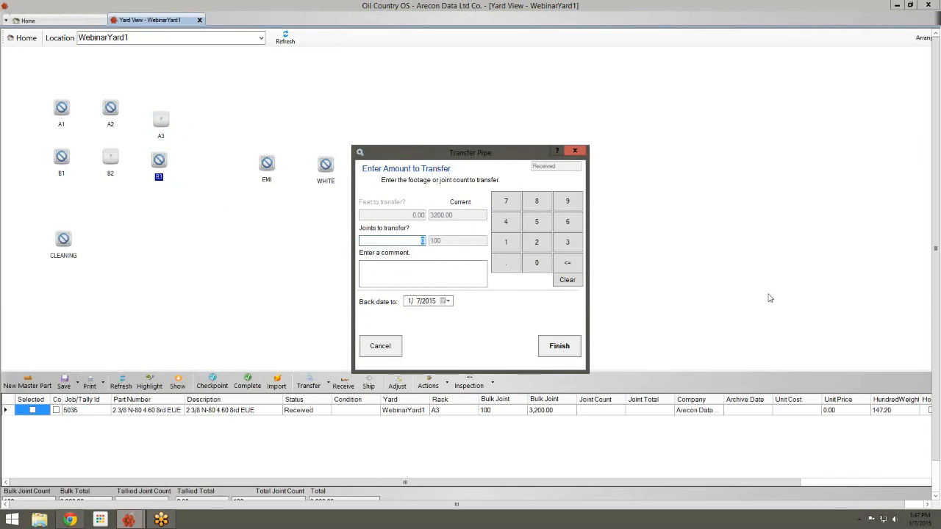
type("45")
left_click(560, 344)
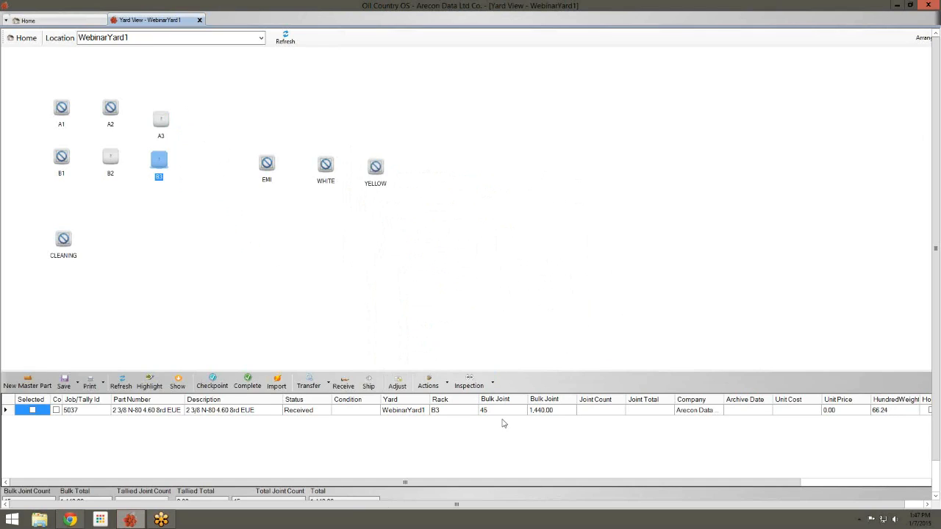
left_click(161, 131)
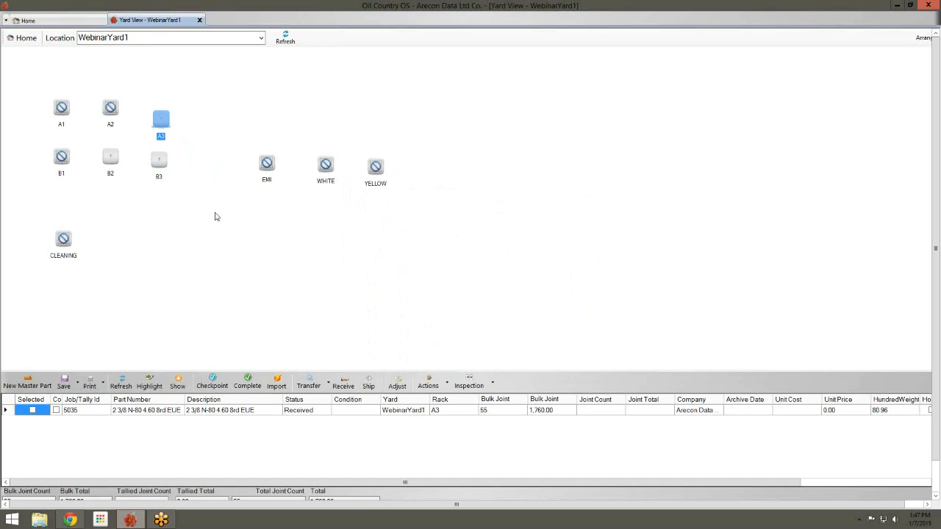
left_click(112, 166)
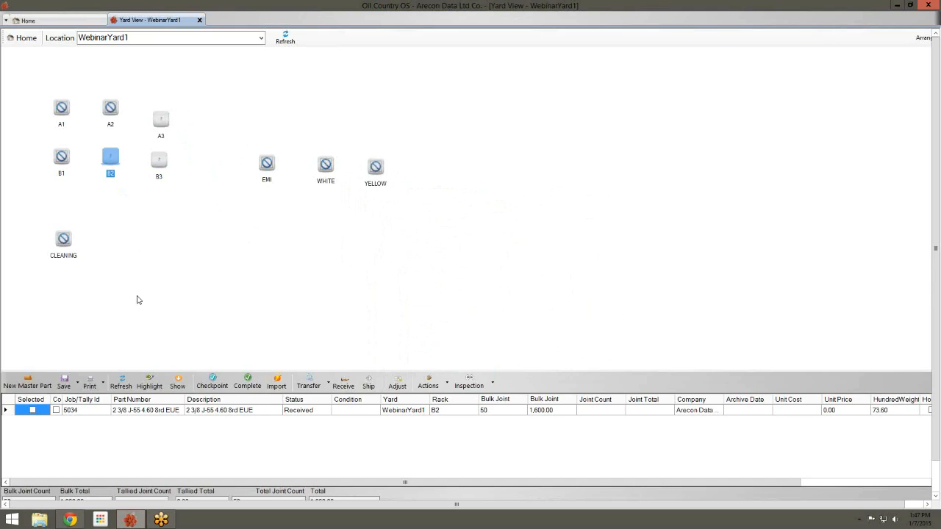
mouse_move(112, 163)
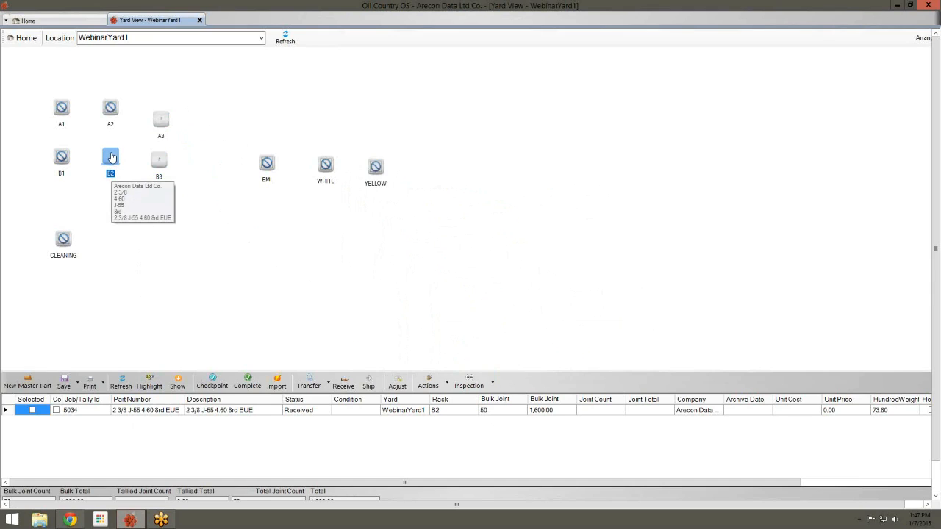
Transfer 10 joints of B2's 2 3/8 J-55 pipe onto rack B3 as new job 5038
left_click(161, 161)
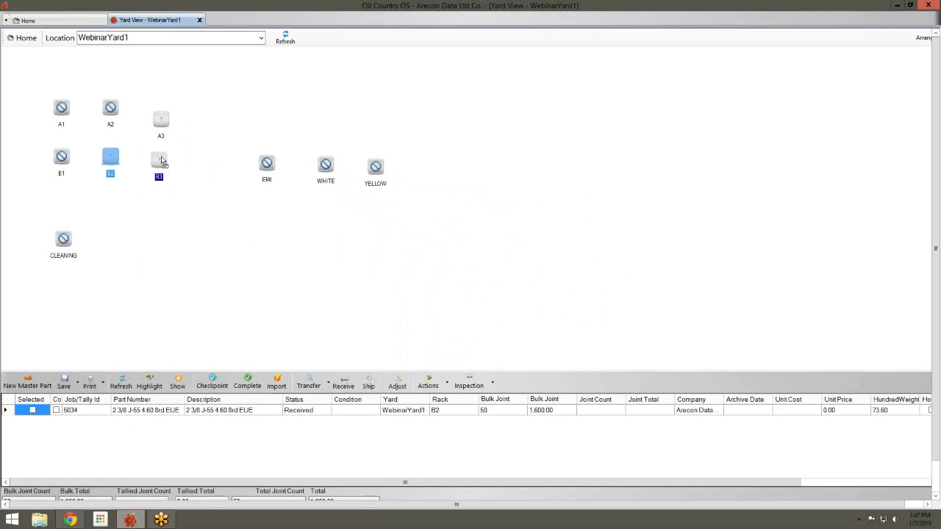
left_click_drag(162, 161, 162, 161)
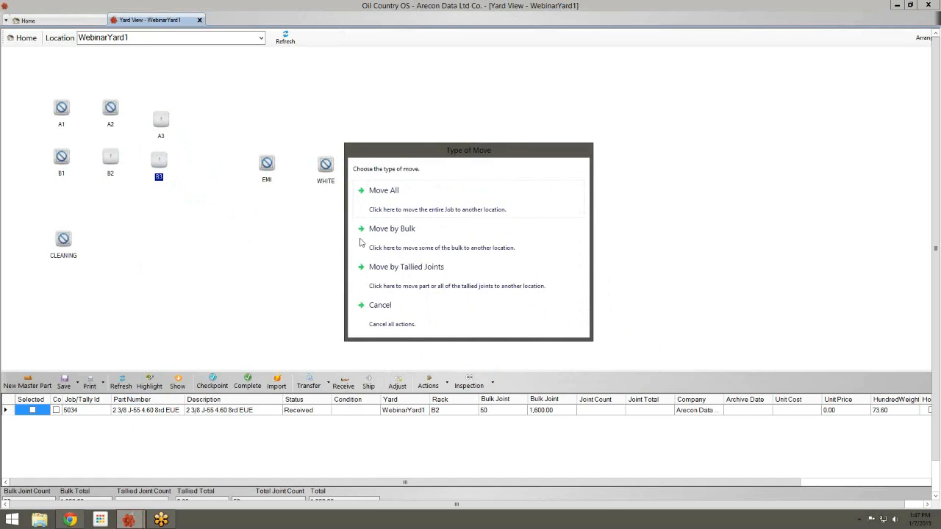
left_click(386, 244)
left_click(465, 242)
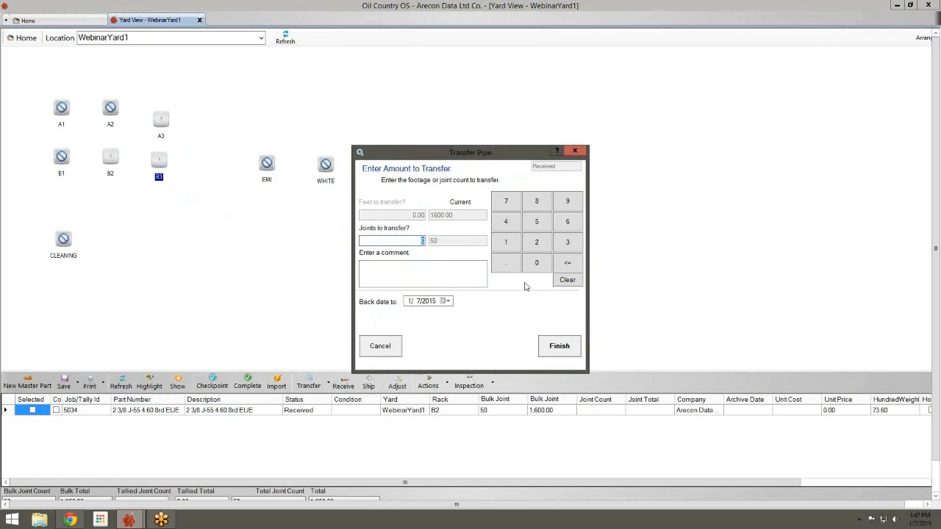
left_click(509, 247)
left_click(526, 263)
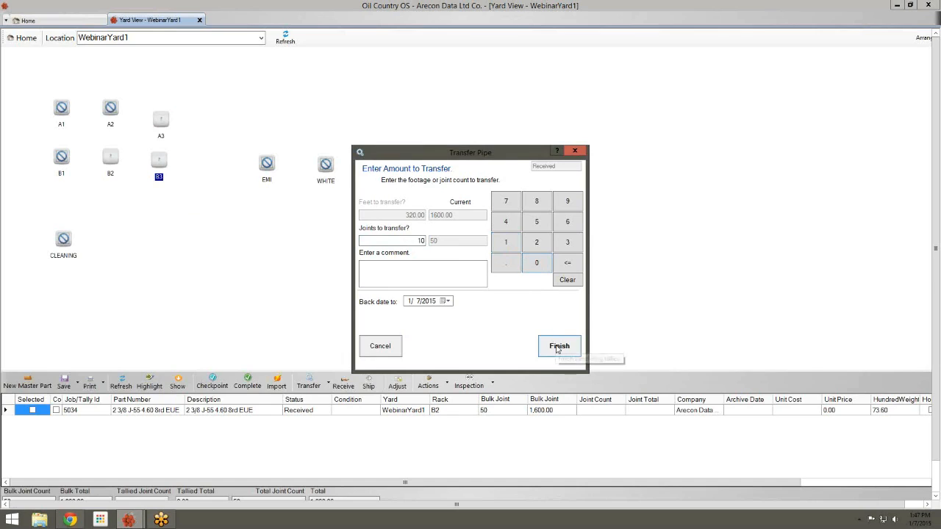
left_click(558, 348)
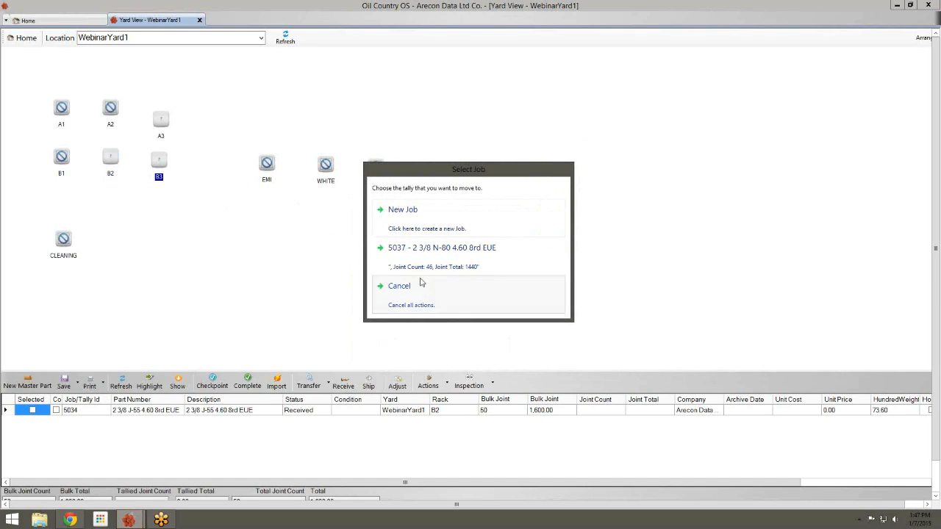
left_click(410, 212)
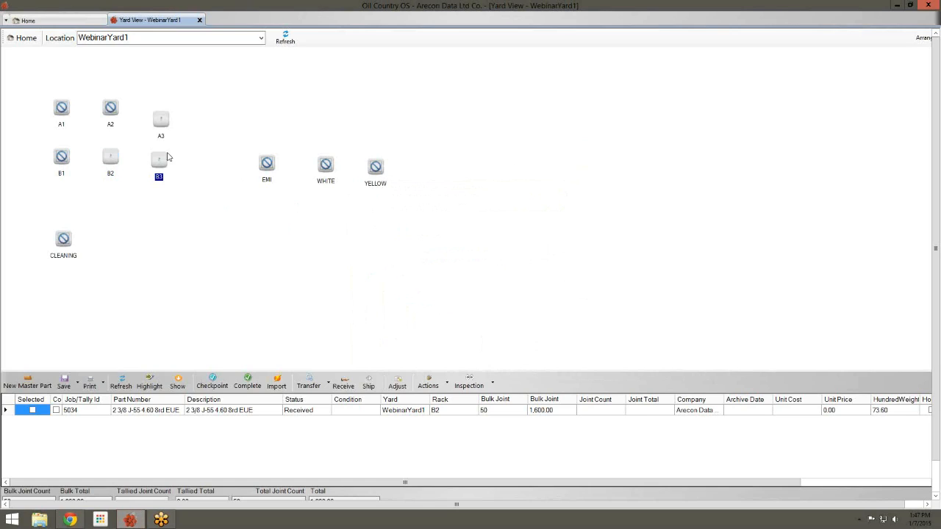
left_click(160, 164)
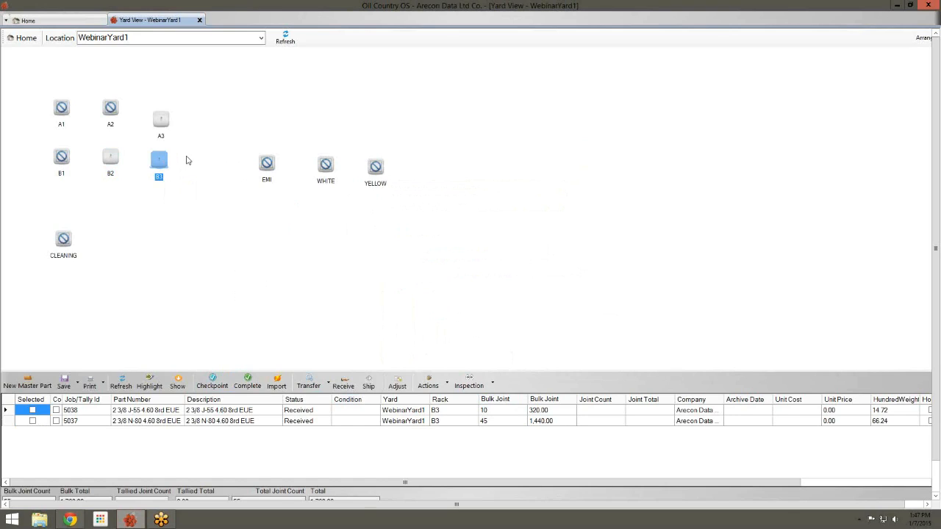
Load job 5038's 10 joints from rack B3 onto an outbound truck by joint count
right_click(165, 162)
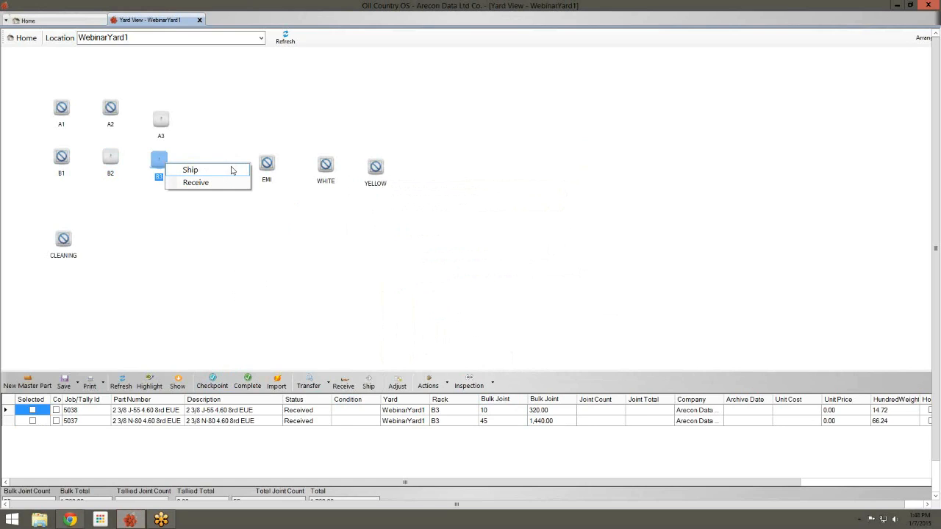
left_click(228, 174)
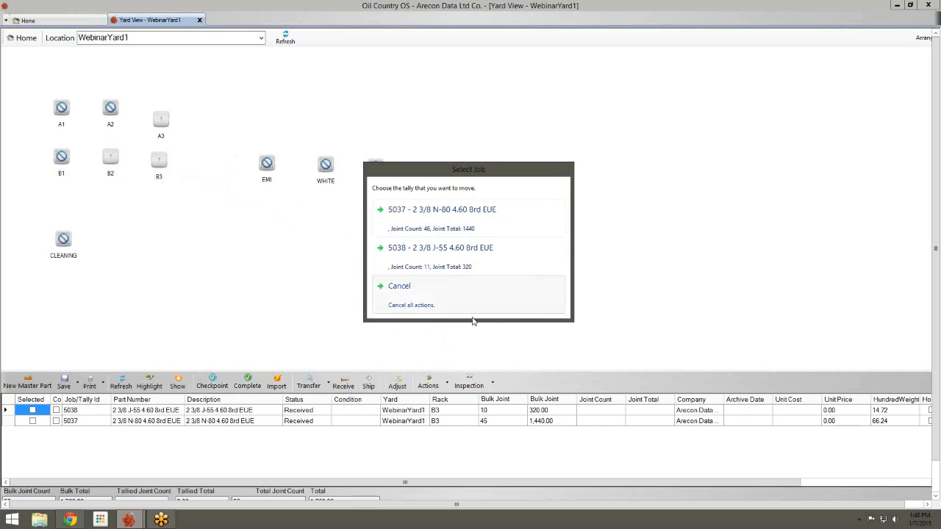
left_click(449, 263)
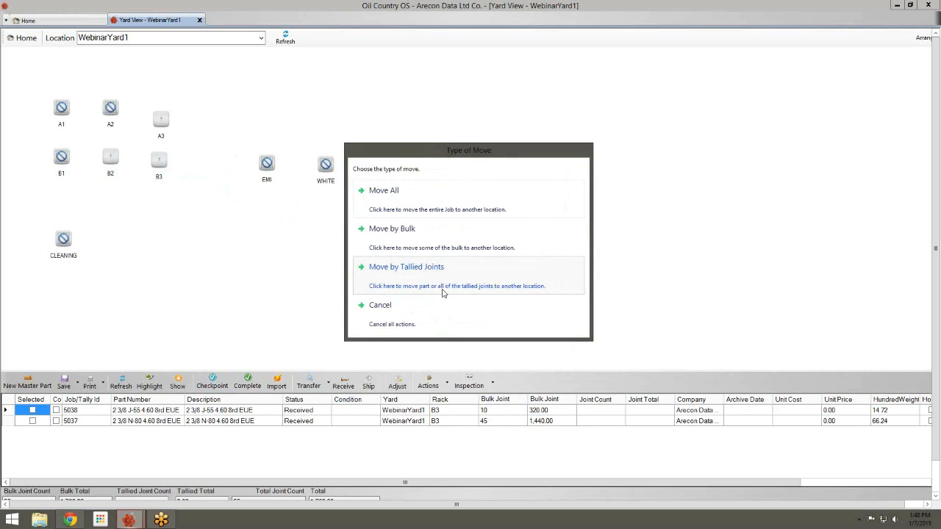
left_click(443, 242)
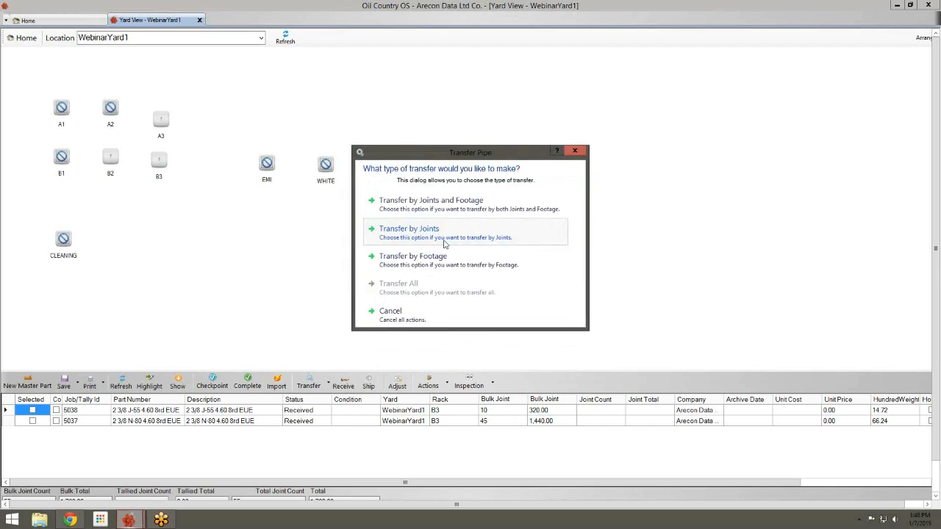
left_click(448, 247)
type("10")
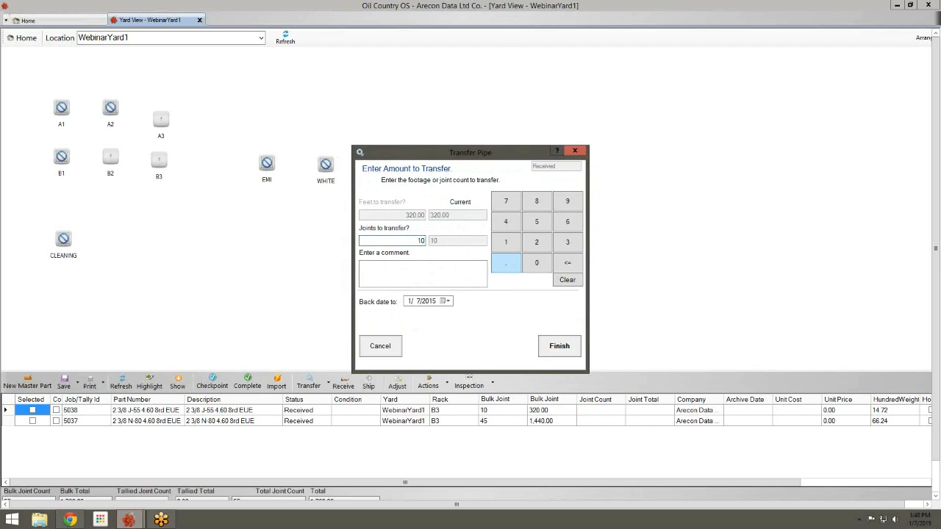
left_click(559, 346)
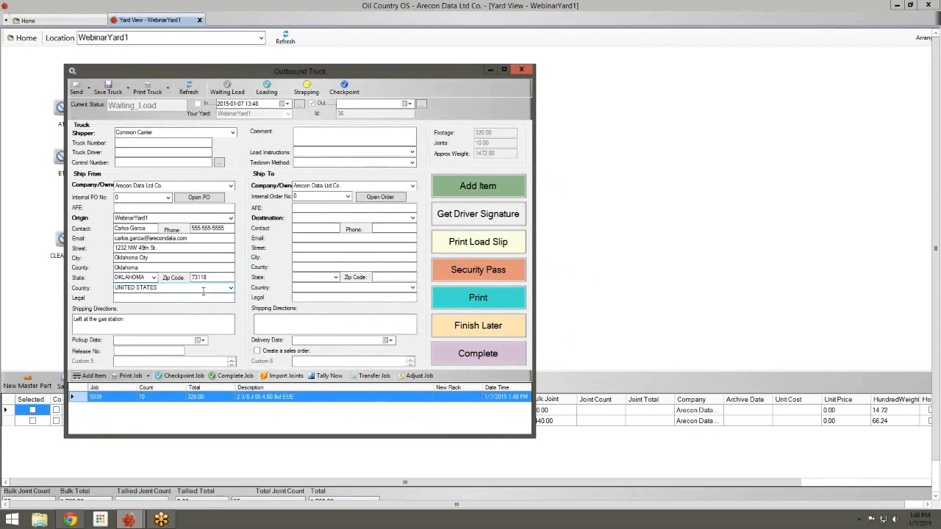
Set the truck's destination to Oklahoma1 and complete it with tallies finished now
left_click(413, 219)
left_click(413, 218)
left_click(379, 265)
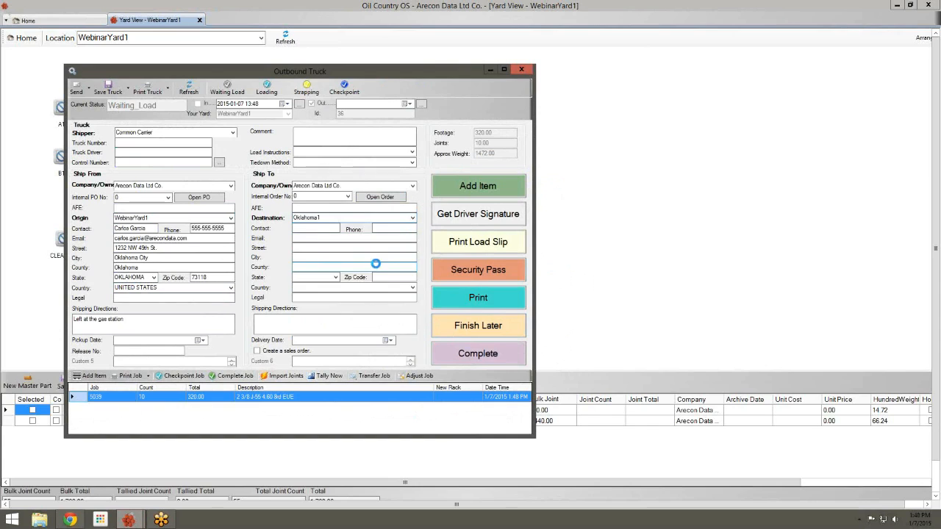
left_click(455, 354)
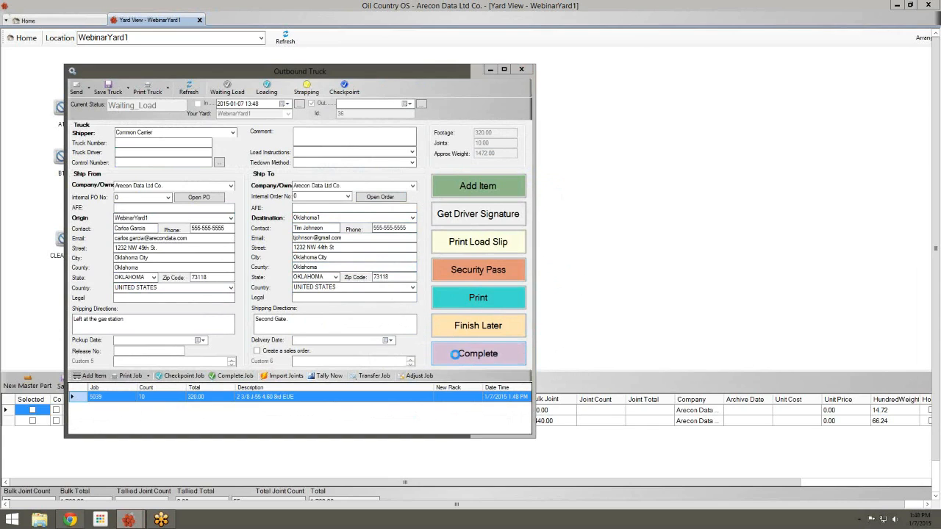
left_click(450, 247)
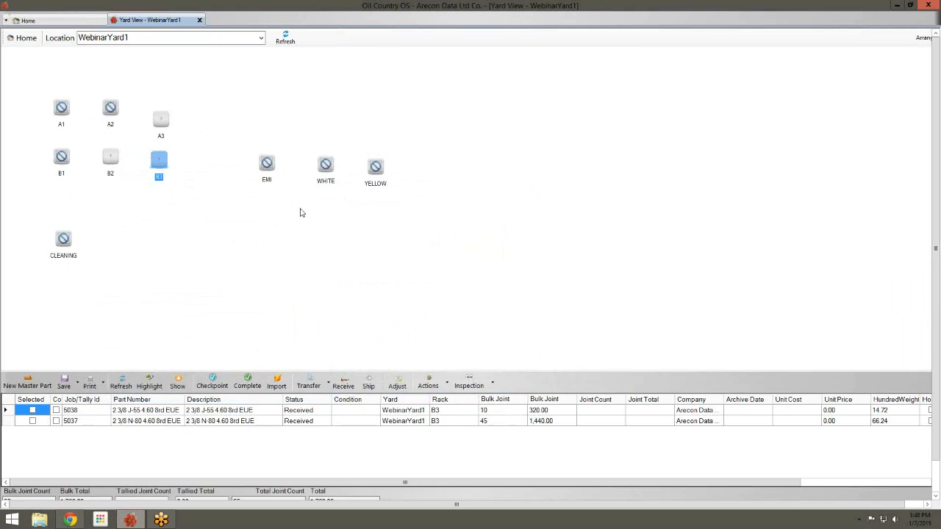
mouse_move(159, 163)
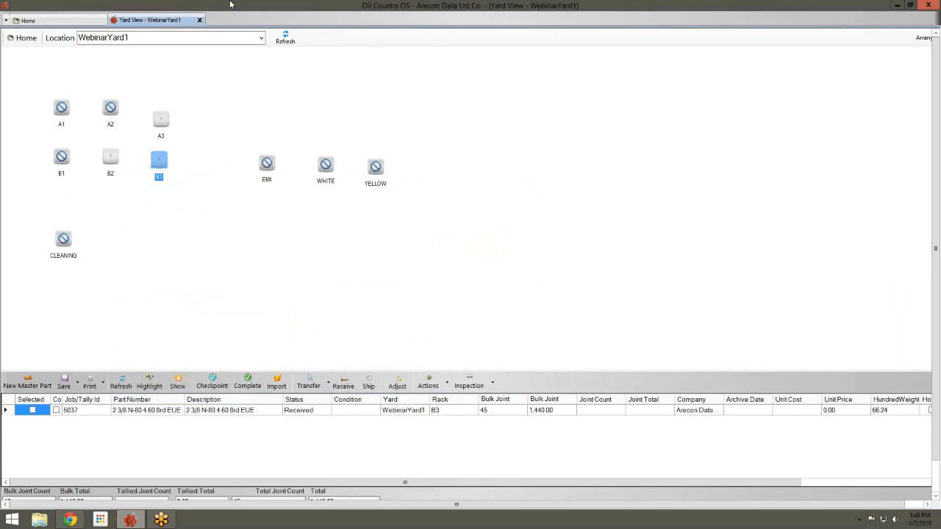
Select the CLEANING rack and switch the WebinarYard1 yard view into layout arrange mode
right_click(168, 119)
left_click(224, 222)
right_click(166, 121)
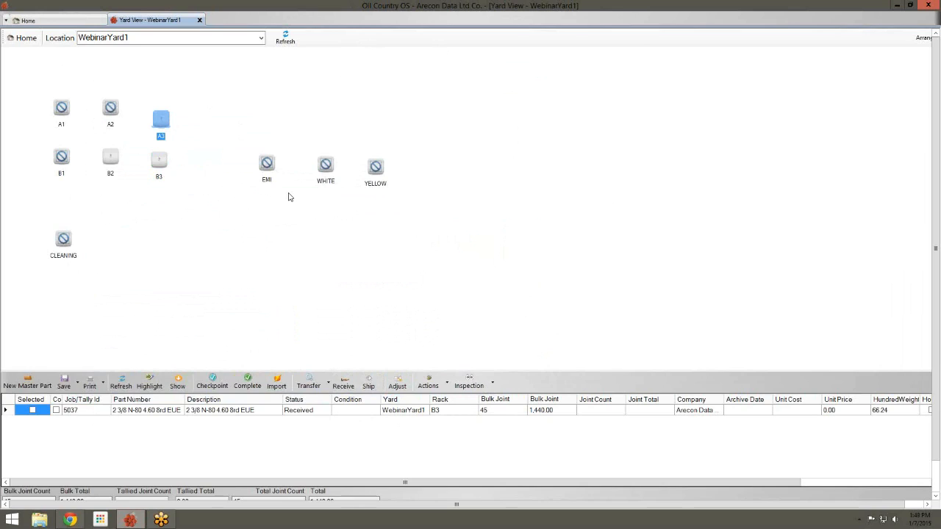
left_click(94, 194)
left_click(49, 258)
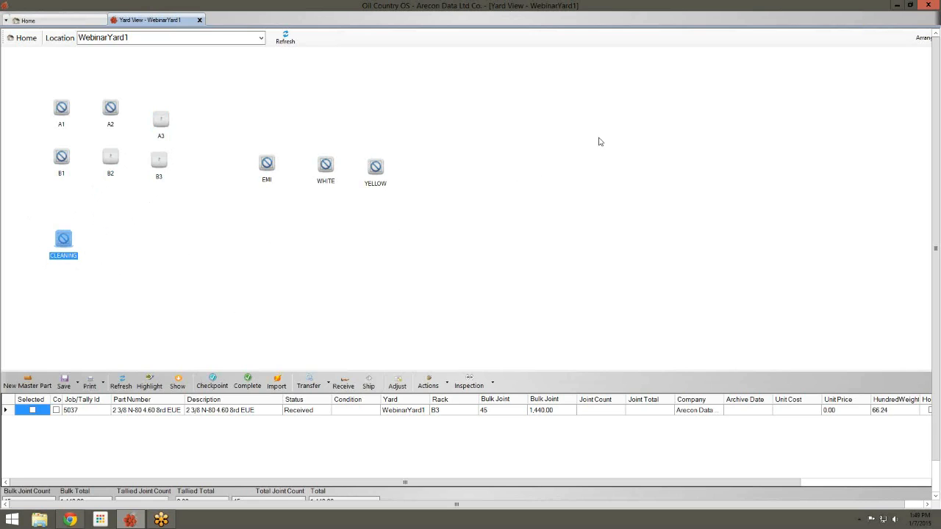
left_click(924, 37)
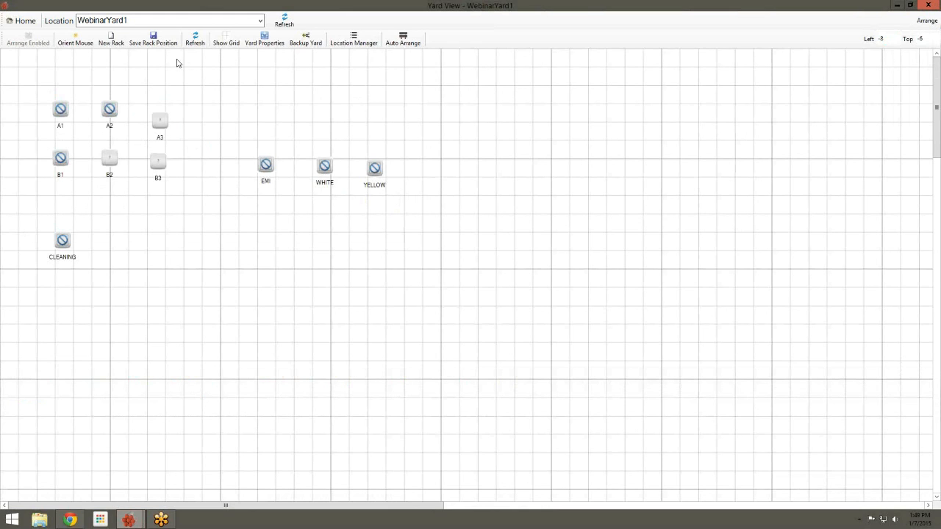
Open the CLEANING rack's record from the yard's Child Locations/Racks/Bins list
left_click(264, 37)
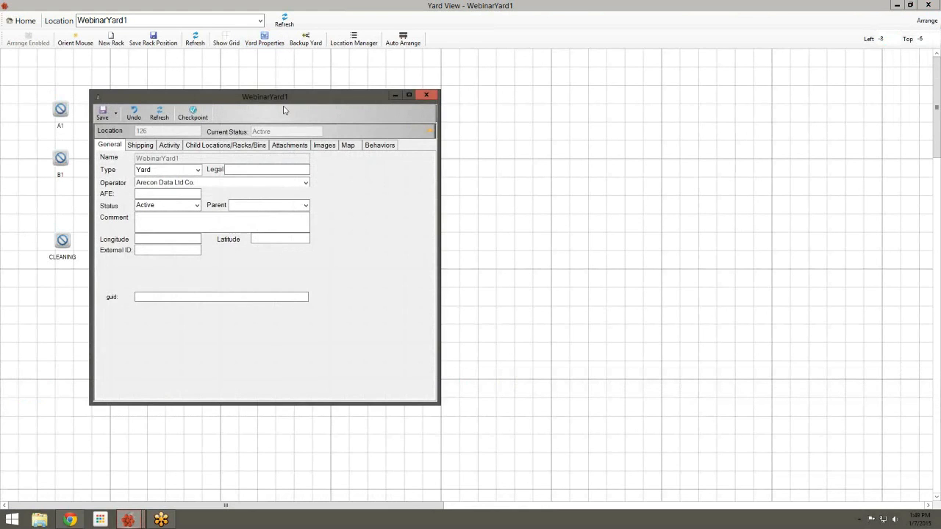
left_click_drag(287, 100, 622, 103)
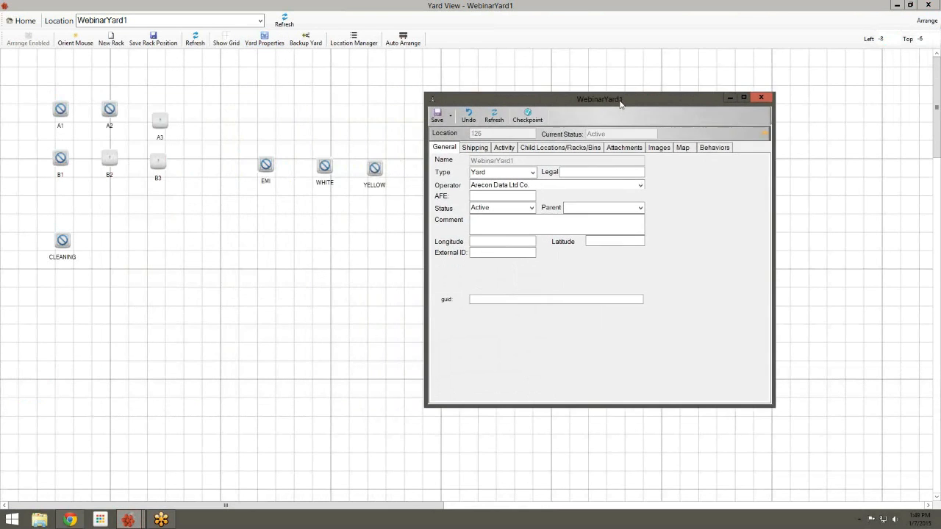
left_click(581, 149)
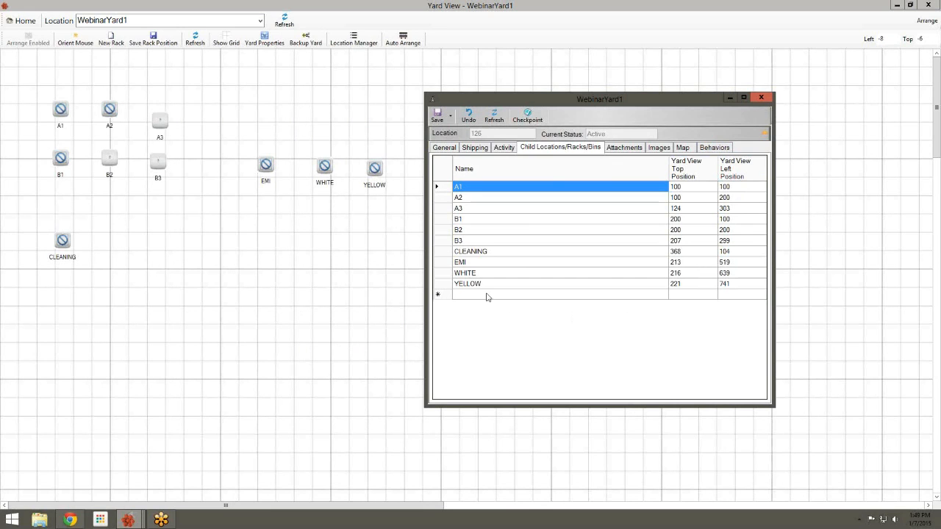
left_click(471, 255)
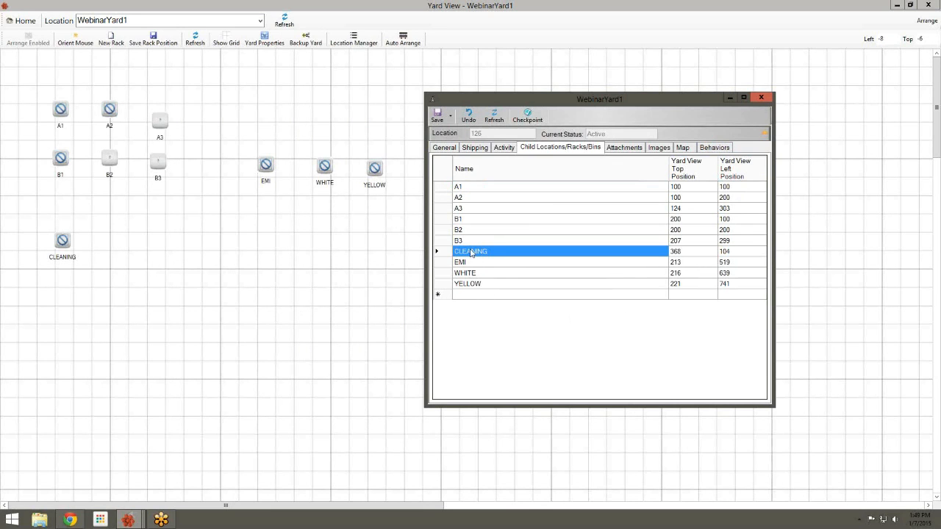
double_click(471, 253)
left_click_drag(352, 106, 446, 70)
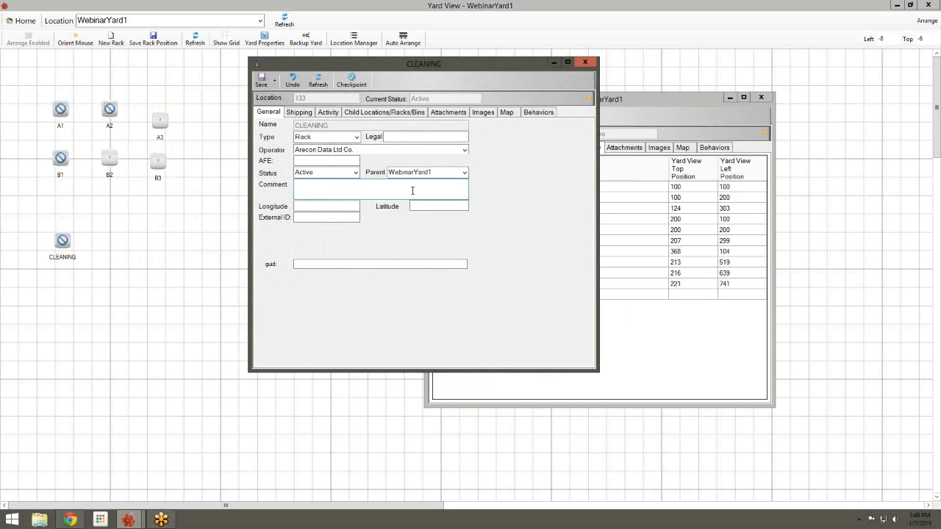
Give CLEANING a Perform Checkpoint behavior with value Cleaning, save it, and close the rack properties
left_click(547, 117)
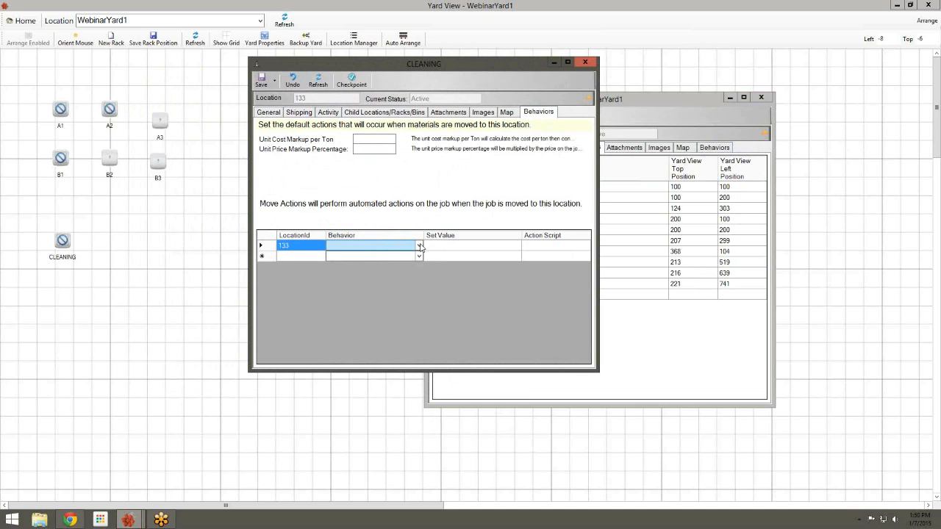
left_click(419, 246)
left_click(419, 247)
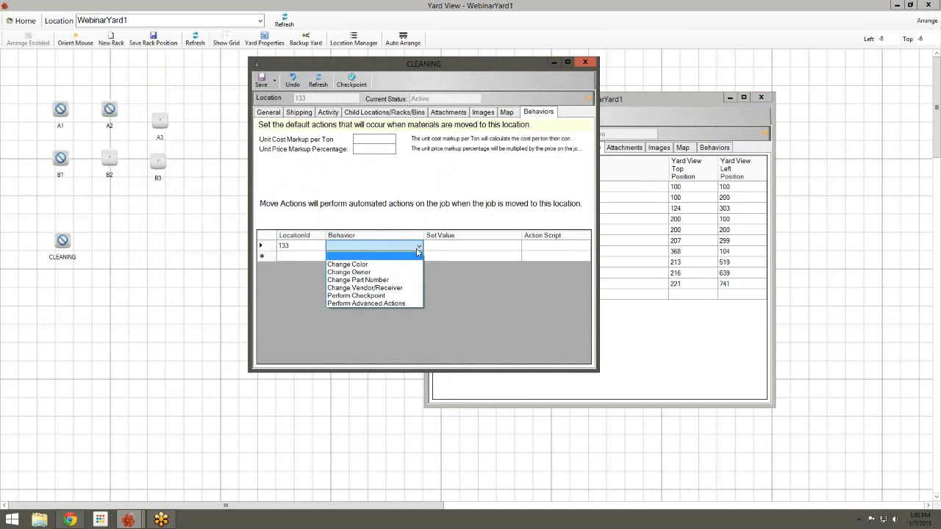
left_click(391, 296)
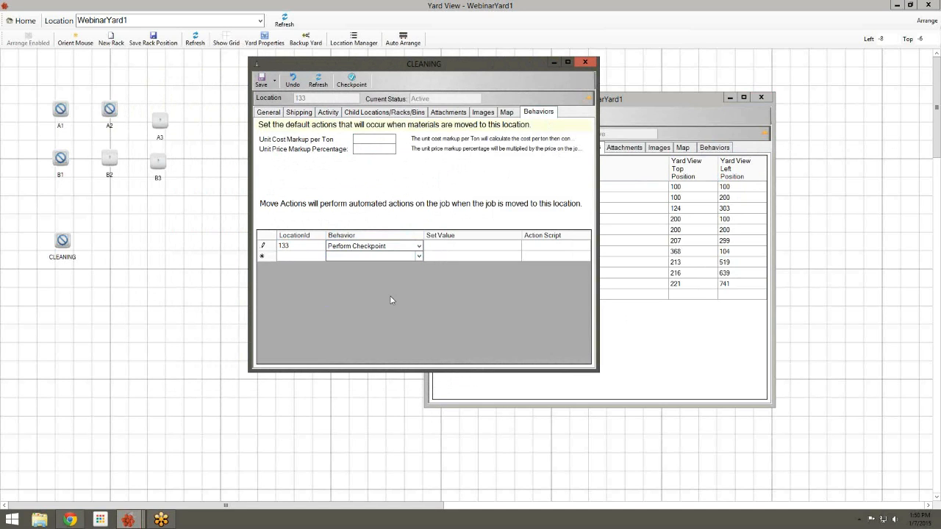
left_click(432, 249)
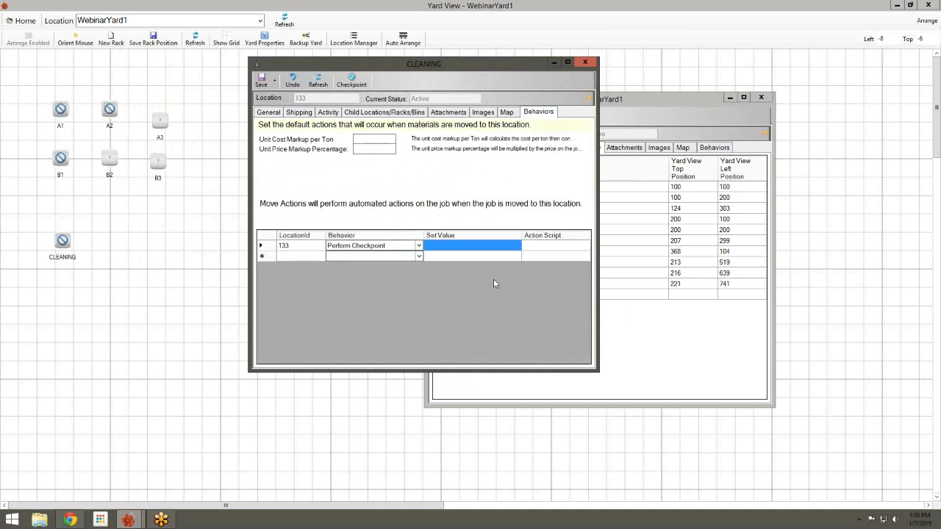
type("Cleaning")
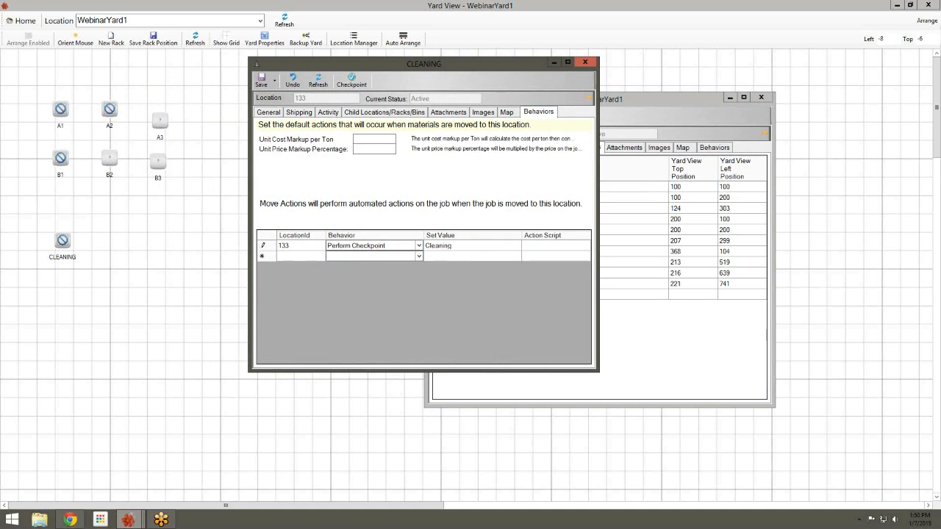
key("Return")
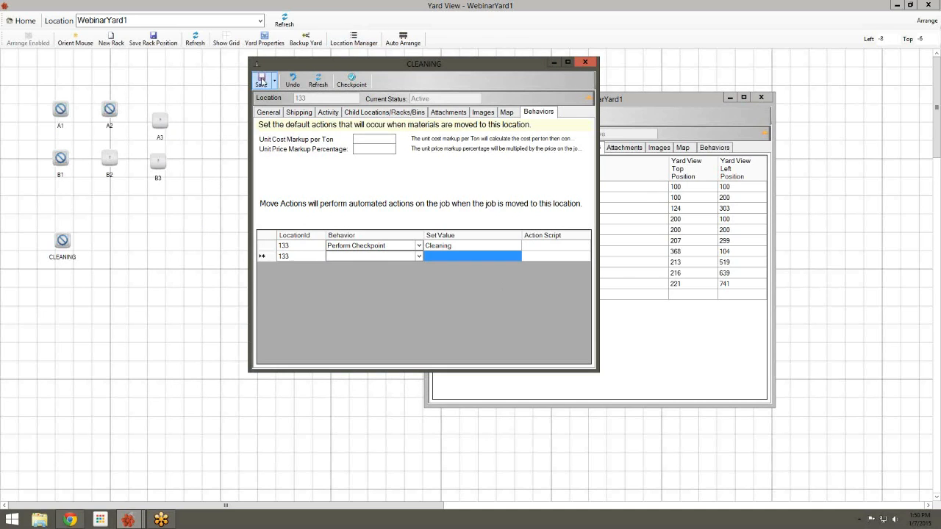
left_click(261, 80)
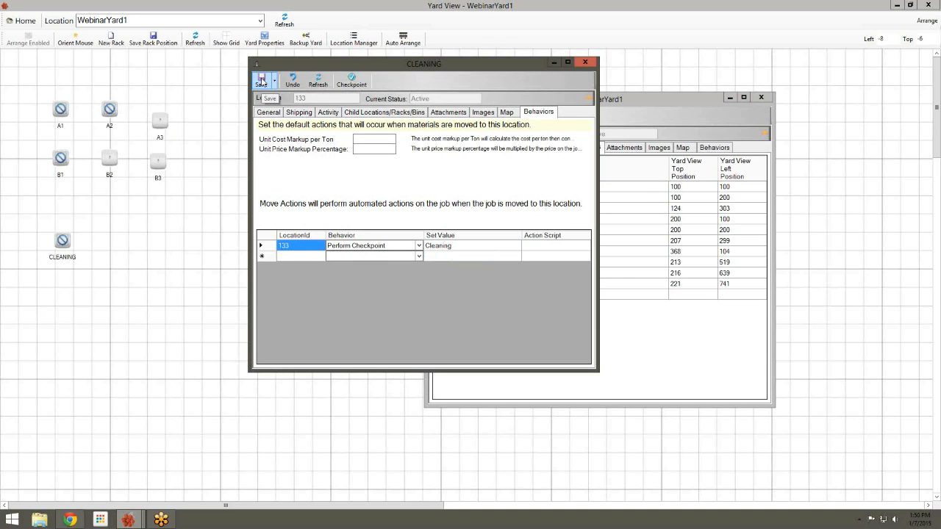
left_click(586, 64)
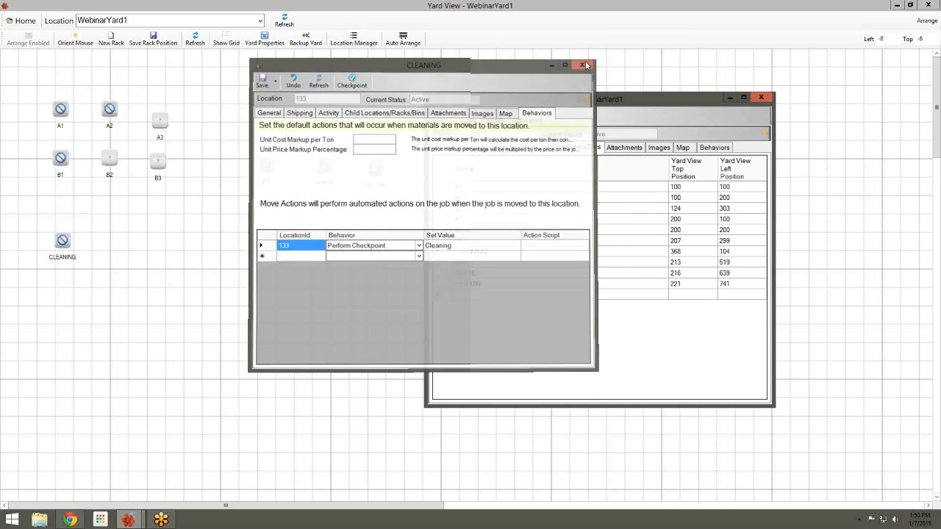
left_click(435, 114)
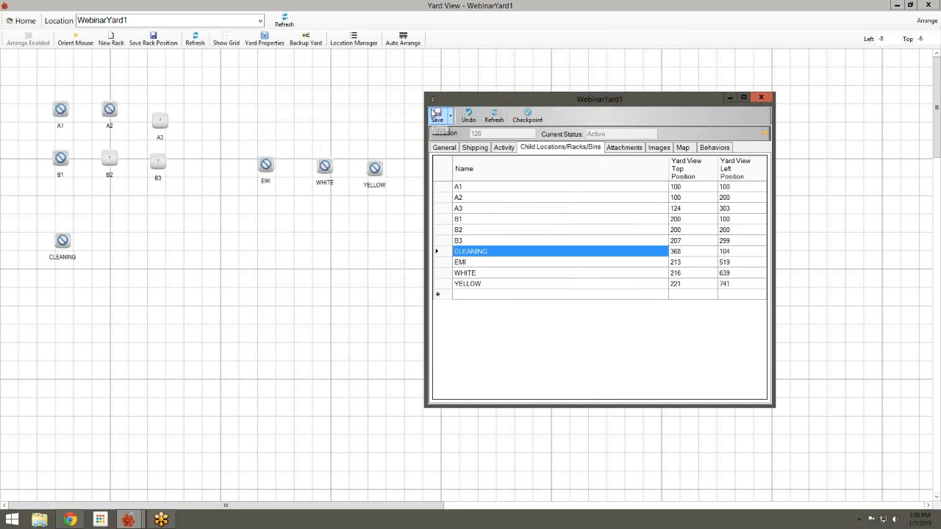
Close the yard properties and arrange view, then open Yard View (WIP) showing rack B3's pipe
left_click(760, 97)
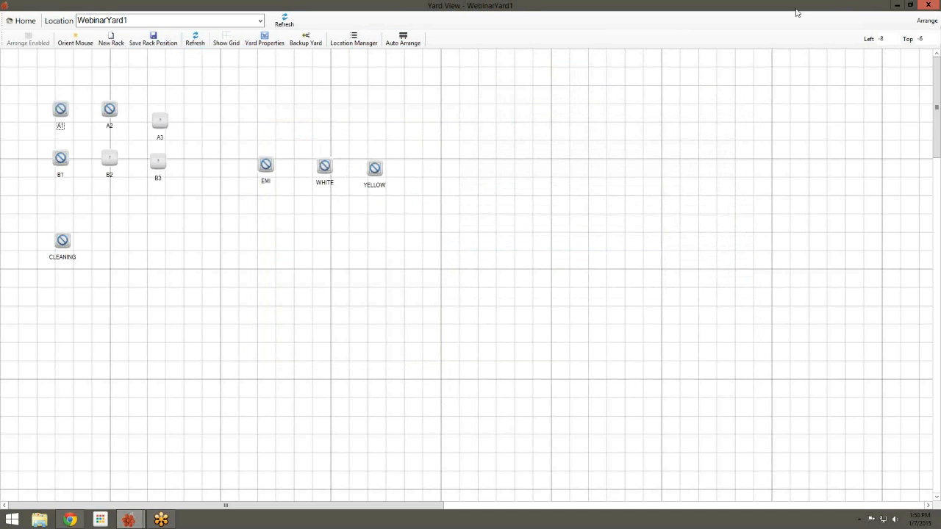
left_click(928, 5)
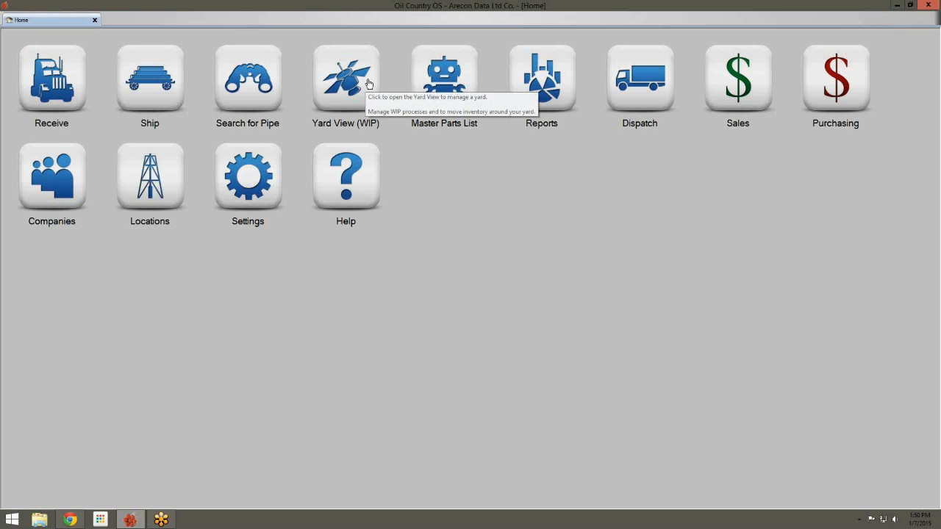
left_click(367, 85)
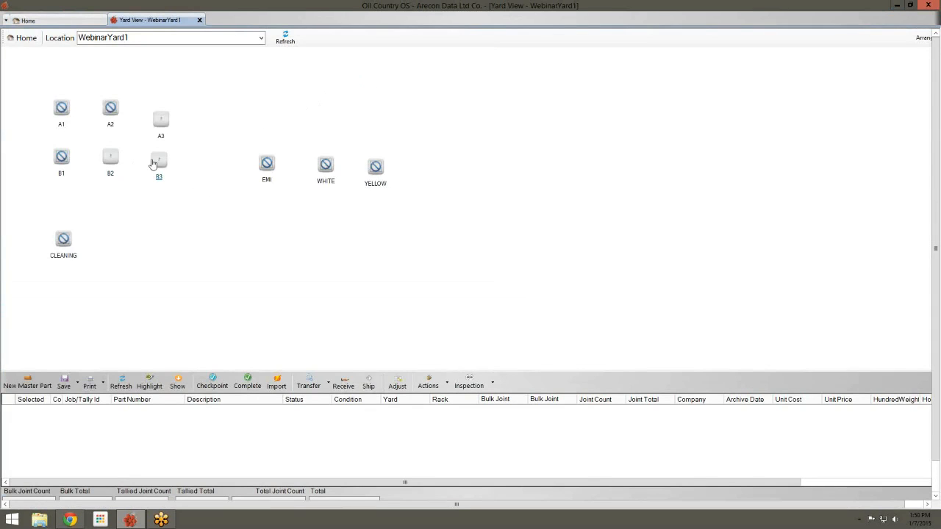
left_click(159, 160)
left_click(260, 184)
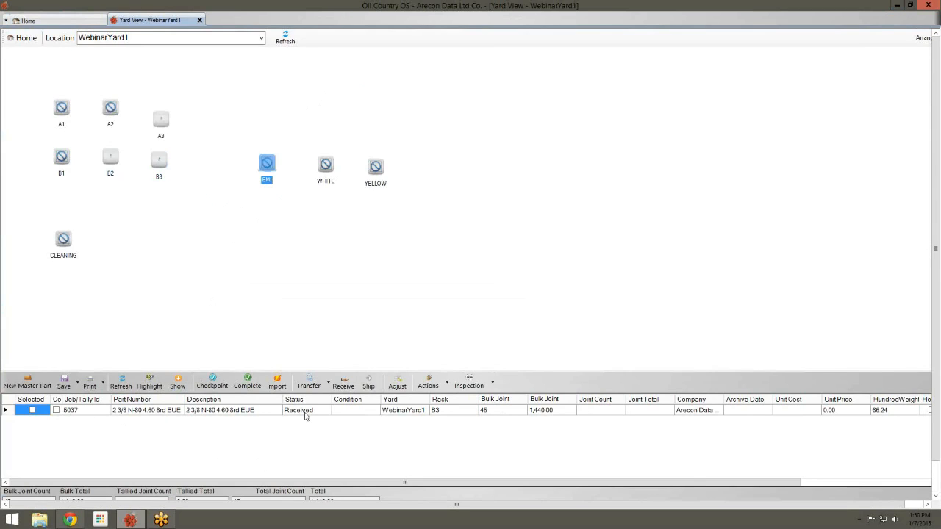
left_click(164, 162)
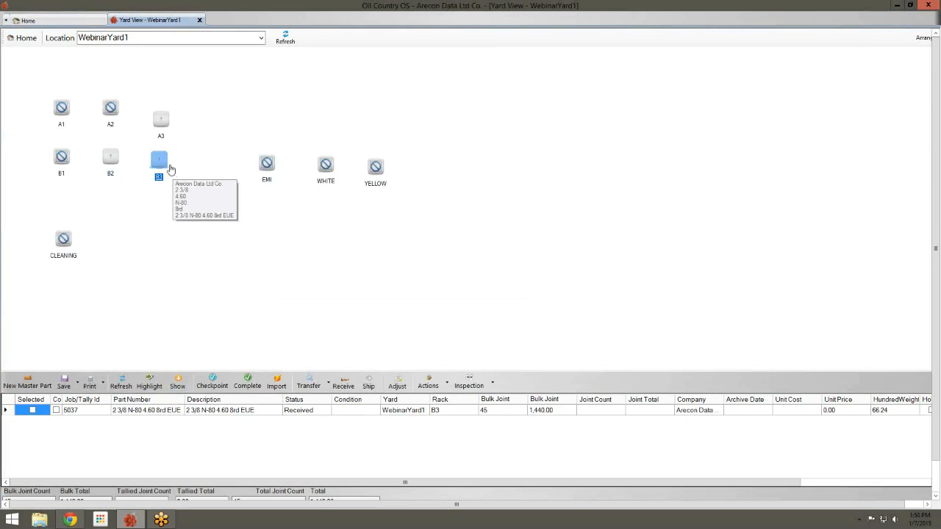
Transfer 15 joints of B3's N-80 pipe onto CLEANING as job 5040, status Cleaning
left_click(77, 239)
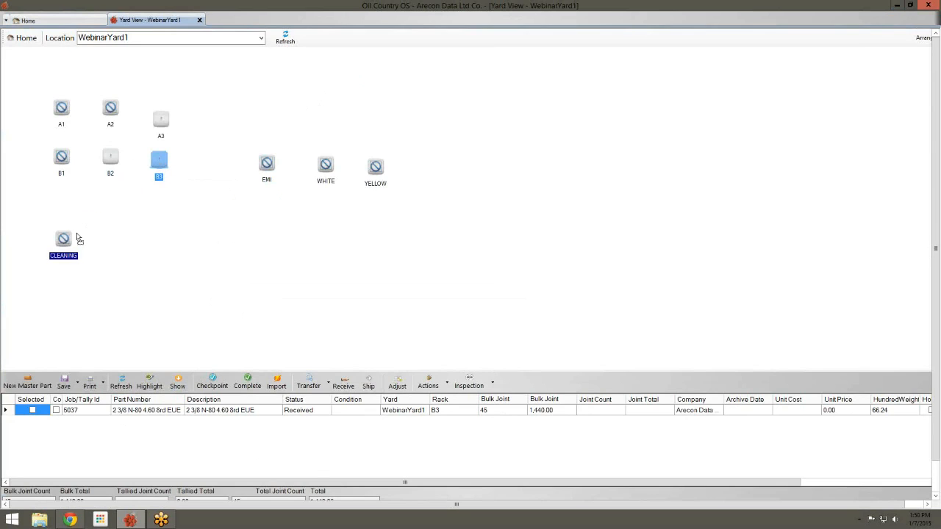
left_click_drag(64, 244, 65, 245)
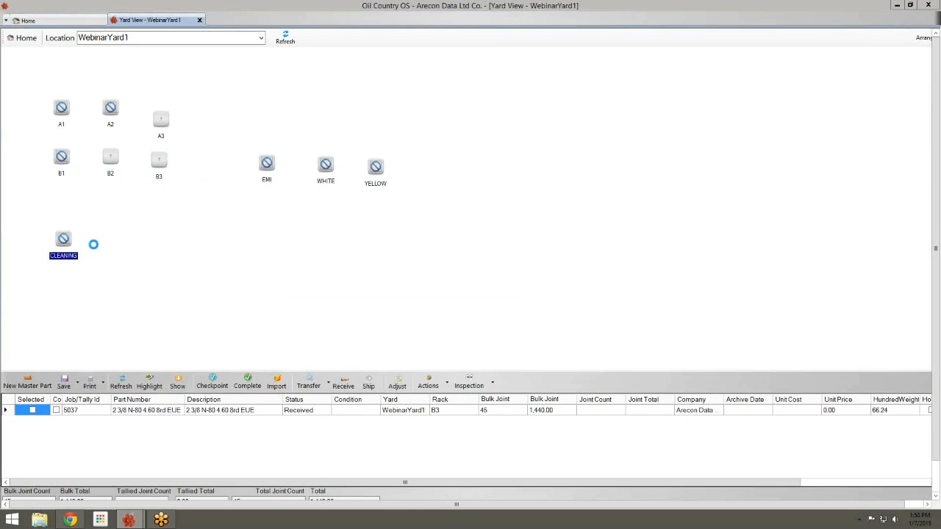
left_click(455, 242)
left_click(420, 235)
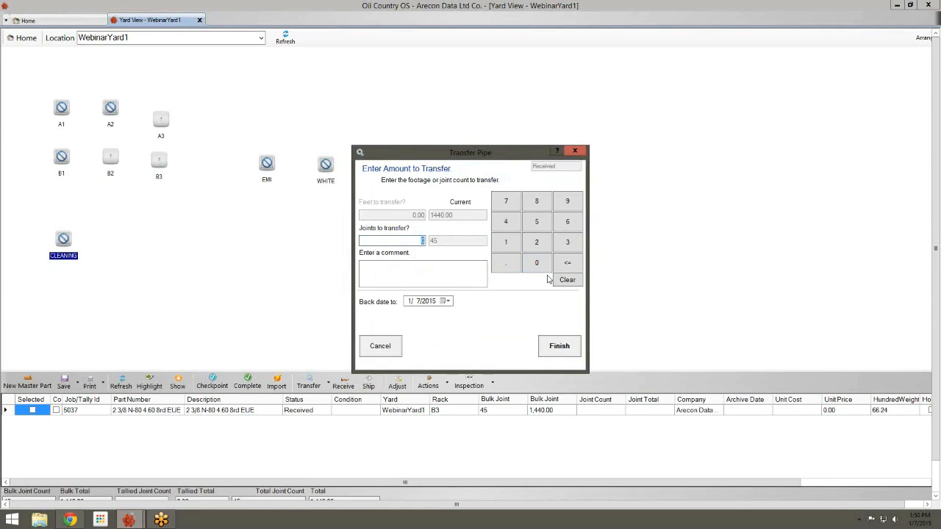
type("15")
left_click(552, 340)
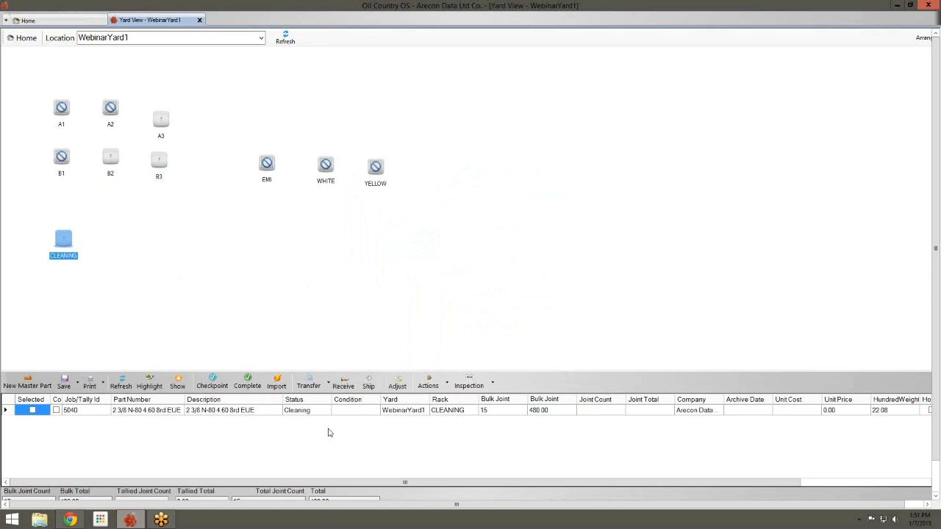
left_click(308, 411)
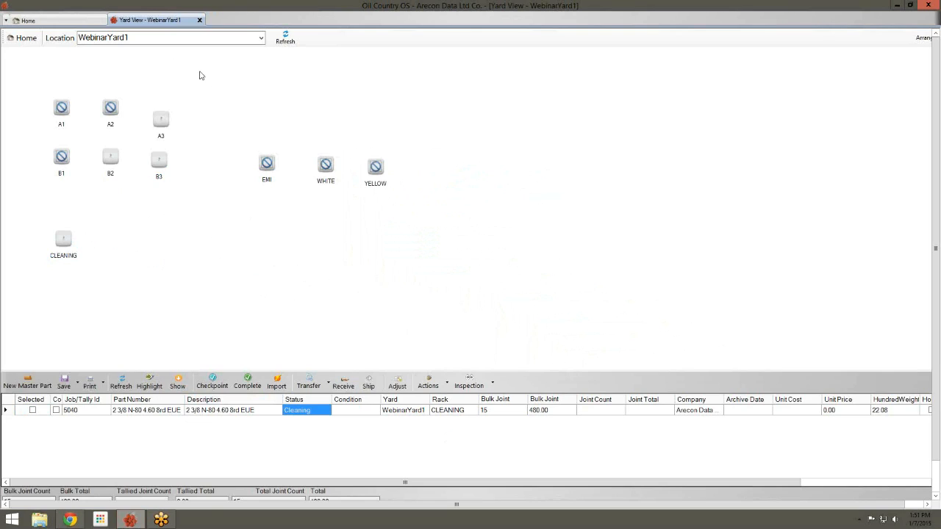
In arrangement mode, open the WHITE rack's properties from WebinarYard1's rack list
left_click(62, 116)
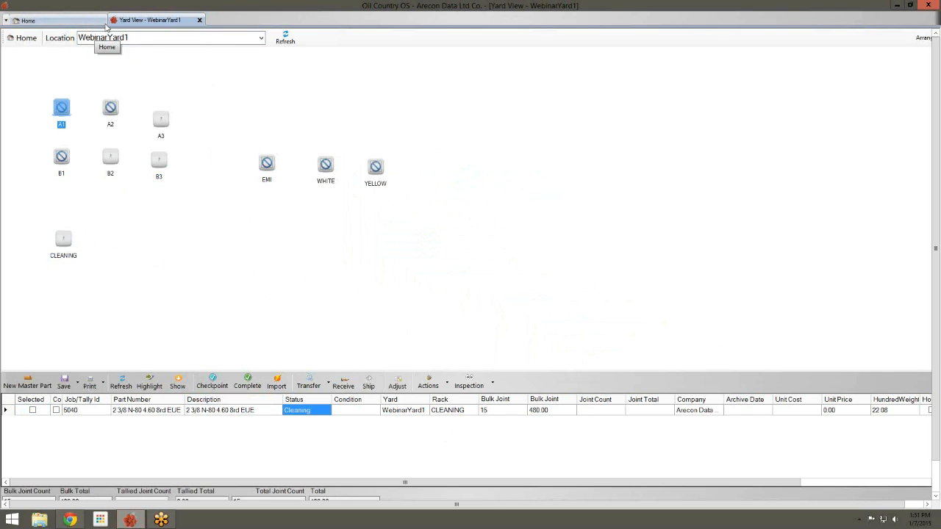
left_click(326, 171)
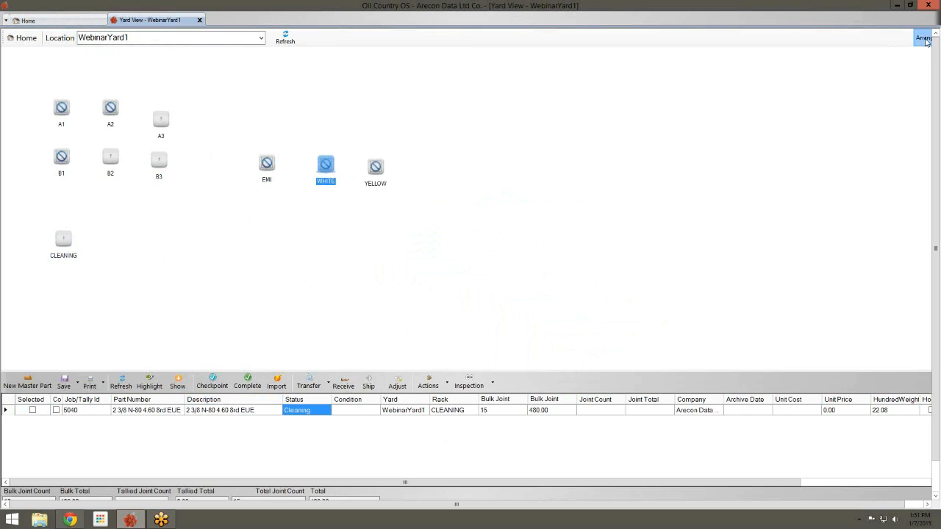
left_click(924, 37)
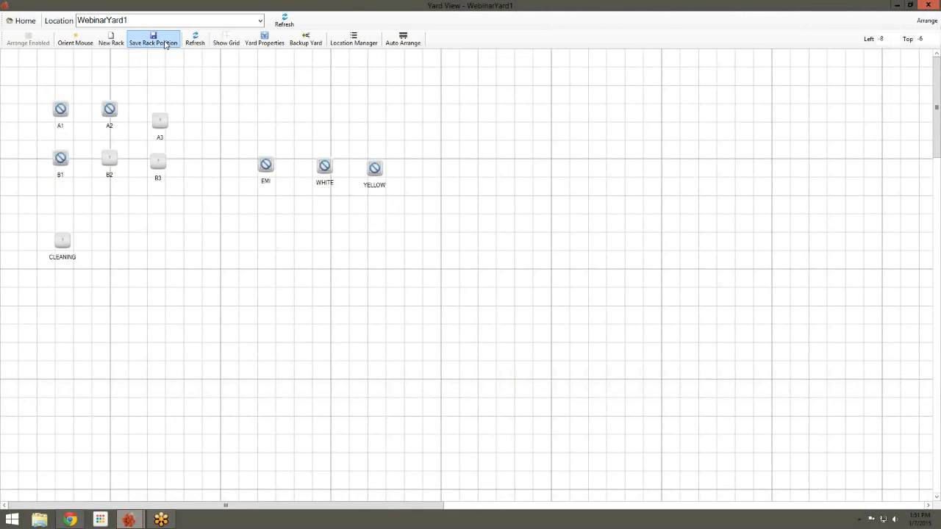
left_click(265, 38)
left_click_drag(259, 22, 669, 81)
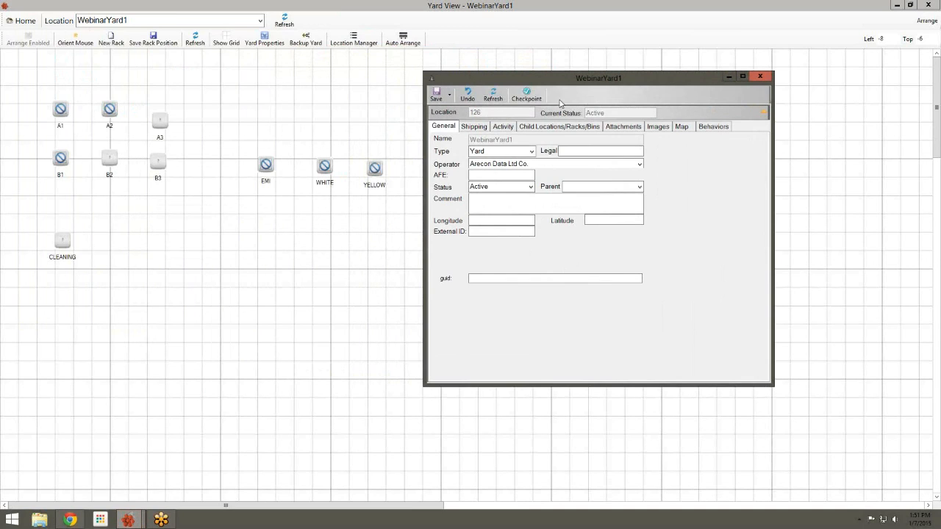
left_click(537, 127)
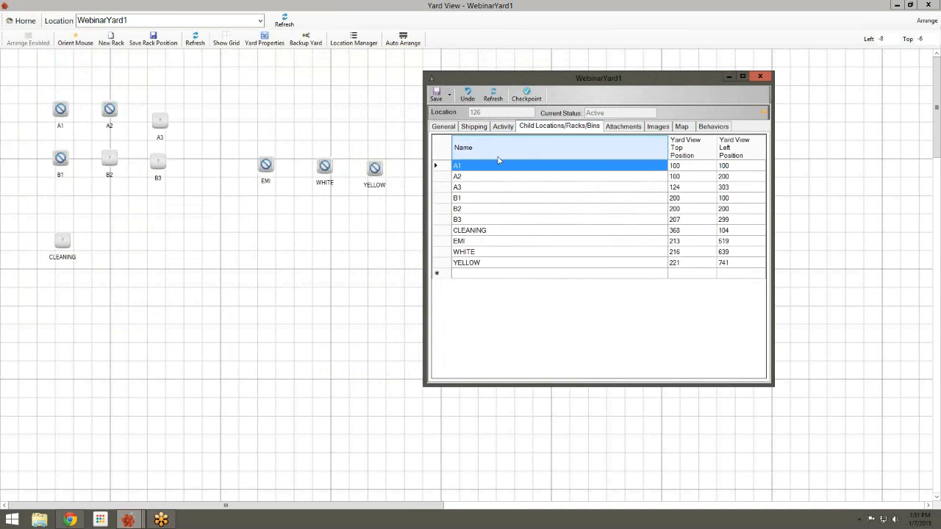
double_click(468, 252)
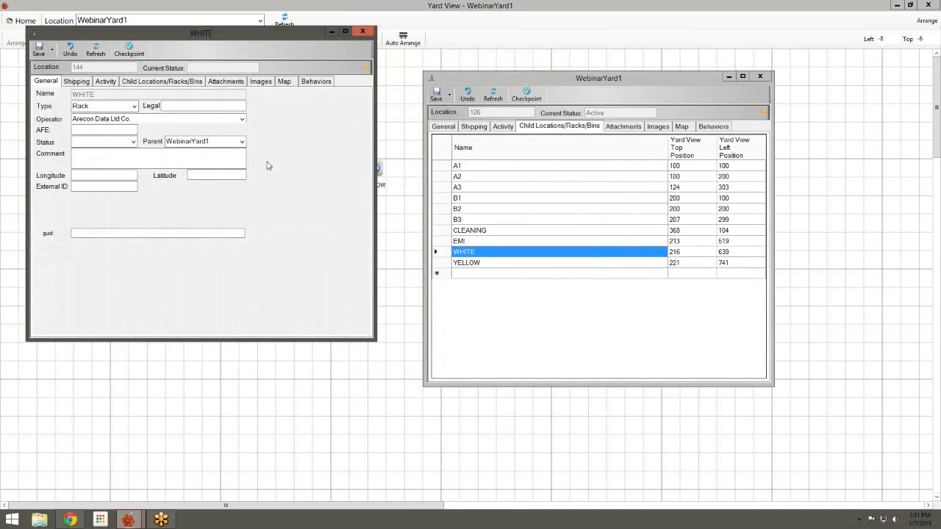
Add a Change Color move behaviour set to White on WHITE, save, and close it
left_click(329, 87)
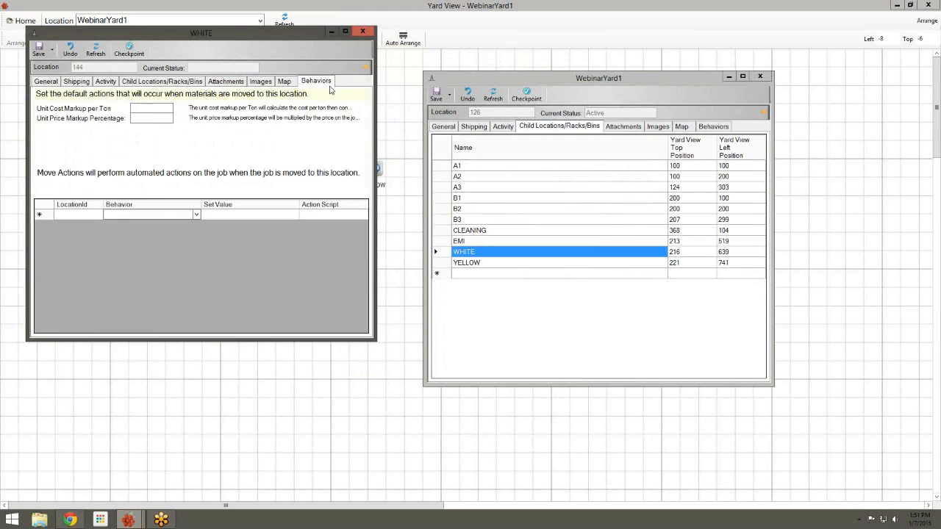
left_click(197, 214)
left_click(197, 215)
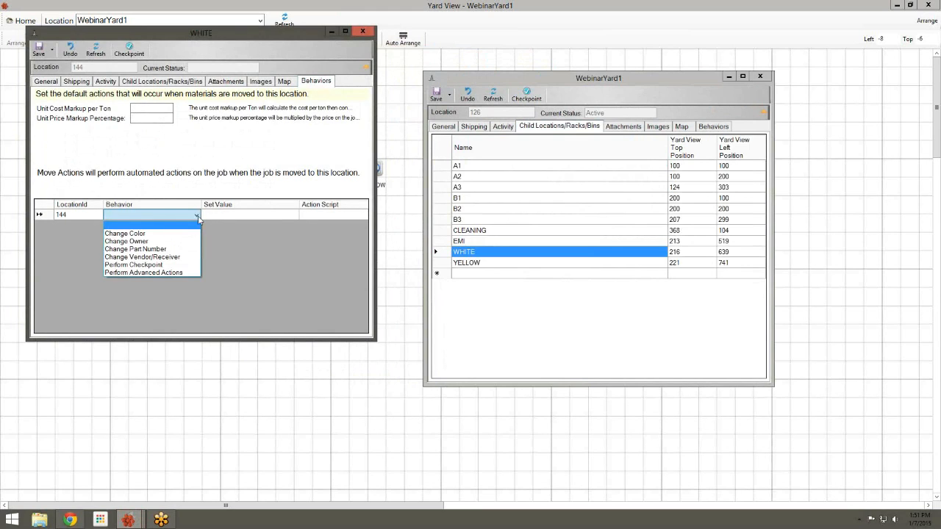
left_click(190, 223)
left_click(213, 218)
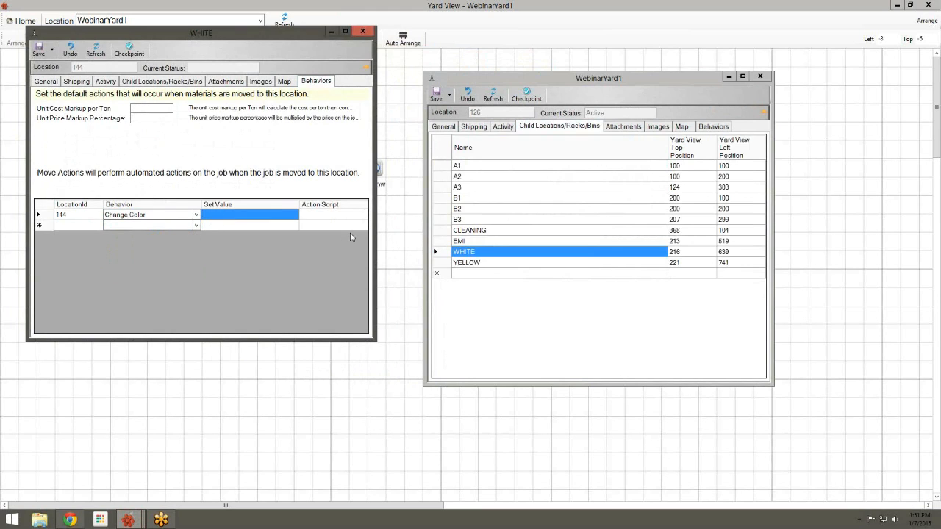
type("EW")
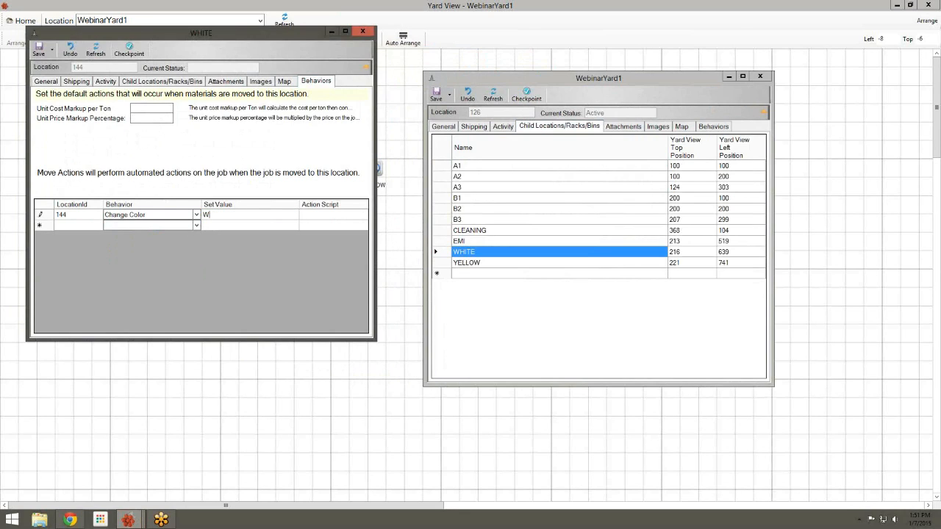
key("Return")
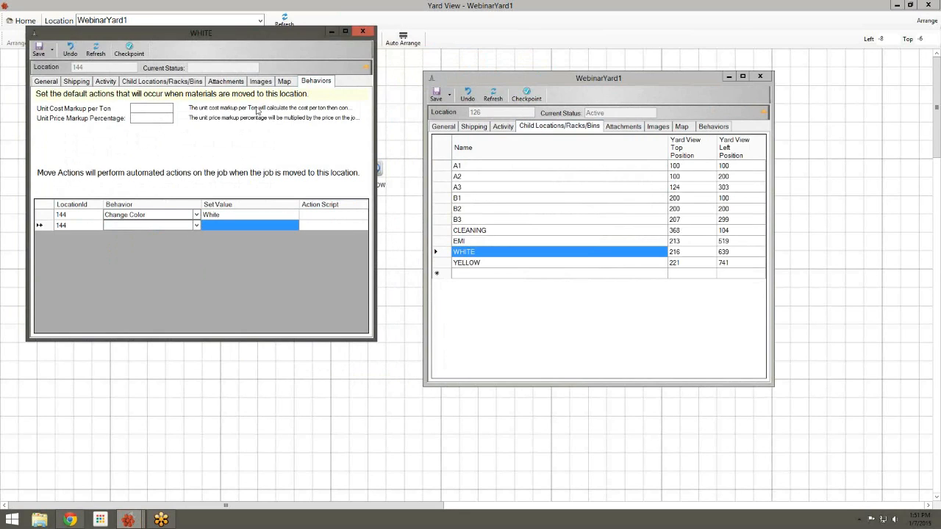
left_click(38, 49)
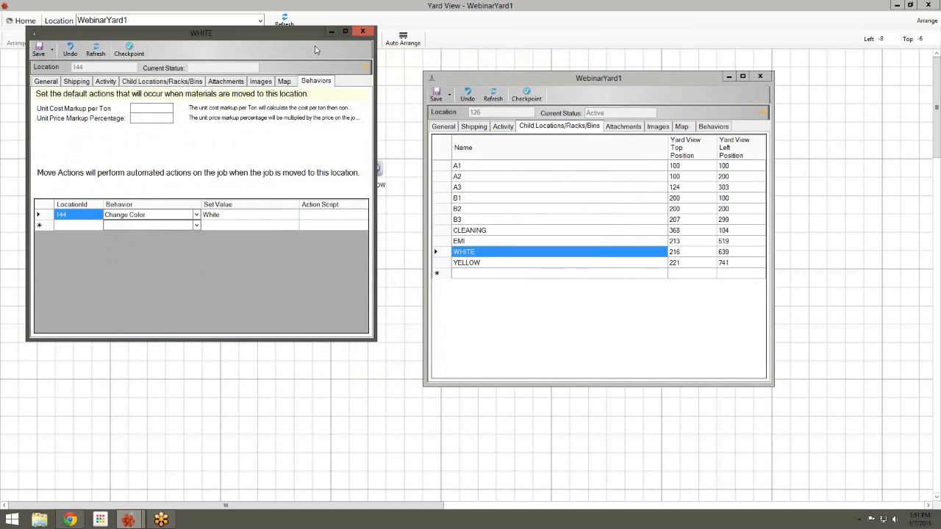
left_click(363, 31)
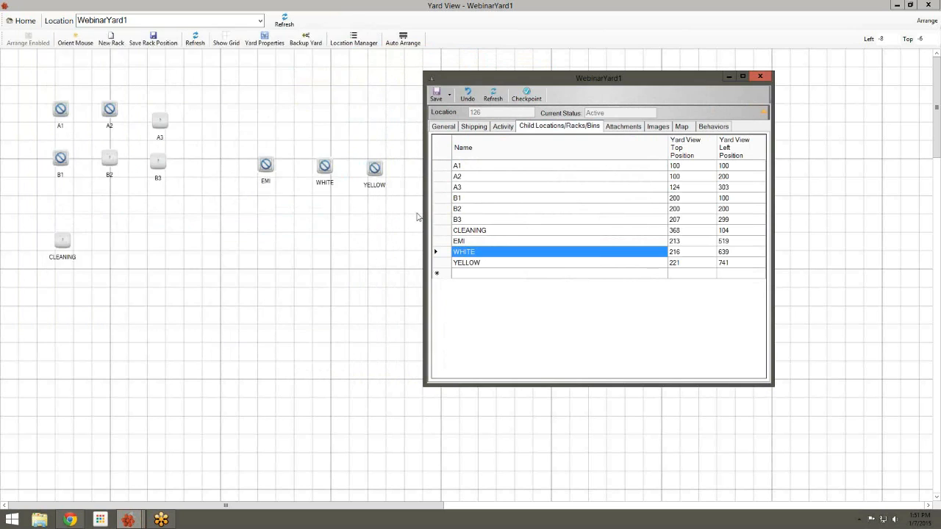
Give the YELLOW rack a Change Color move action with value Yellow, save, and close its details
double_click(463, 263)
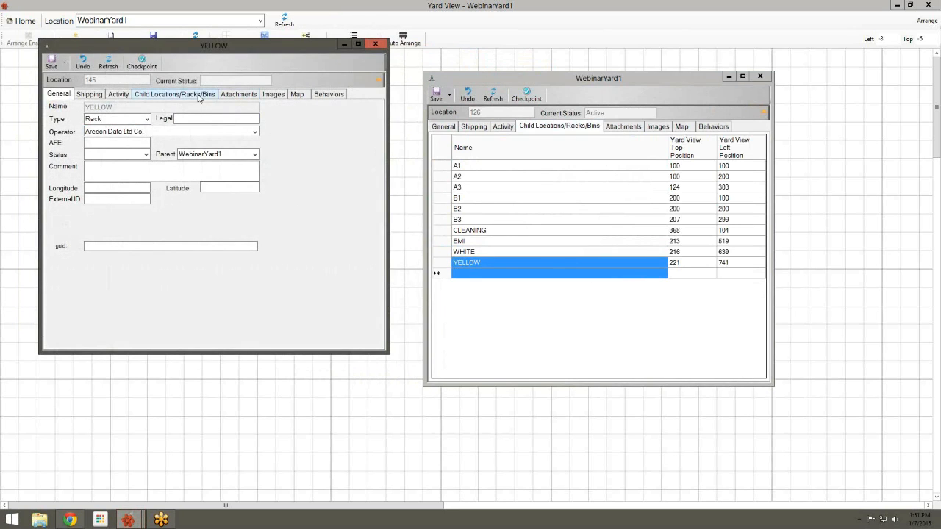
left_click(198, 95)
left_click(320, 98)
left_click(208, 227)
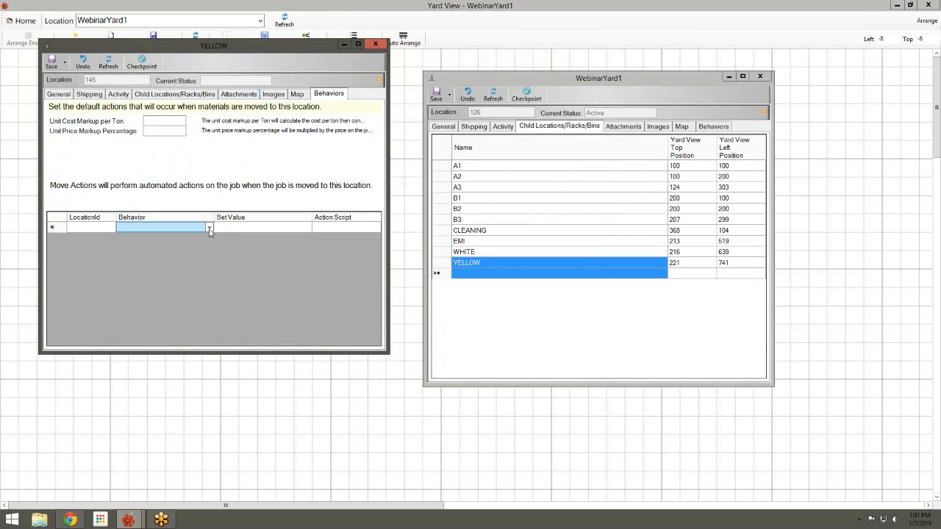
left_click(209, 229)
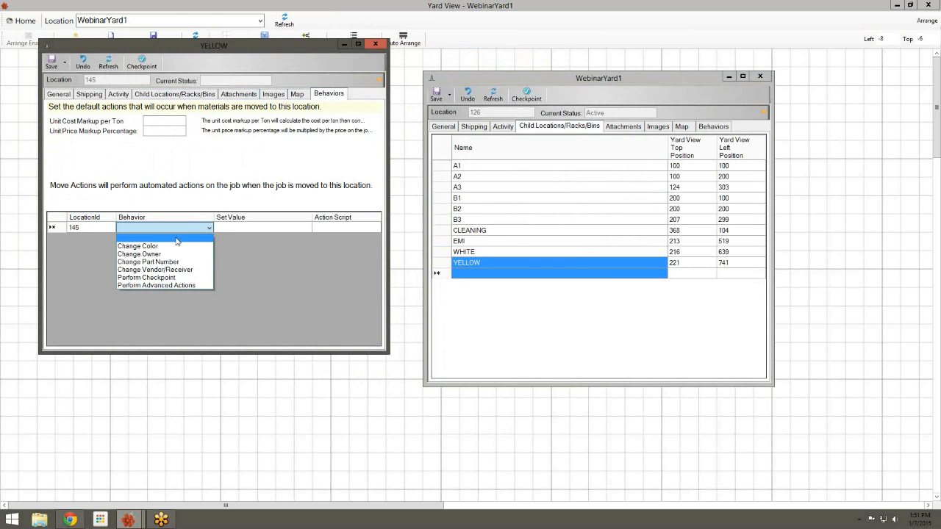
left_click(176, 240)
left_click(245, 227)
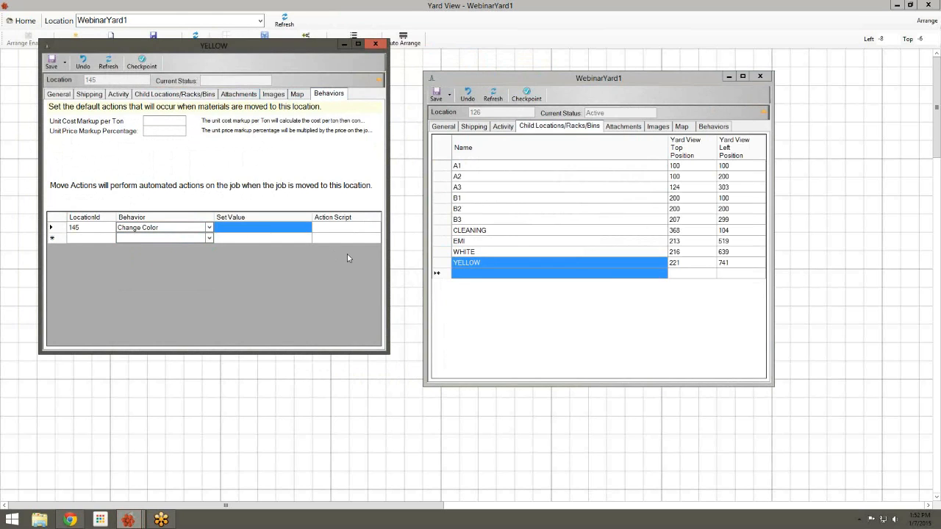
type("Yellow")
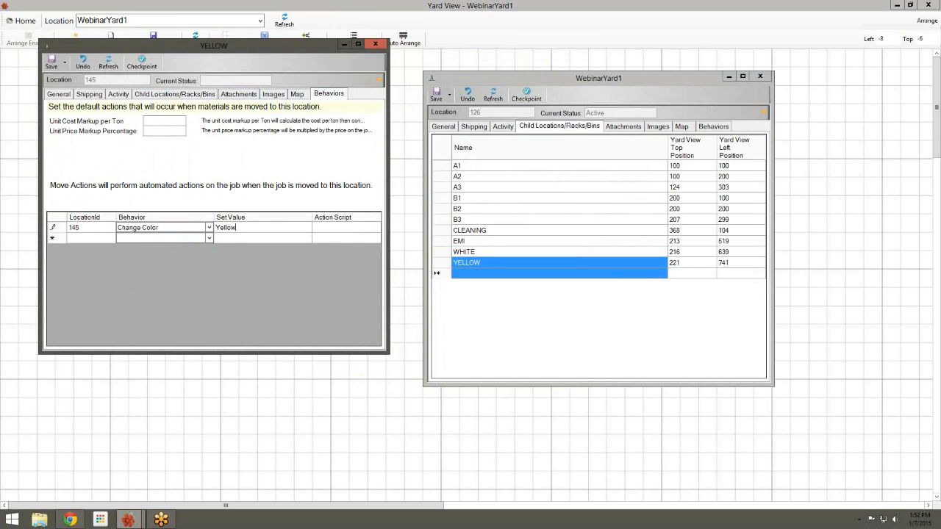
key("Return")
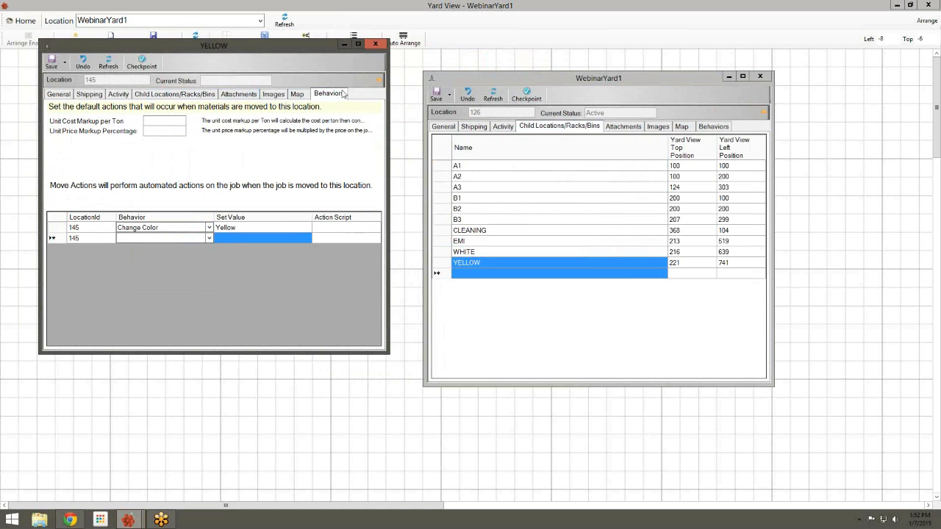
left_click(62, 63)
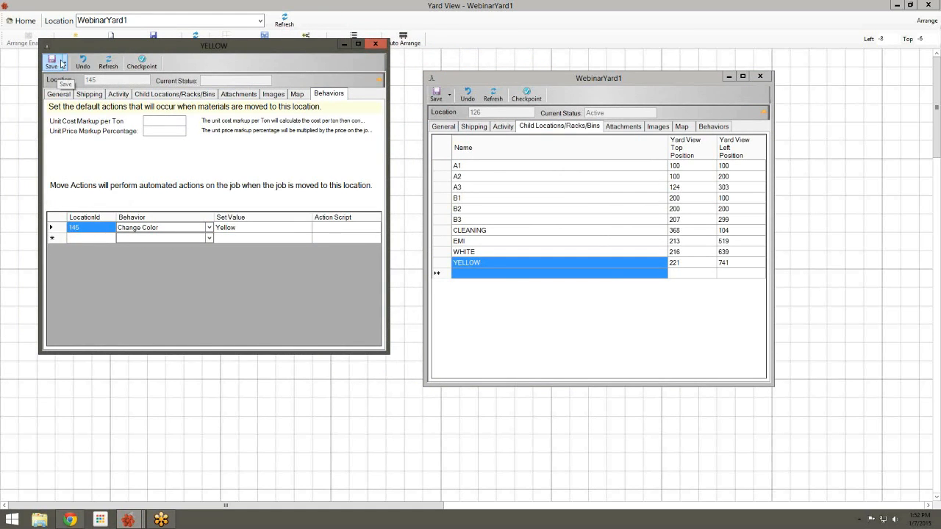
left_click(376, 44)
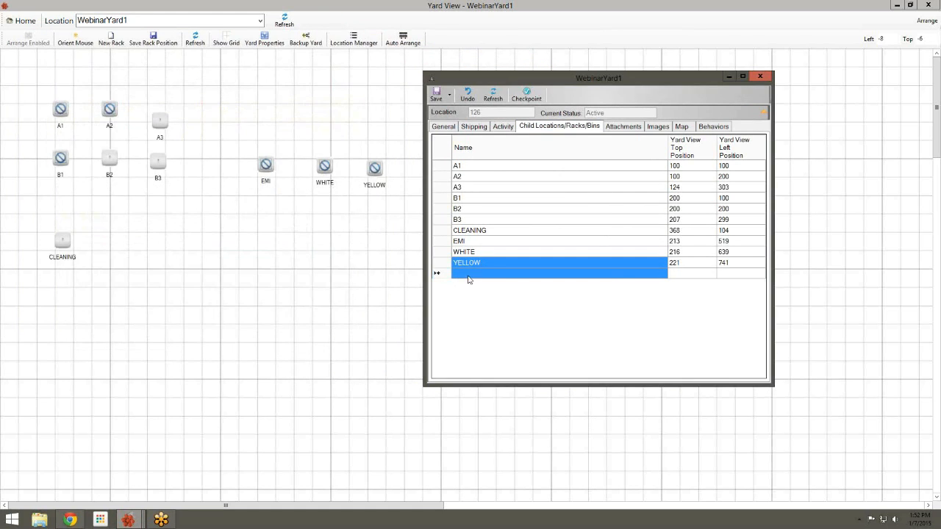
Add a child location named Junk with Top 300 and Left 300 to WebinarYard1
left_click(469, 276)
type("Ju")
key("Tab")
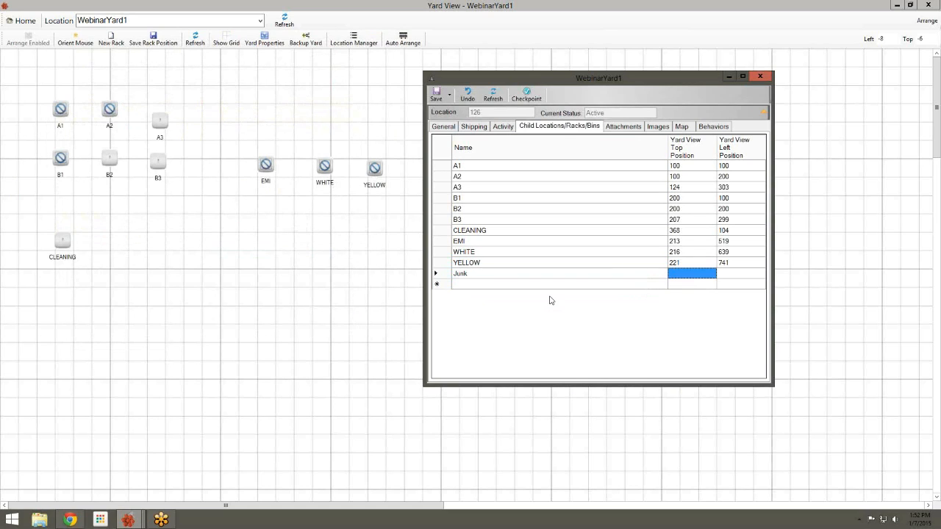
type("300")
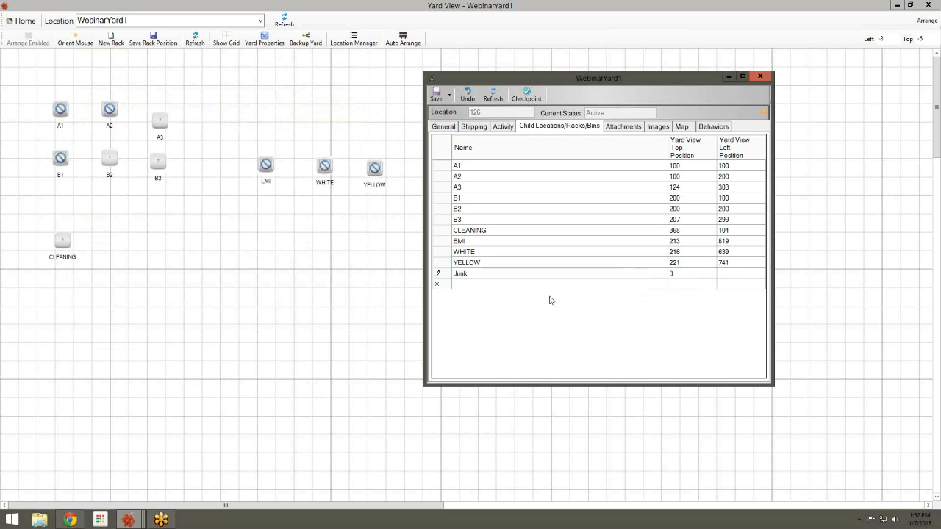
key("Tab")
type("3")
key("Return")
key("shift+Tab")
key("shift+Tab")
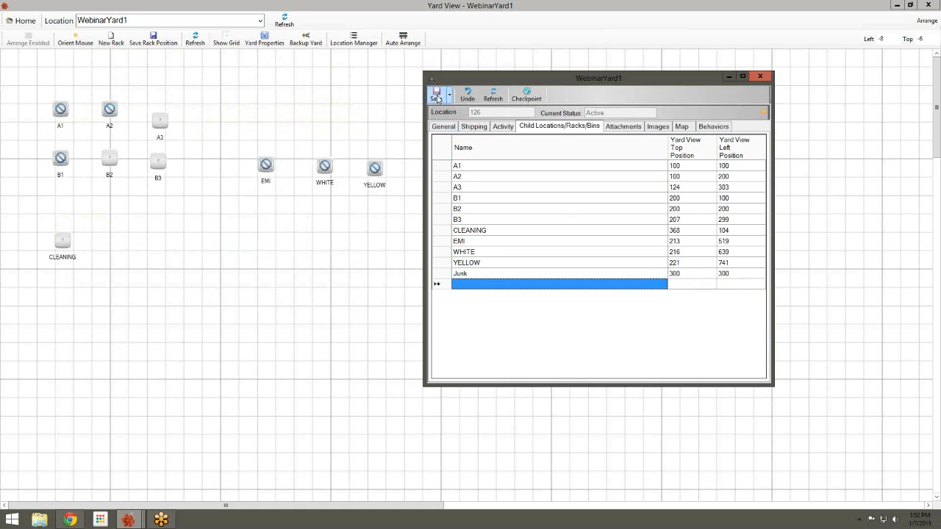
key("Up")
Try a Change Part Number move action on Junk, then discard it and close Junk's details
double_click(475, 278)
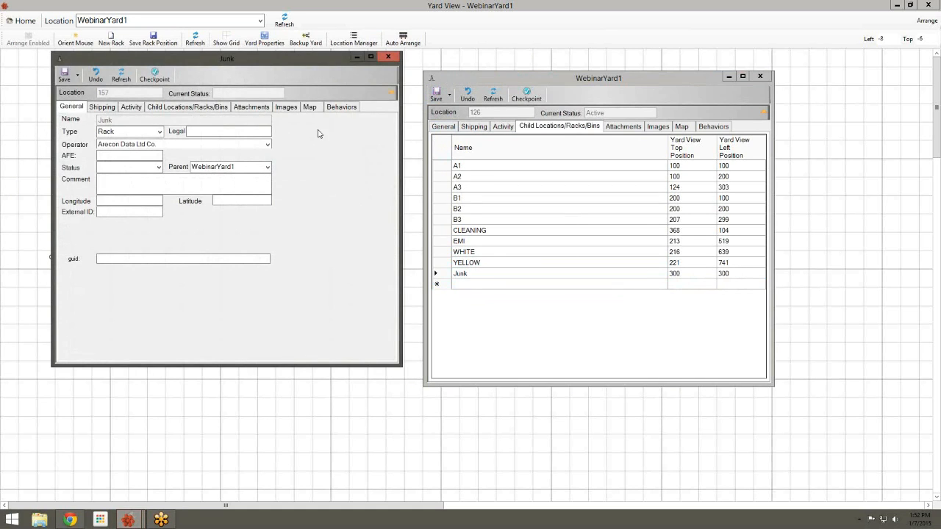
left_click(342, 107)
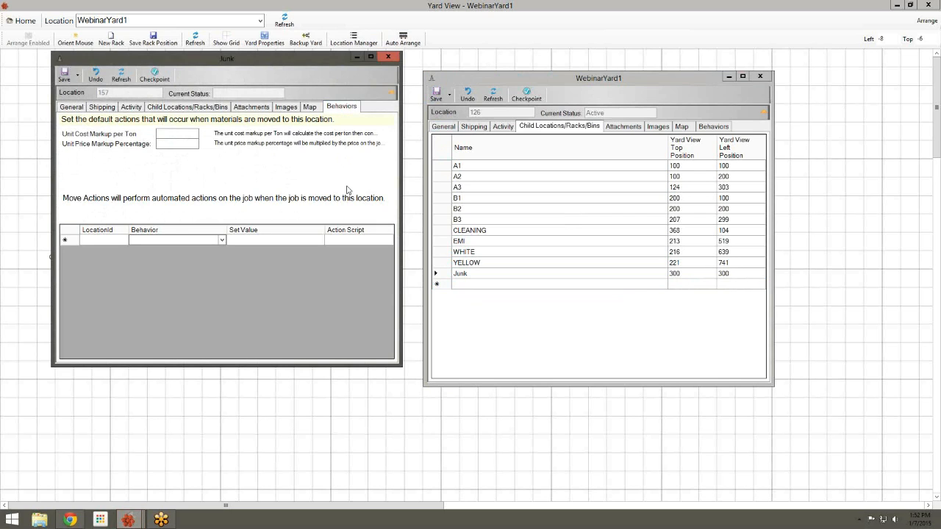
left_click(222, 241)
left_click(222, 241)
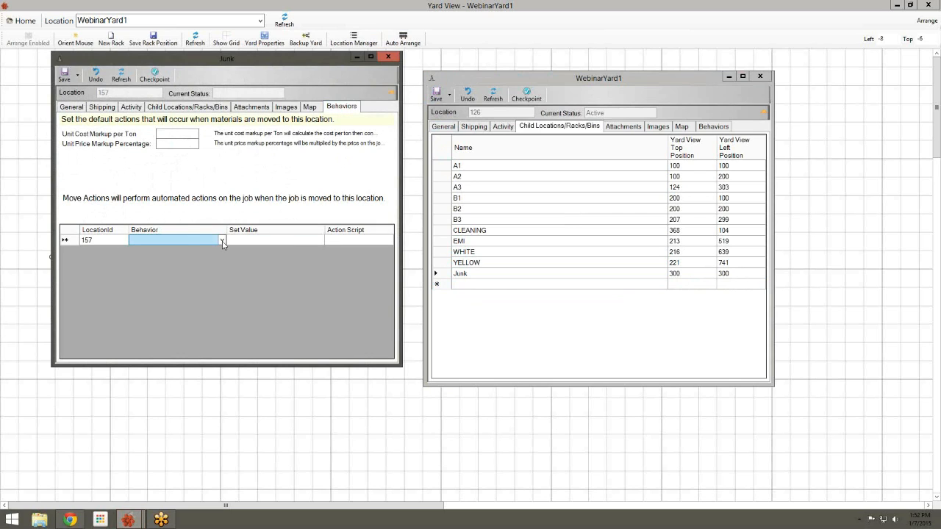
left_click(222, 241)
left_click(217, 276)
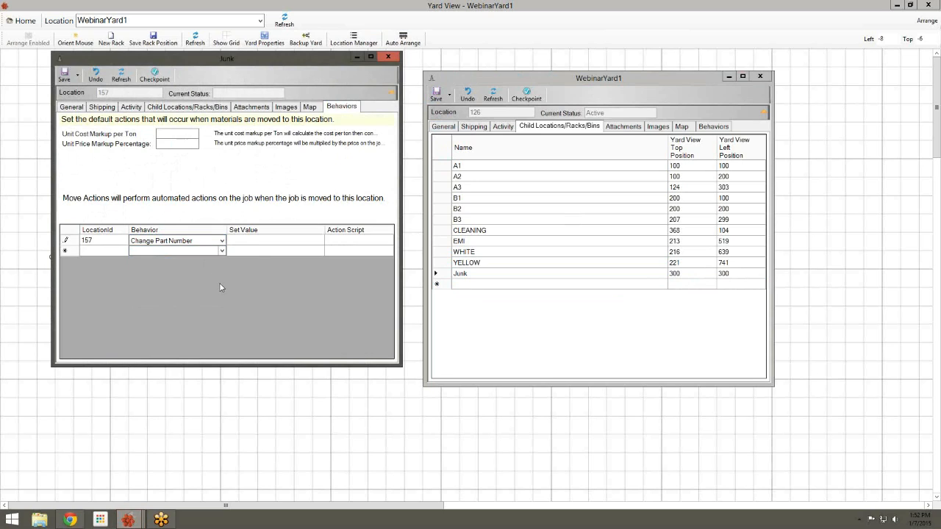
left_click(255, 244)
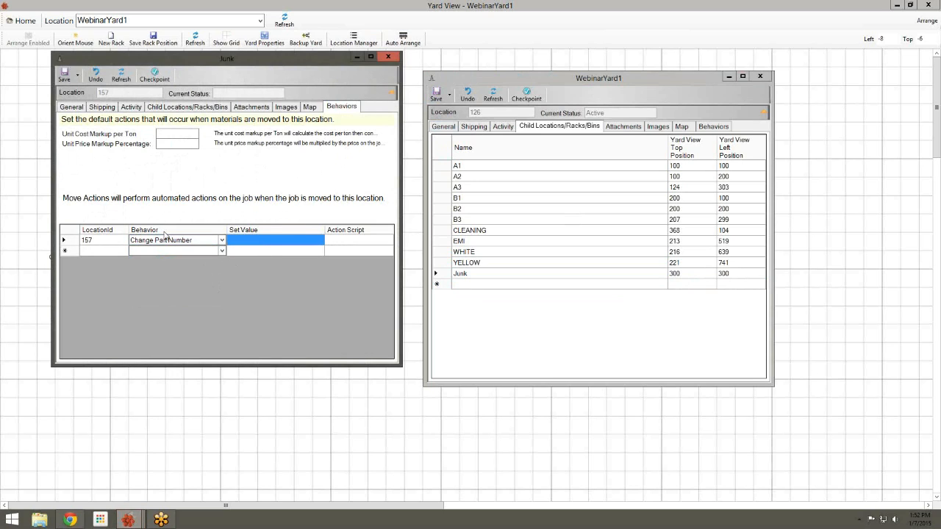
left_click(165, 240)
left_click(169, 252)
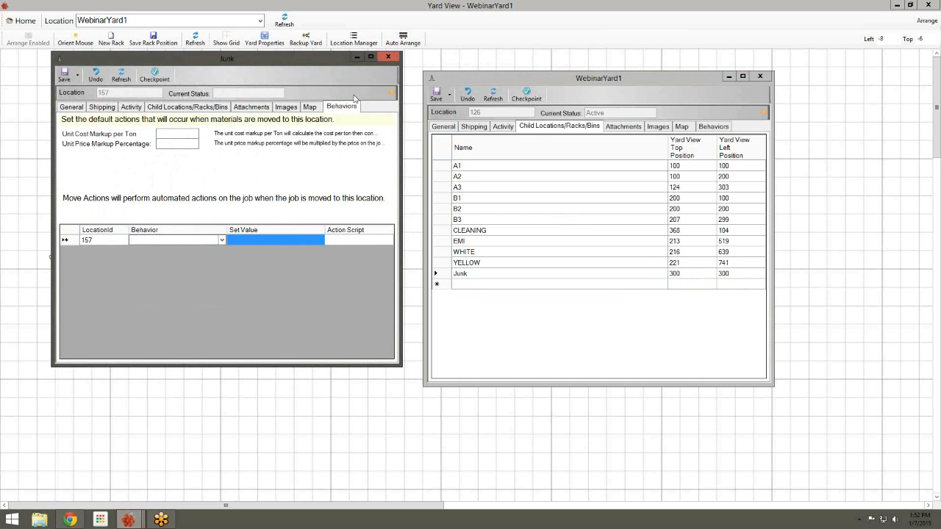
left_click(388, 57)
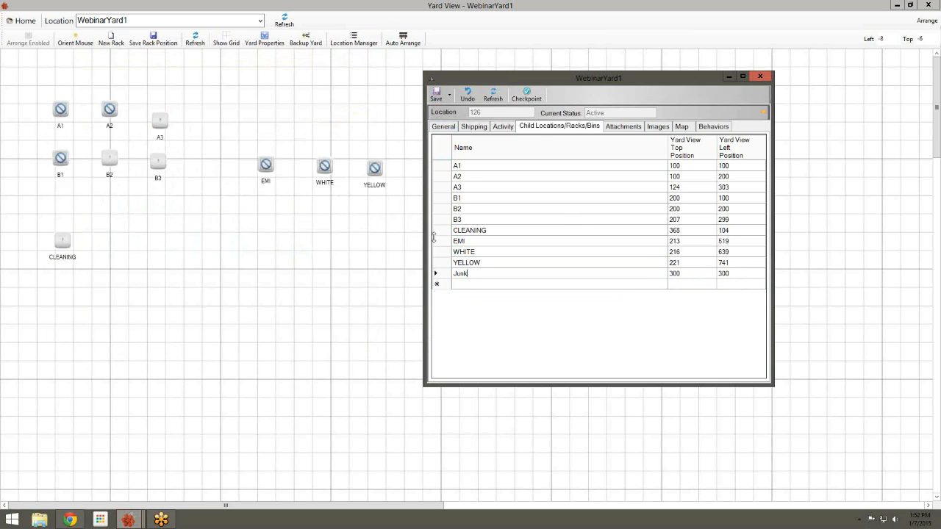
Delete the Junk row from WebinarYard1's child locations and save the yard
left_click(444, 275)
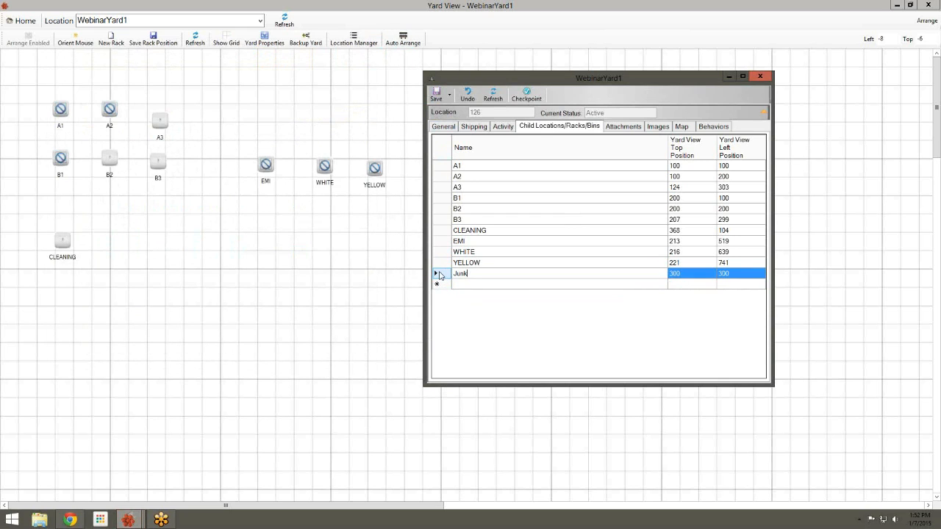
left_click(433, 275)
left_click(678, 275)
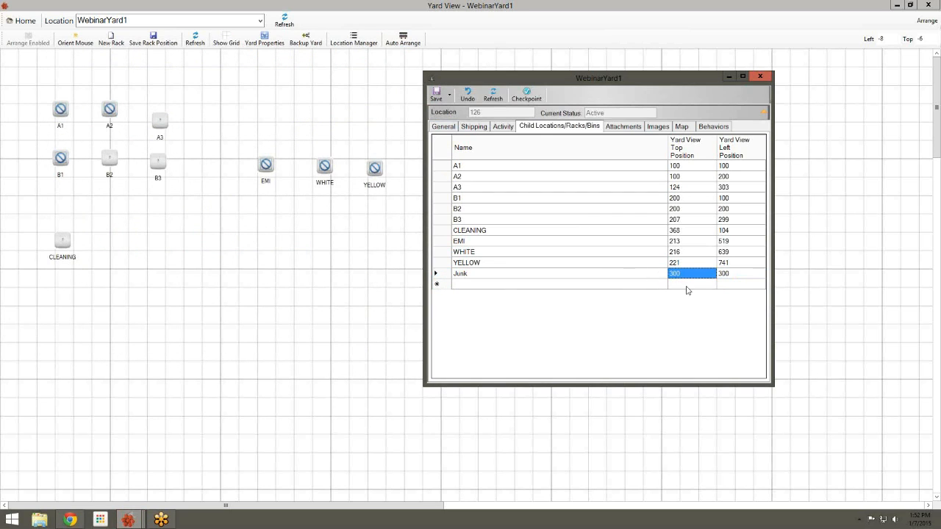
left_click(682, 287)
left_click(434, 273)
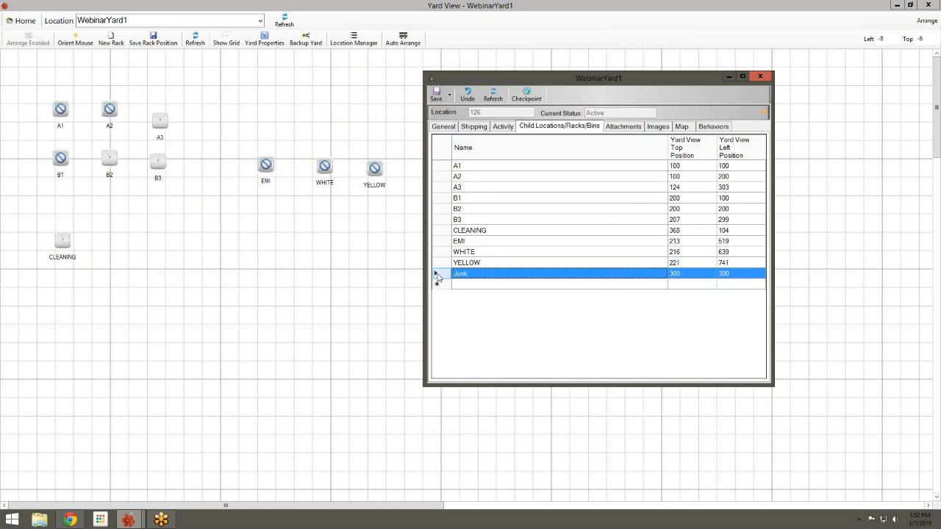
key("Delete")
left_click(436, 94)
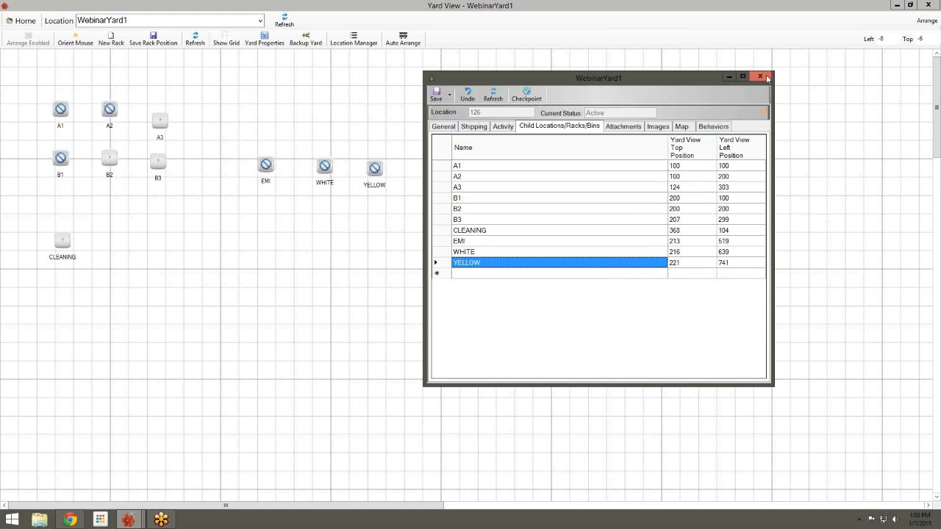
Close the WebinarYard1 details and yard view, then reopen the WebinarYard1 yard view
double_click(460, 5)
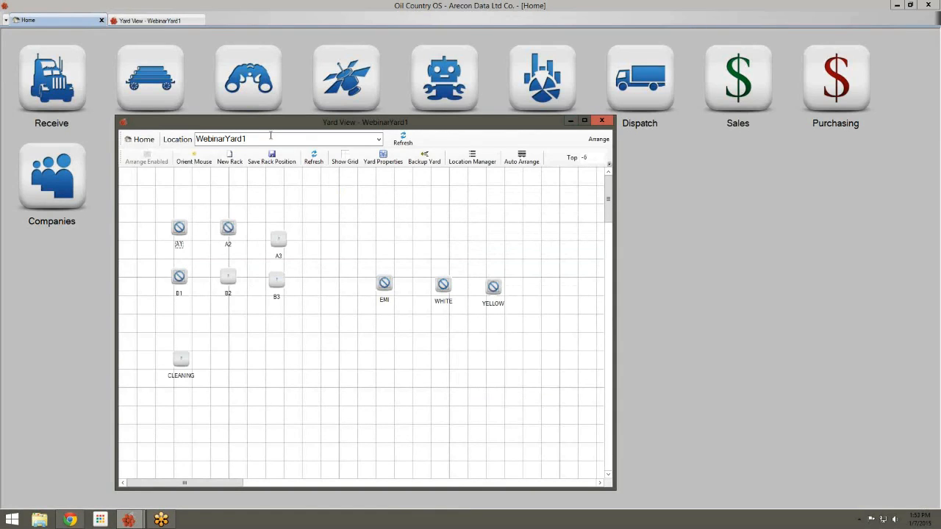
left_click(603, 121)
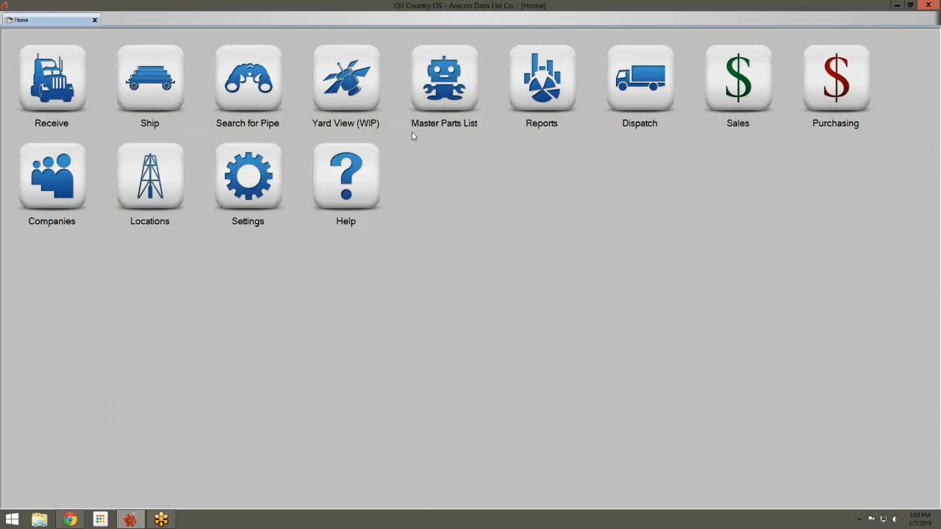
left_click(348, 97)
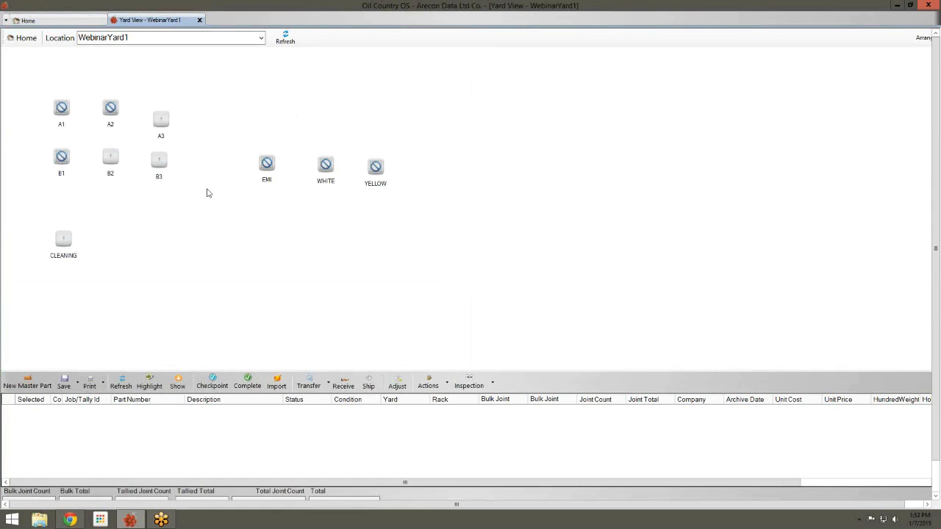
Move the entire A3 pipe job onto the EMI rack
left_click(169, 120)
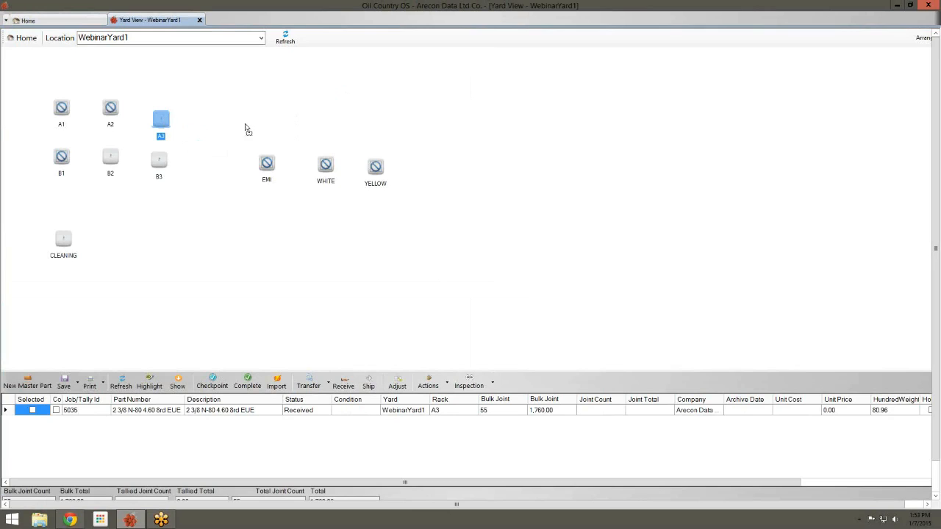
left_click_drag(306, 147, 267, 162)
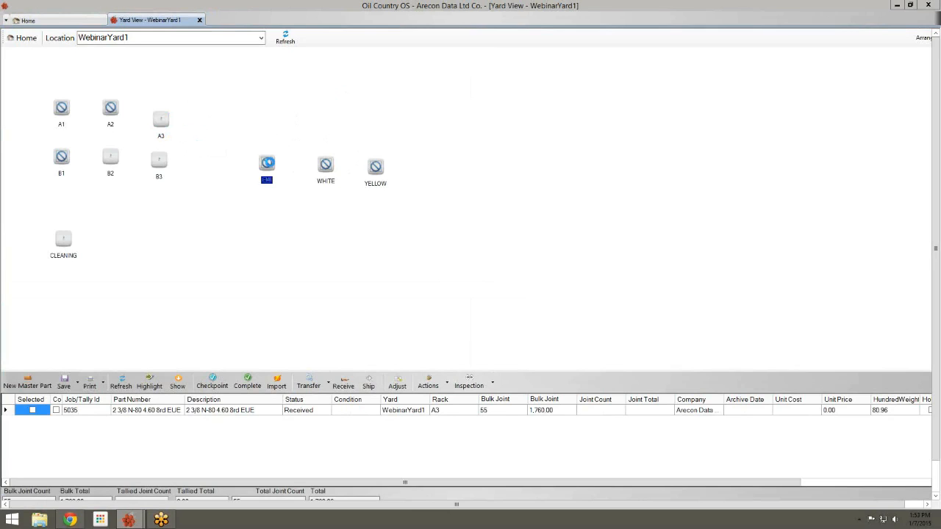
left_click(357, 207)
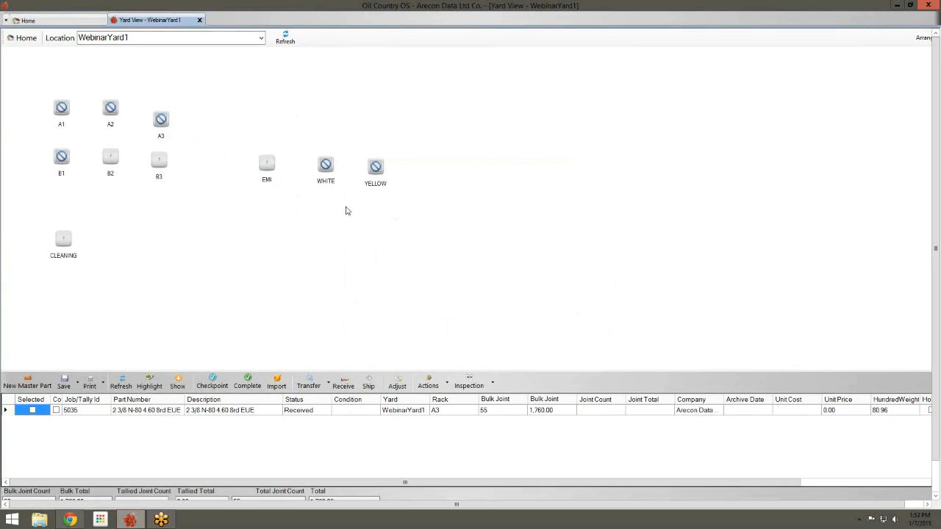
Transfer 10 joints from EMI to the WHITE rack by bulk
left_click_drag(267, 164, 328, 169)
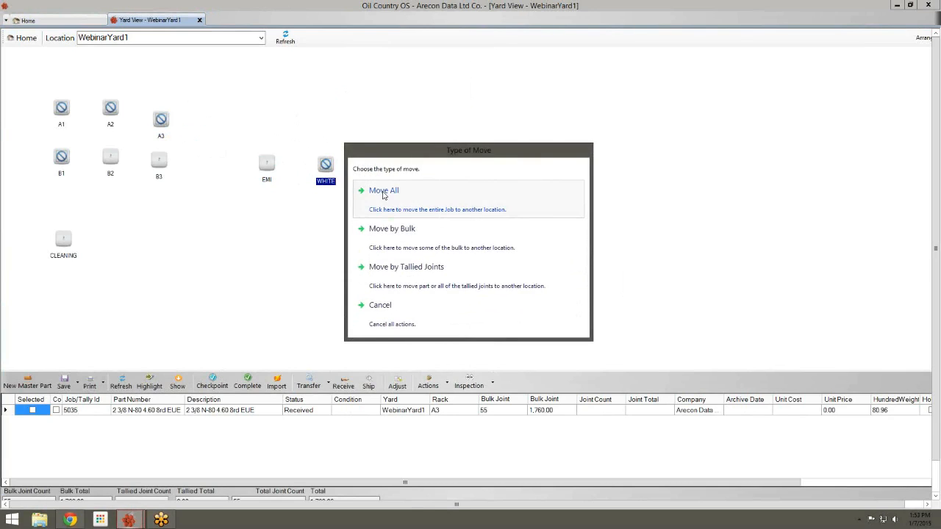
left_click(394, 233)
left_click(394, 234)
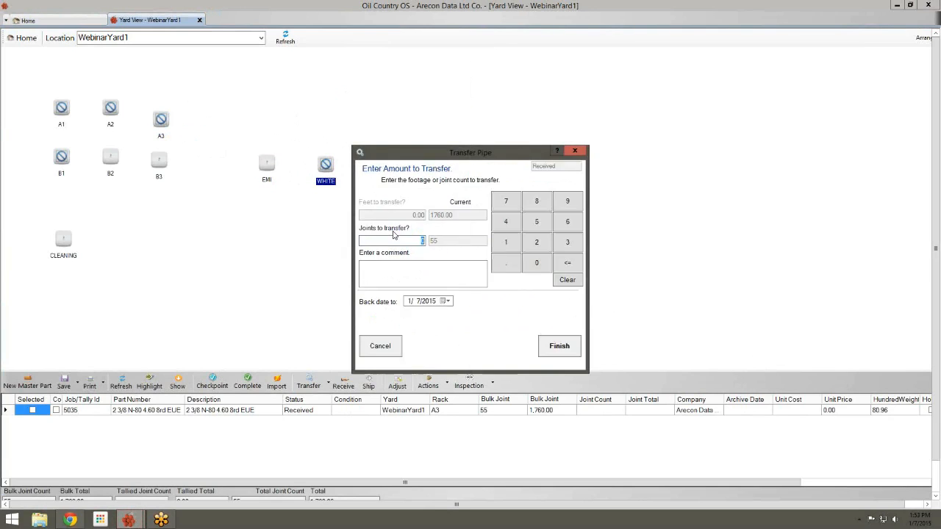
type("10")
left_click(555, 344)
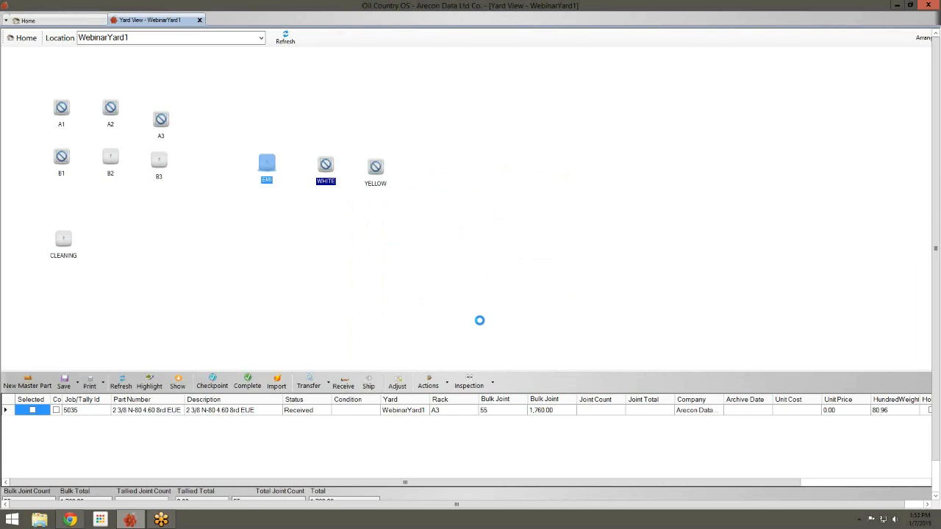
Move all remaining EMI pipe onto YELLOW, then check the WHITE and YELLOW racks
left_click_drag(267, 163, 375, 167)
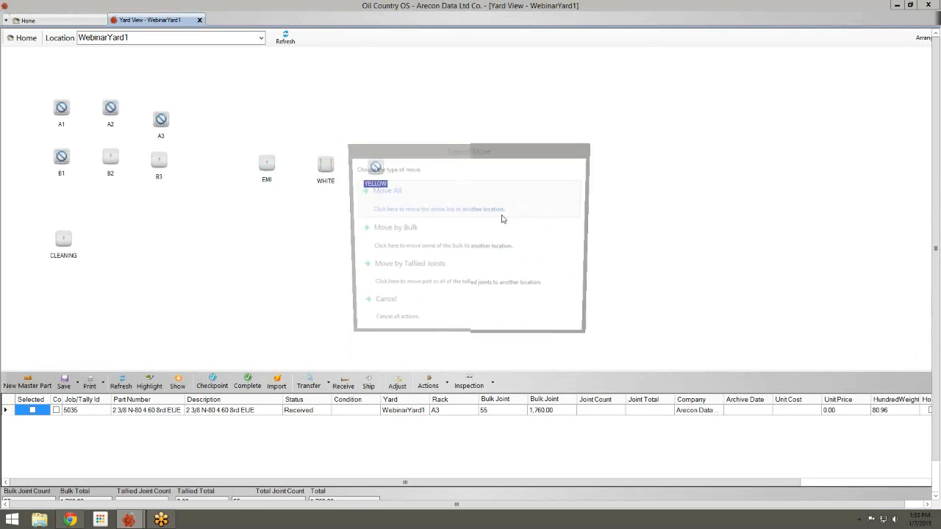
left_click(500, 244)
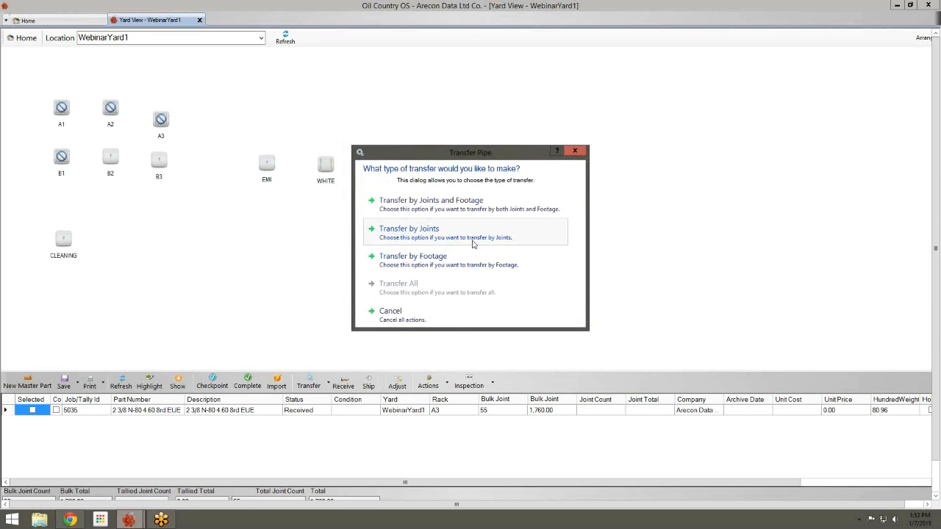
left_click(472, 244)
left_click(390, 350)
left_click_drag(267, 163, 375, 166)
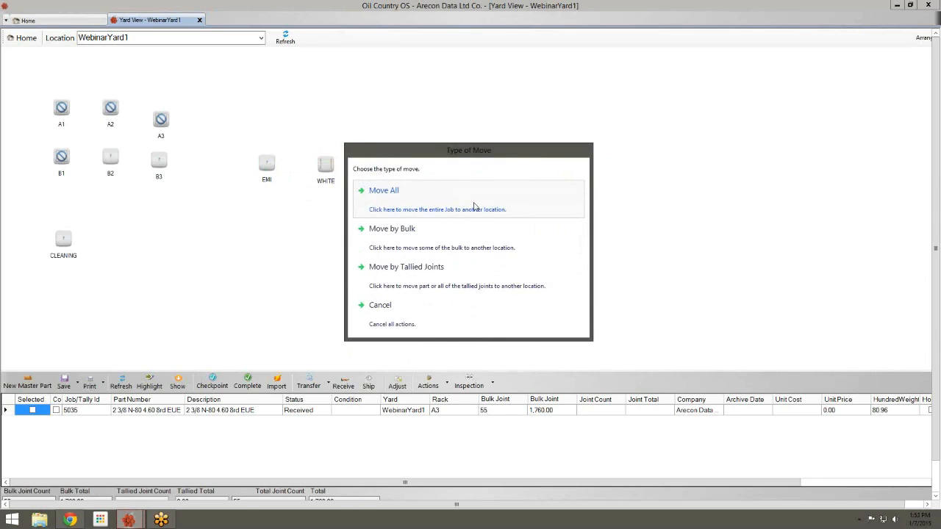
left_click(474, 206)
left_click(326, 177)
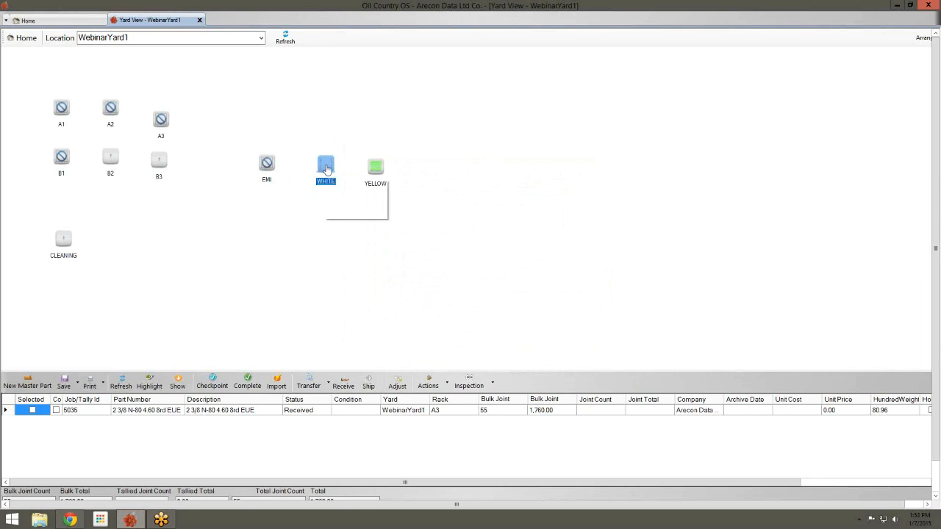
left_click(376, 183)
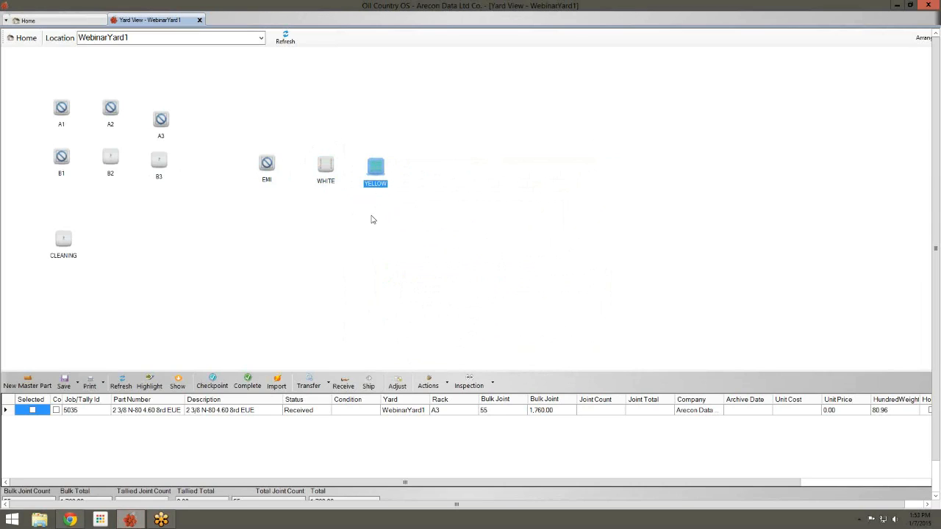
left_click(333, 182)
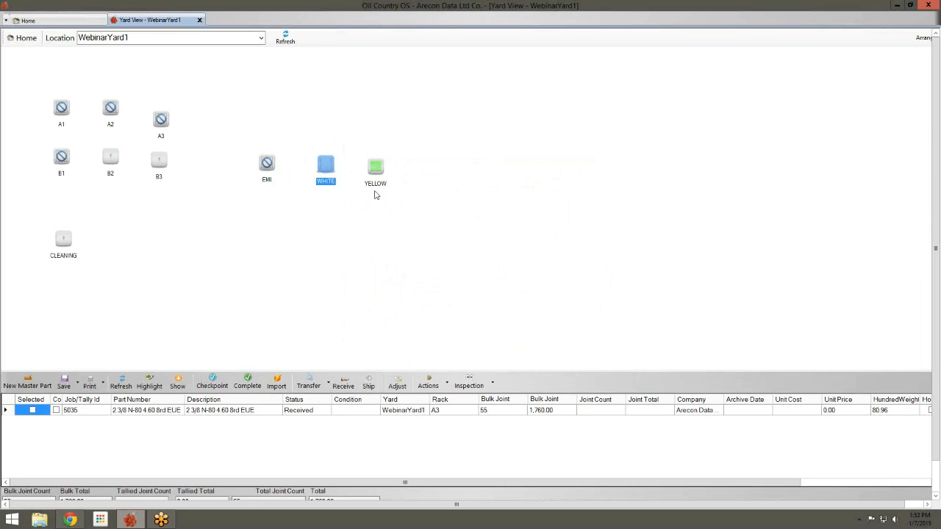
left_click(375, 184)
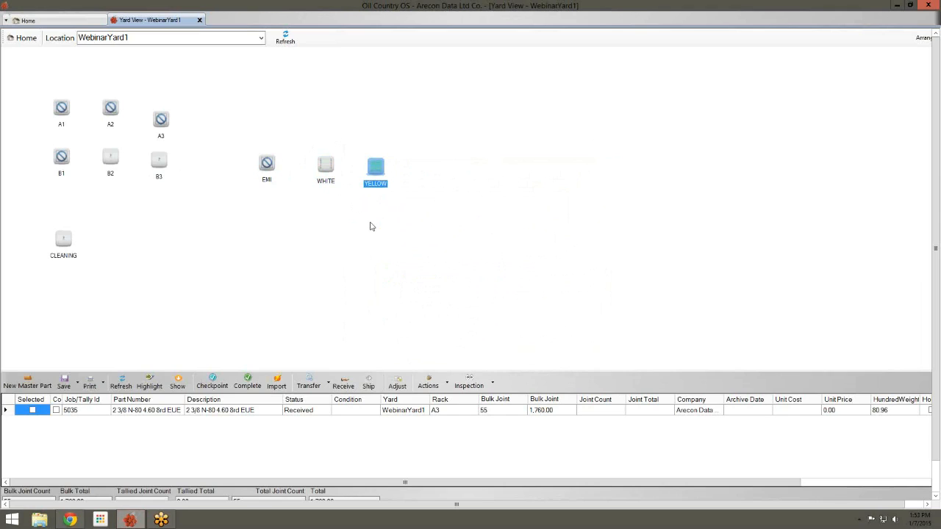
left_click(332, 161)
Move all WHITE pipe to A1 and all YELLOW pipe to B1, then check both racks
left_click(62, 109)
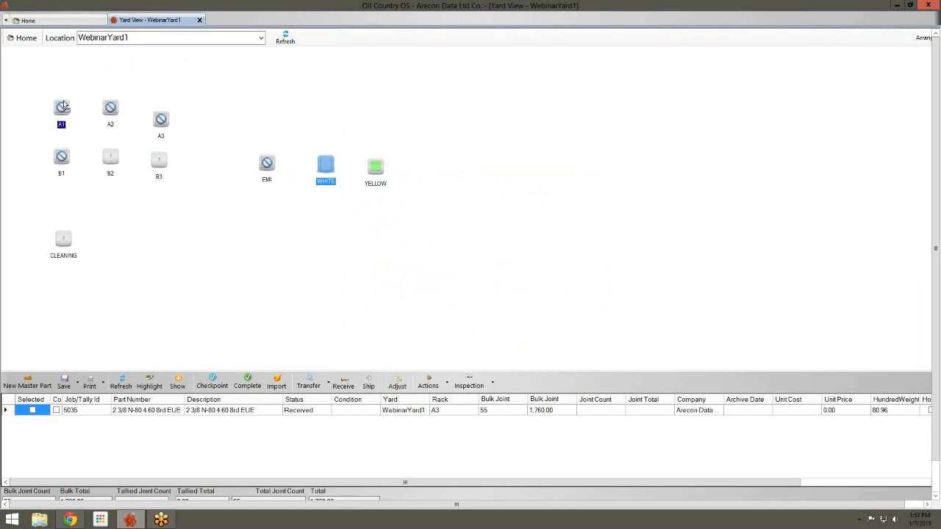
left_click(420, 195)
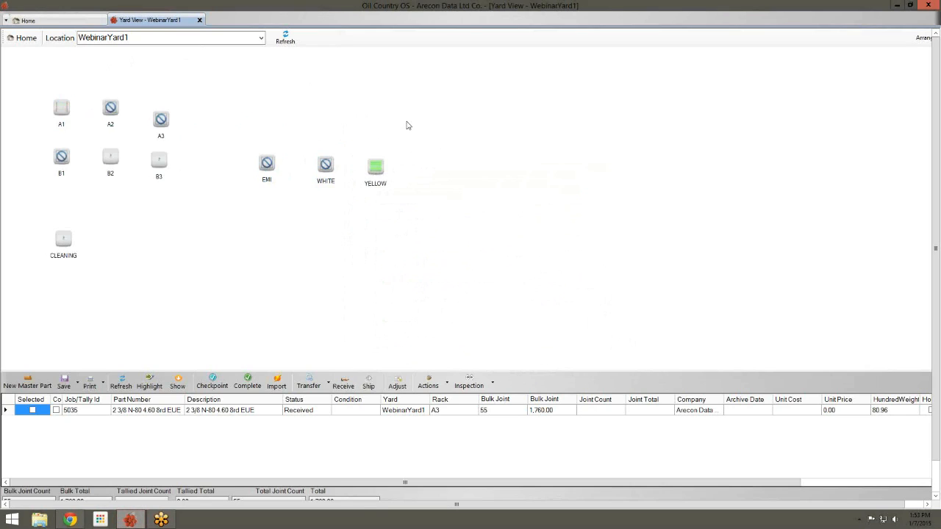
left_click_drag(375, 166, 63, 166)
left_click(412, 209)
left_click(380, 171)
left_click(326, 166)
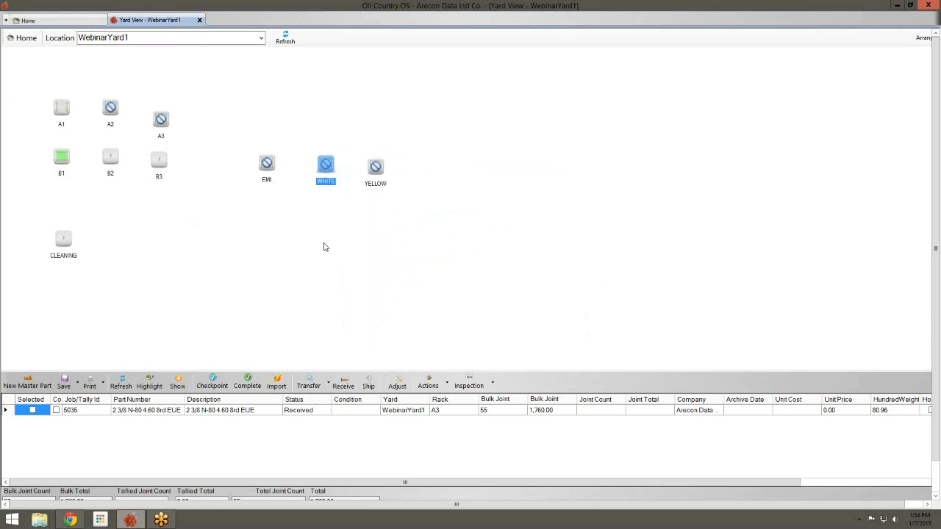
Create a new rack named Junk whose Change Part Number behaviour sets Junk 2/38
right_click(204, 217)
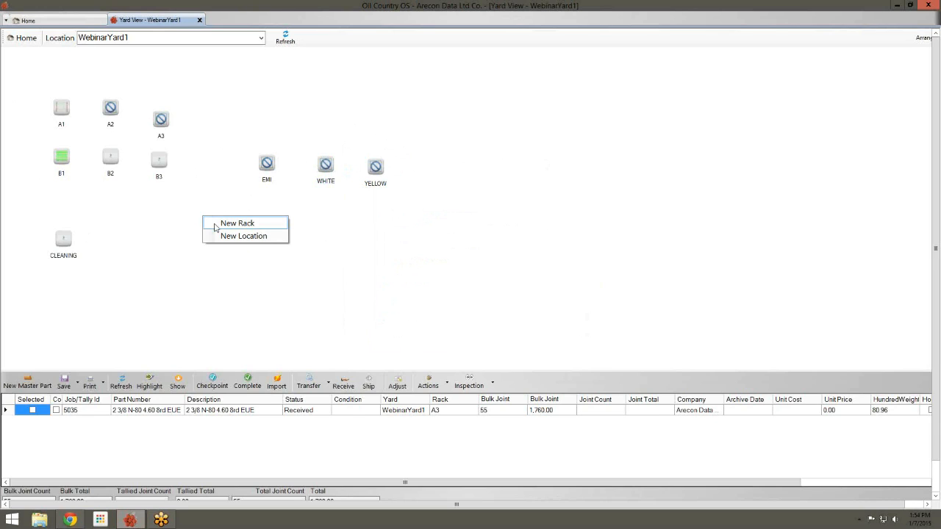
left_click(234, 224)
left_click_drag(195, 76, 317, 185)
type("Junks")
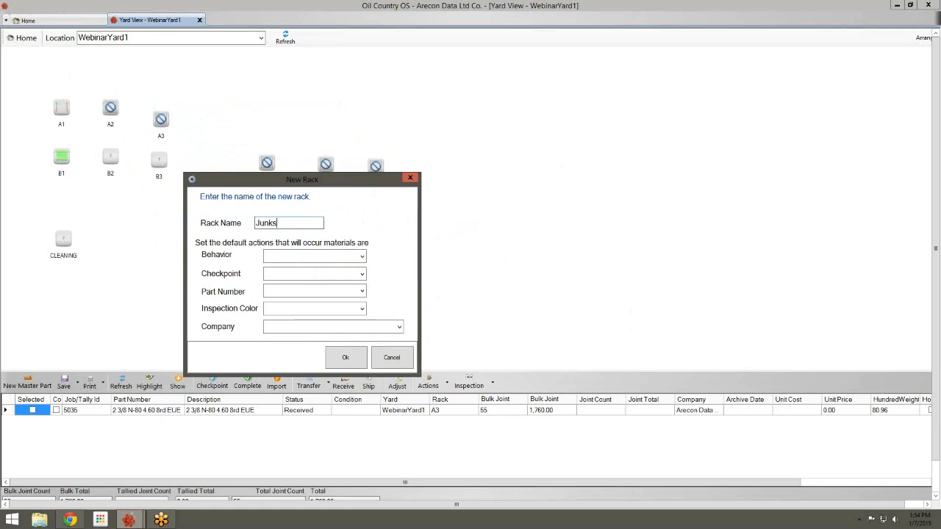
key("BackSpace")
left_click(361, 257)
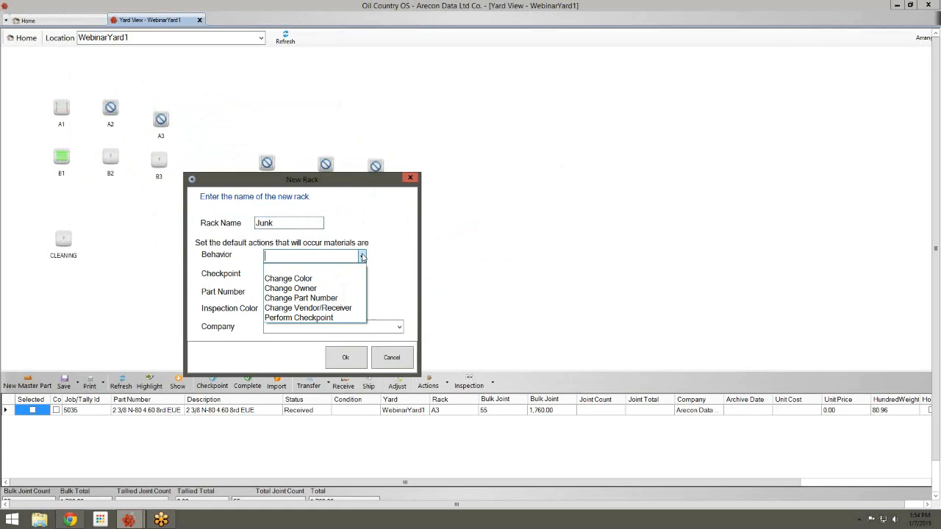
left_click(344, 298)
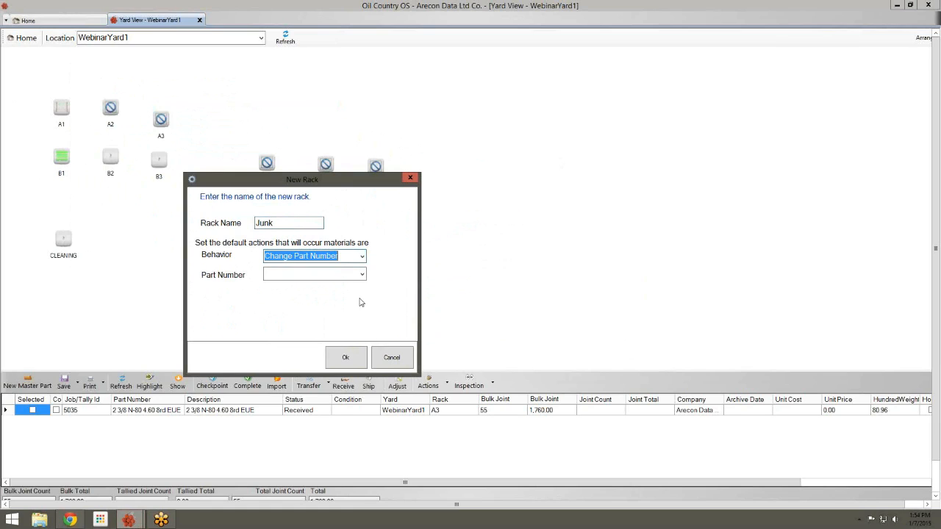
left_click(362, 275)
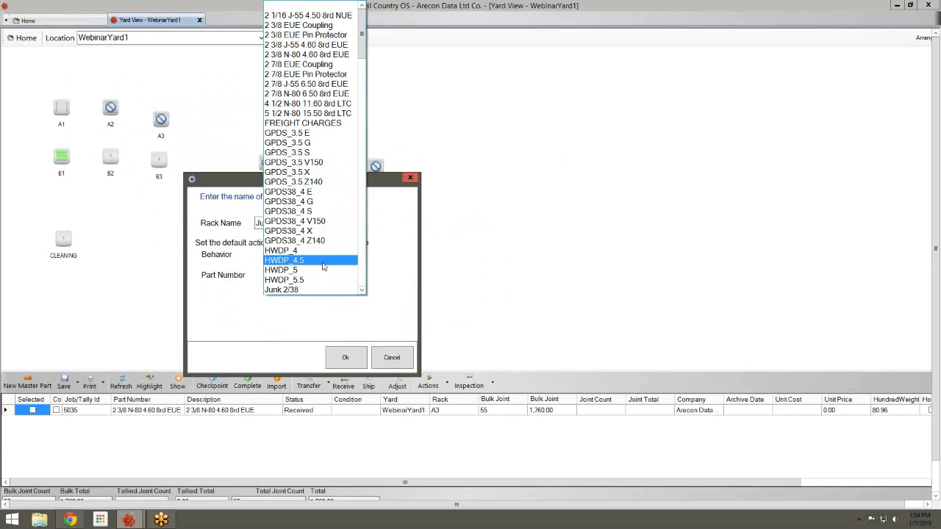
left_click(297, 290)
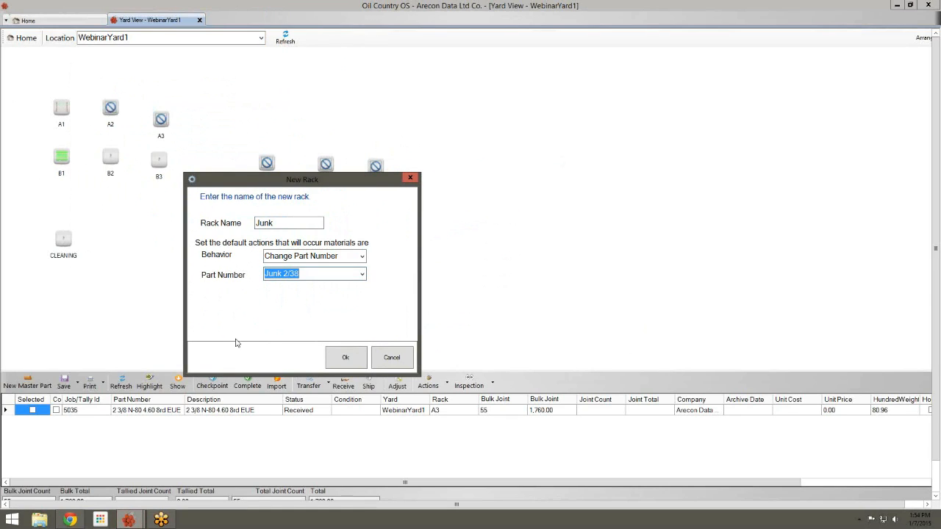
left_click(360, 364)
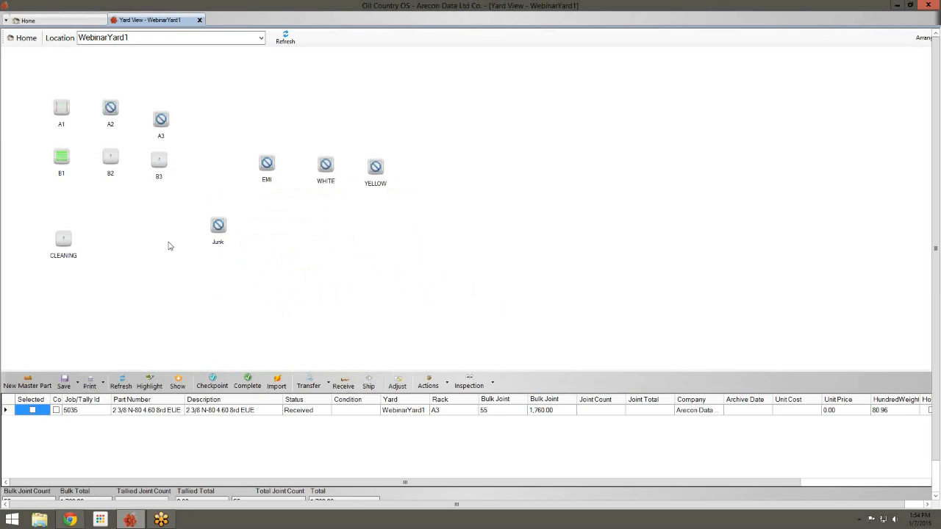
Move B3's entire job 5037 (30 joints) onto Junk and check its new part number
left_click(173, 132)
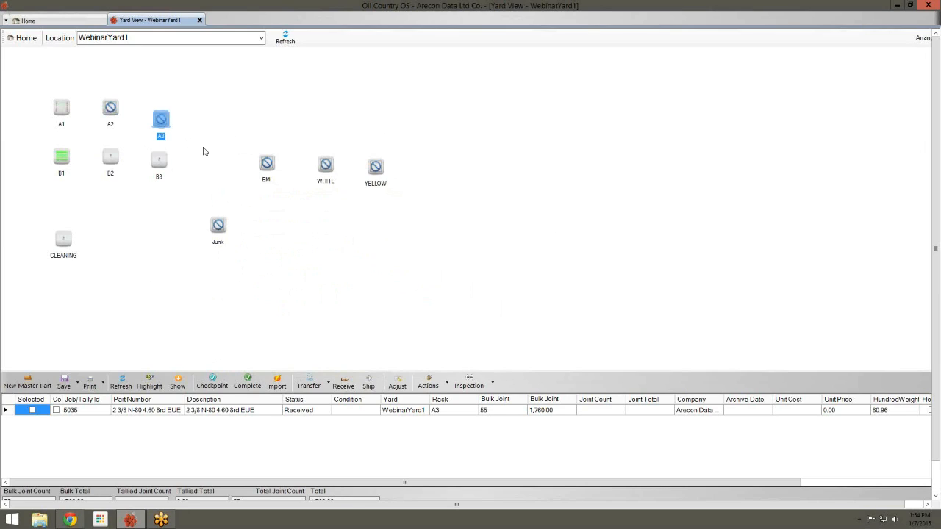
left_click(167, 163)
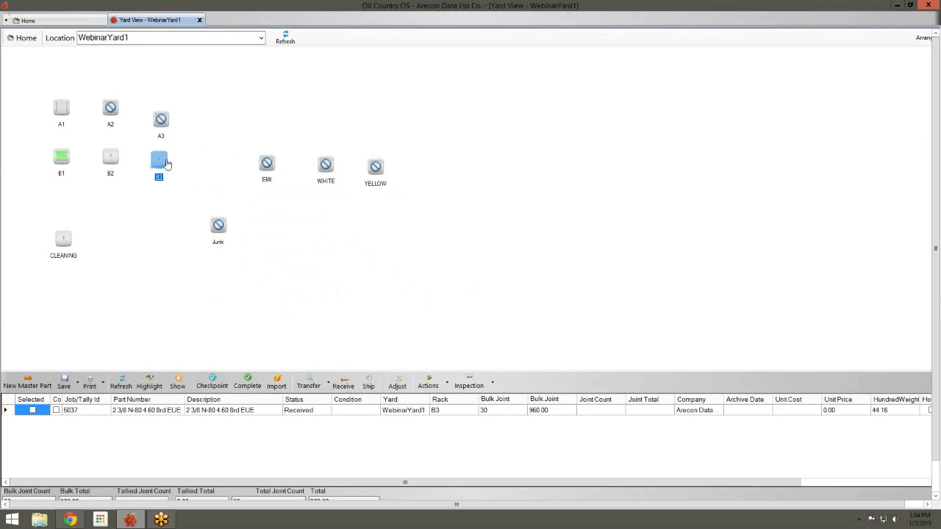
left_click_drag(166, 161, 222, 228)
left_click(388, 203)
left_click(217, 226)
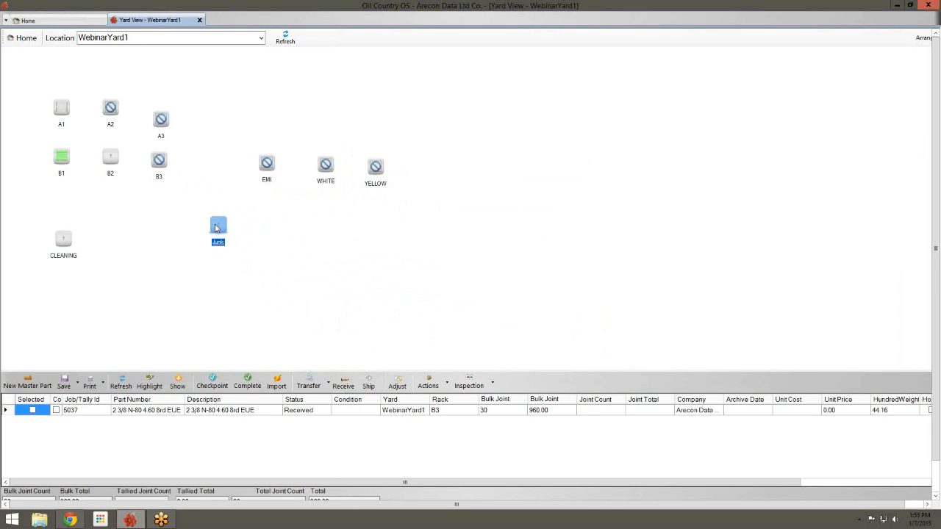
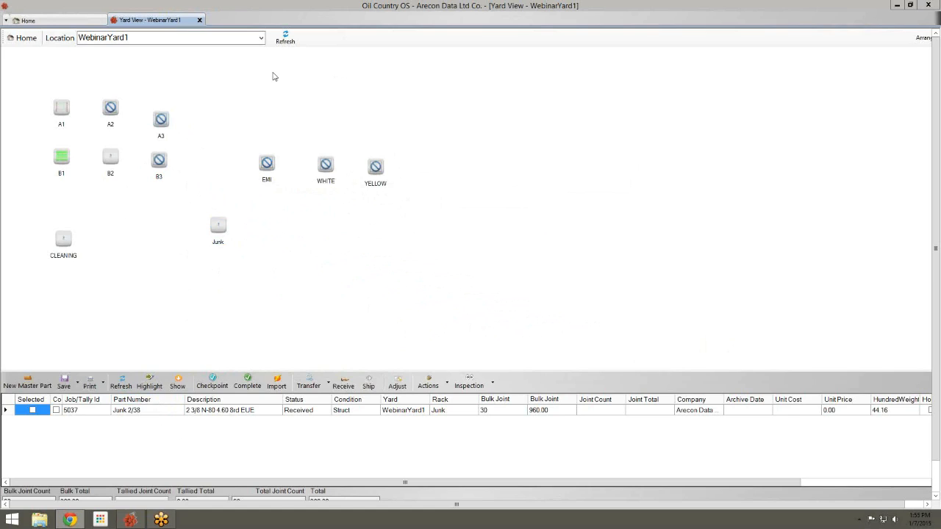
Create a new rack called 'Webinar Back 40' on the WebinarYard1 yard map
right_click(273, 77)
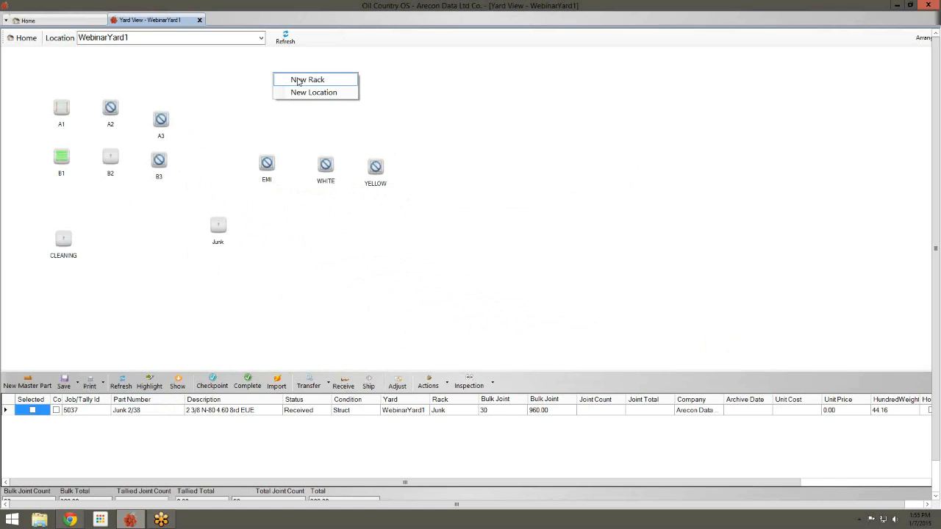
left_click(299, 81)
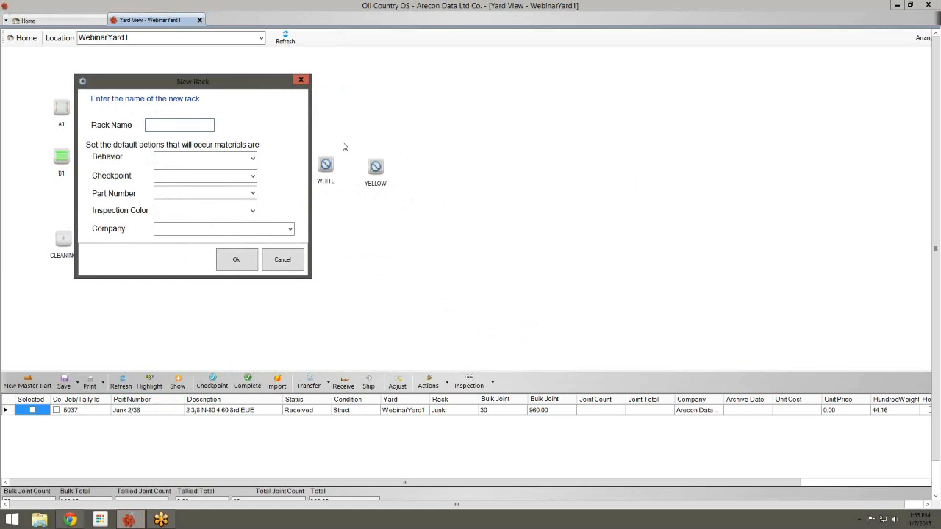
type("Webinar Back 40")
left_click(246, 260)
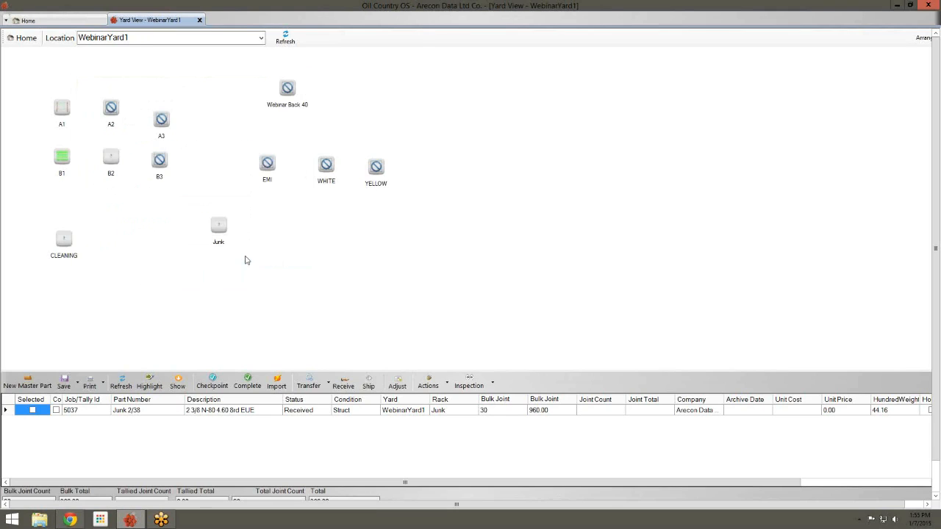
left_click(286, 88)
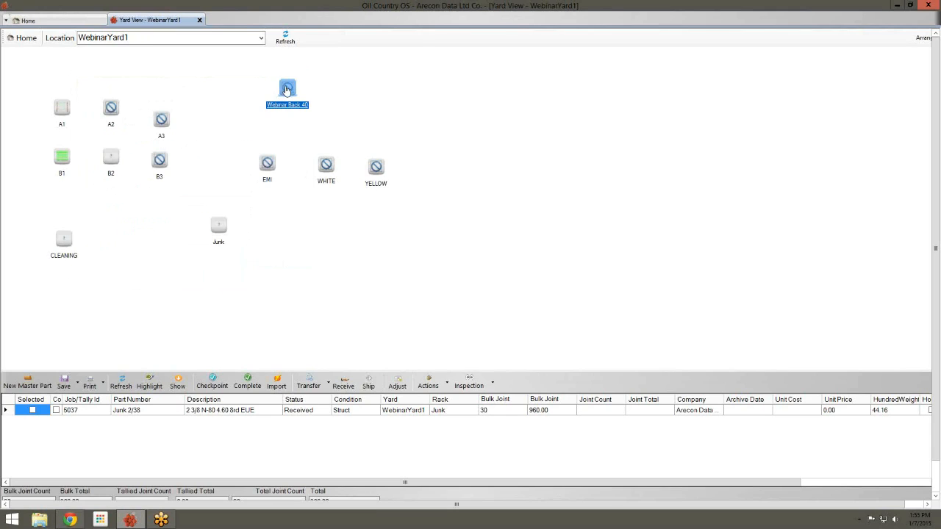
right_click(286, 89)
left_click(235, 80)
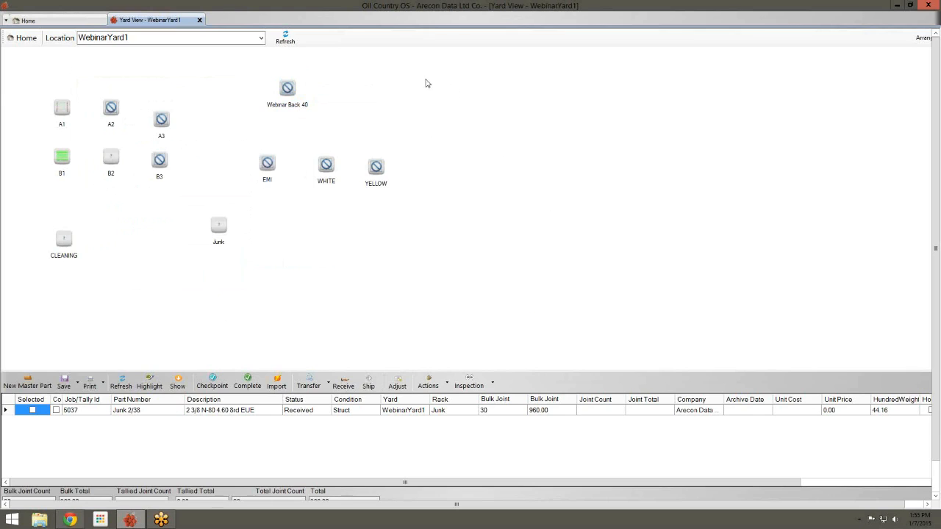
In WebinarYard1's child locations, set Webinar Back 40's Type to Yard and save both dialogs
left_click(922, 37)
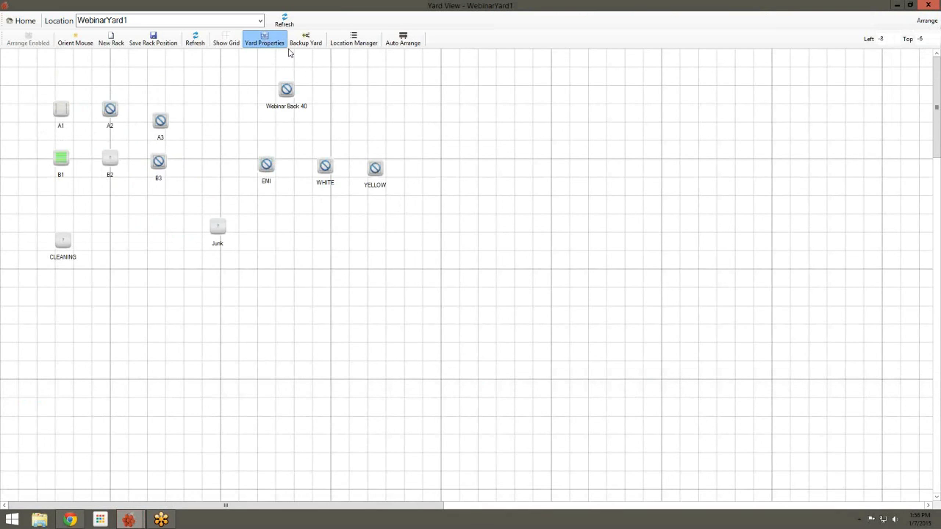
left_click(264, 39)
left_click(238, 158)
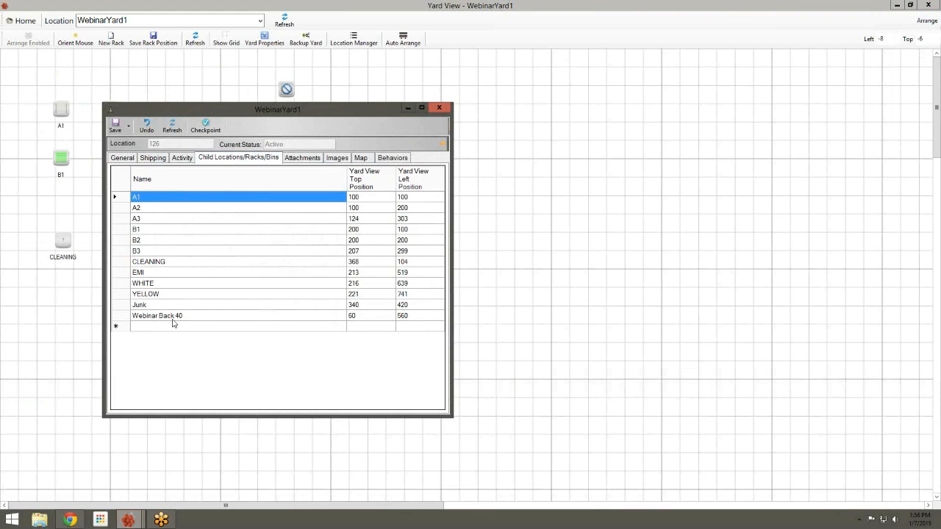
double_click(173, 317)
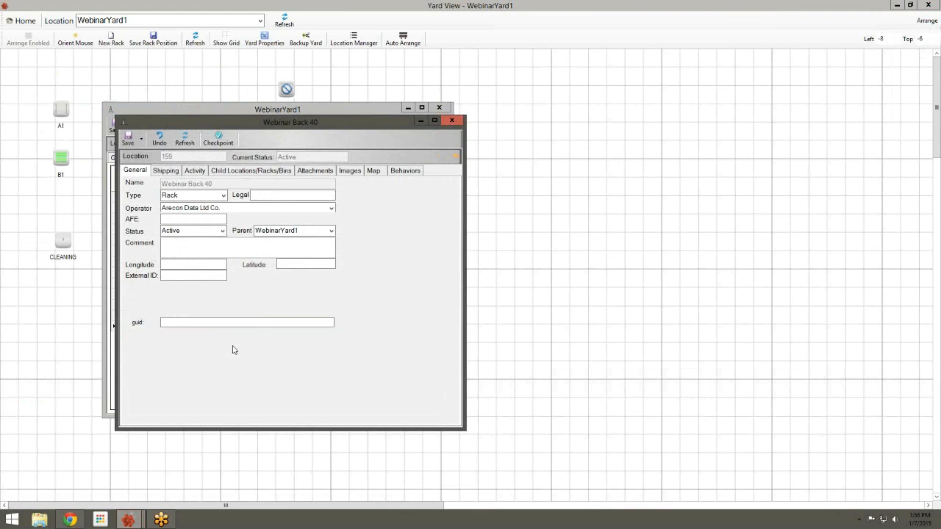
left_click(216, 195)
left_click(206, 207)
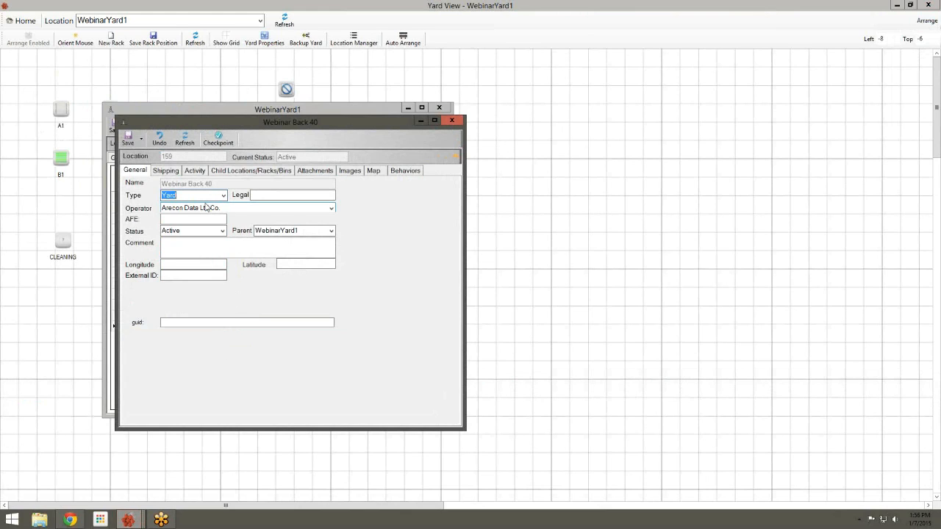
left_click(126, 141)
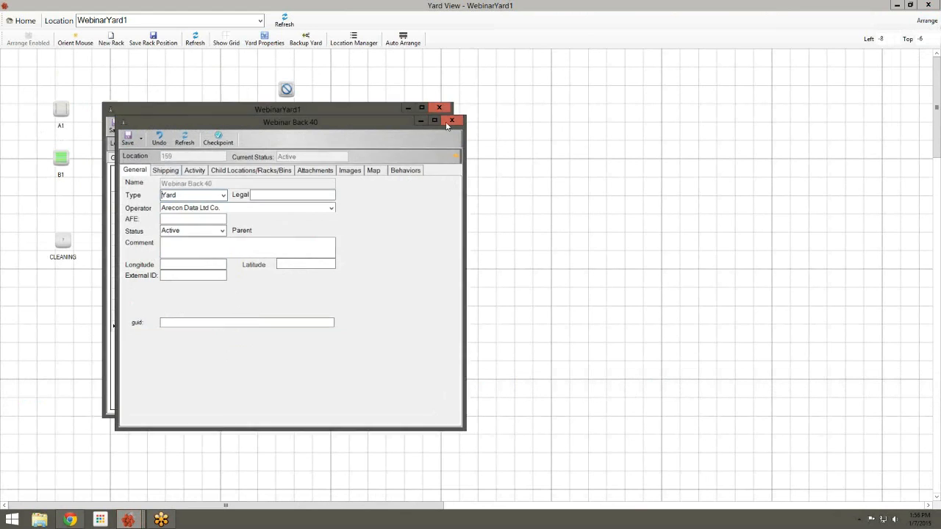
left_click(115, 127)
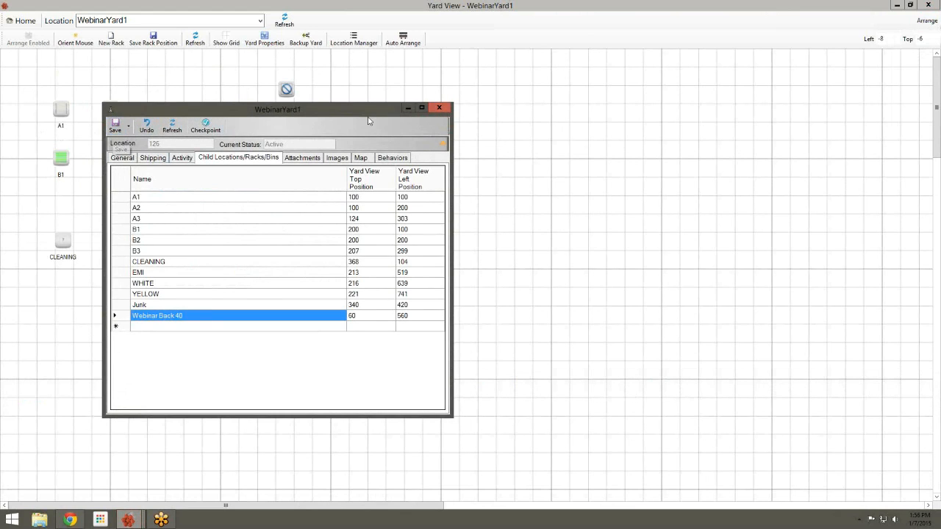
left_click(439, 108)
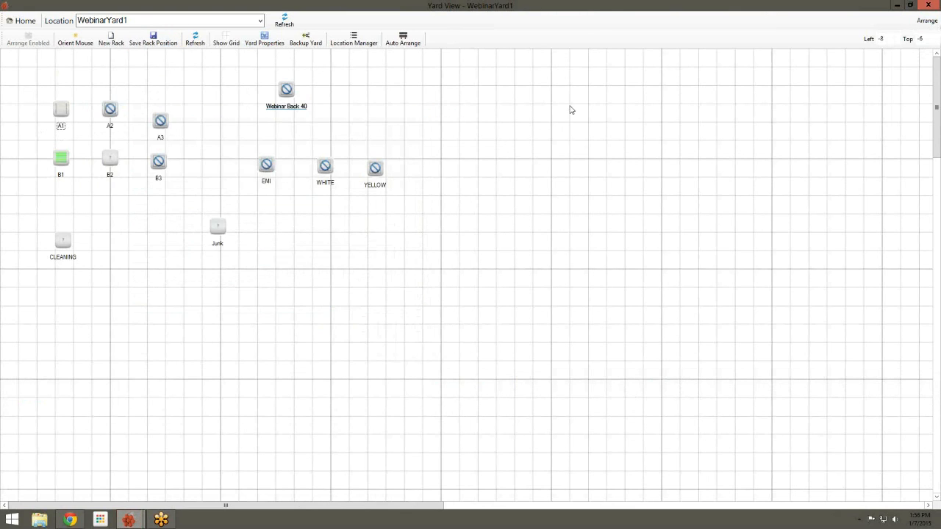
left_click(928, 5)
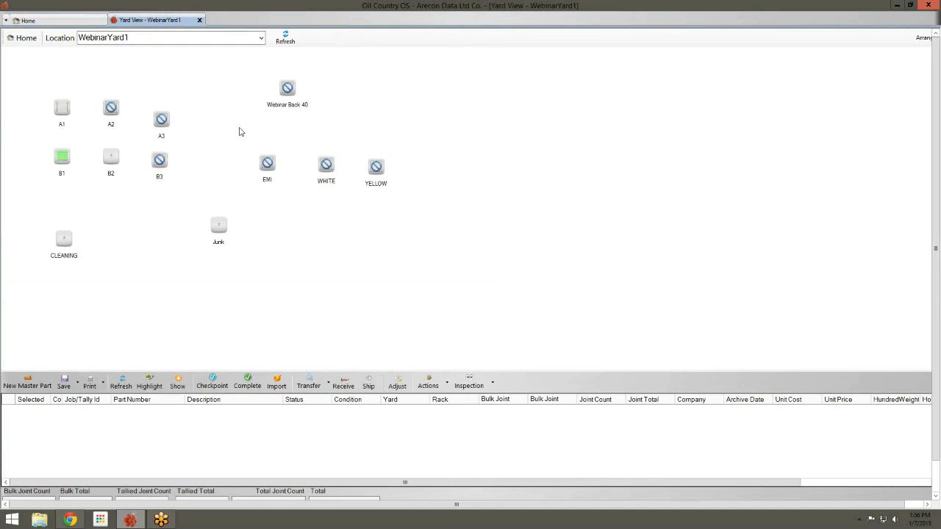
Open Webinar Back 40 in its own Yard View tab and compare it with WebinarYard1
left_click(284, 112)
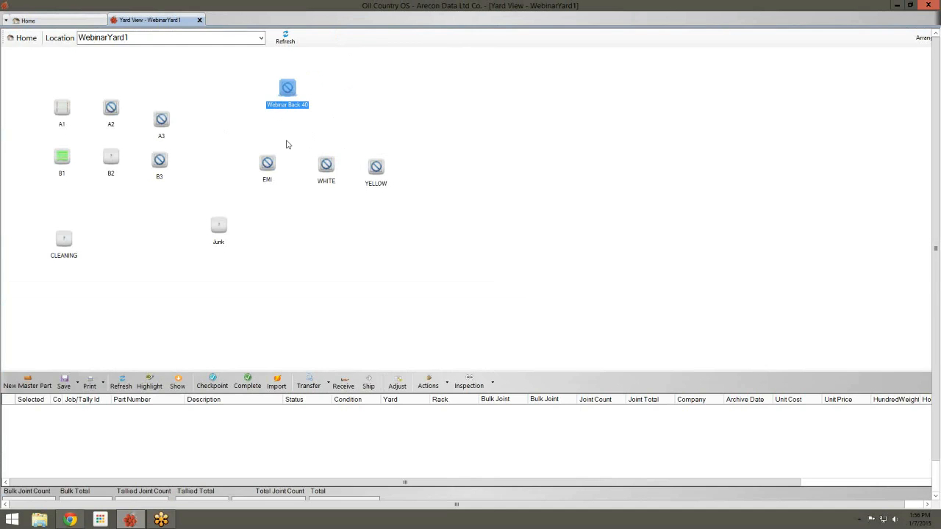
left_click_drag(295, 113, 285, 129)
double_click(285, 129)
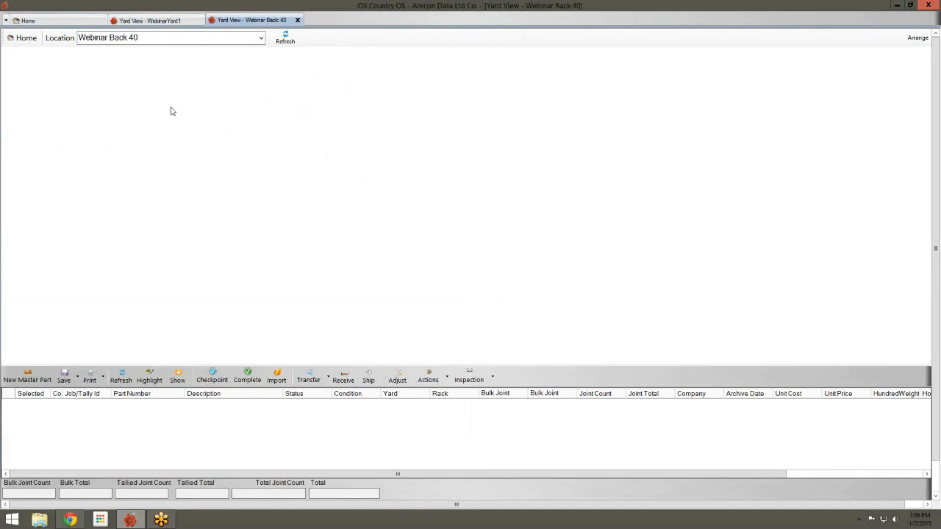
left_click(188, 21)
left_click(228, 21)
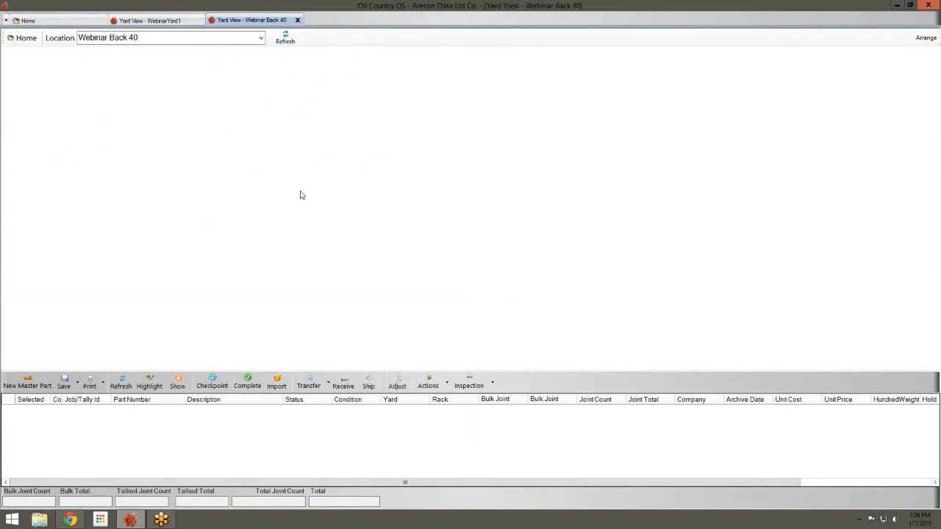
left_click(184, 22)
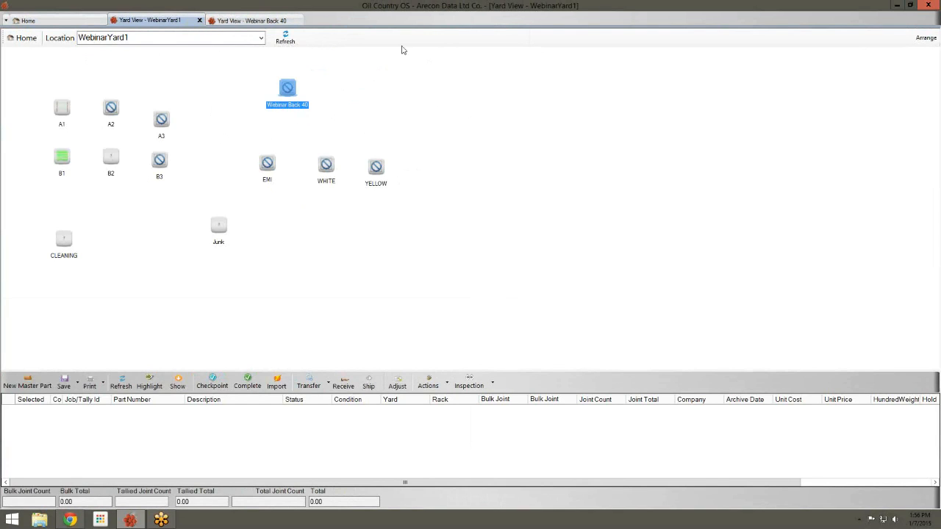
left_click(234, 21)
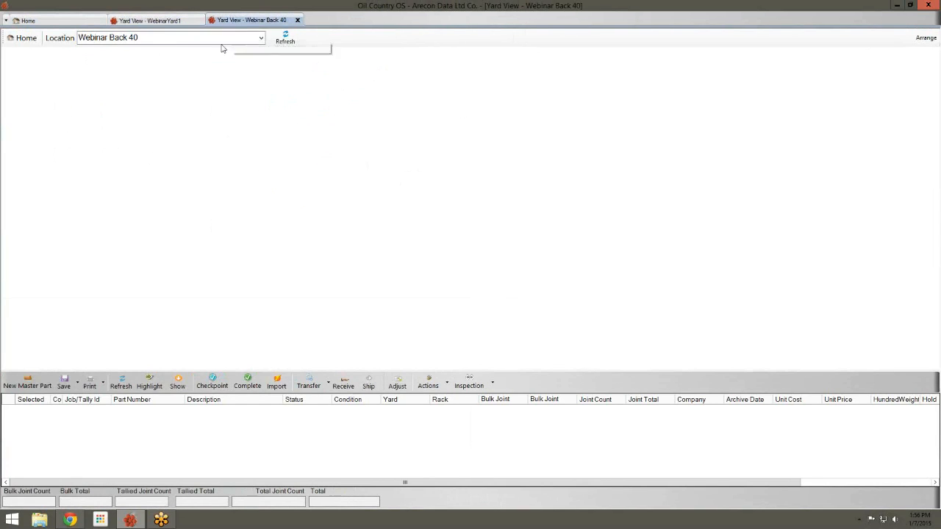
left_click(147, 20)
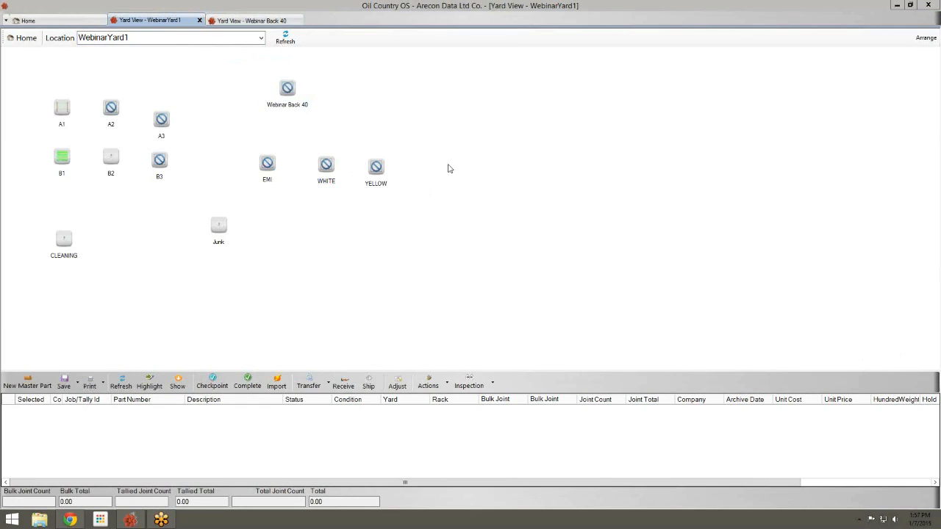
Select the Junk rack so its 30 joints load into the grid
left_click(219, 225)
left_click(286, 88)
left_click(260, 158)
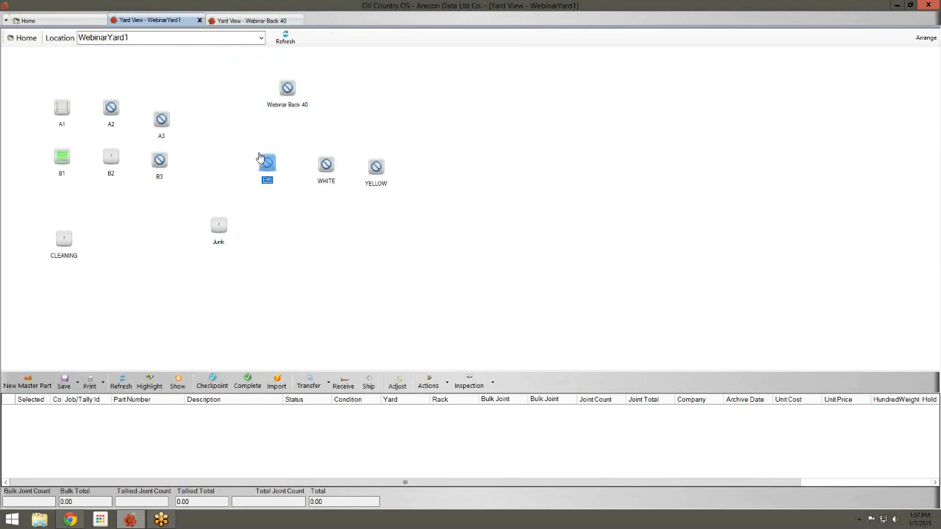
left_click(221, 225)
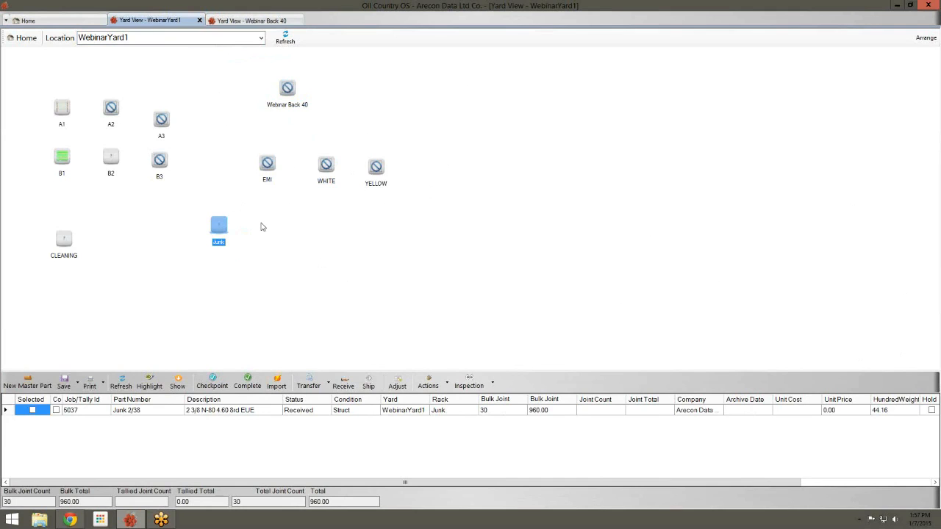
Open the Junk rack's properties from WebinarYard1's Child Locations/Racks/Bins list
left_click(925, 38)
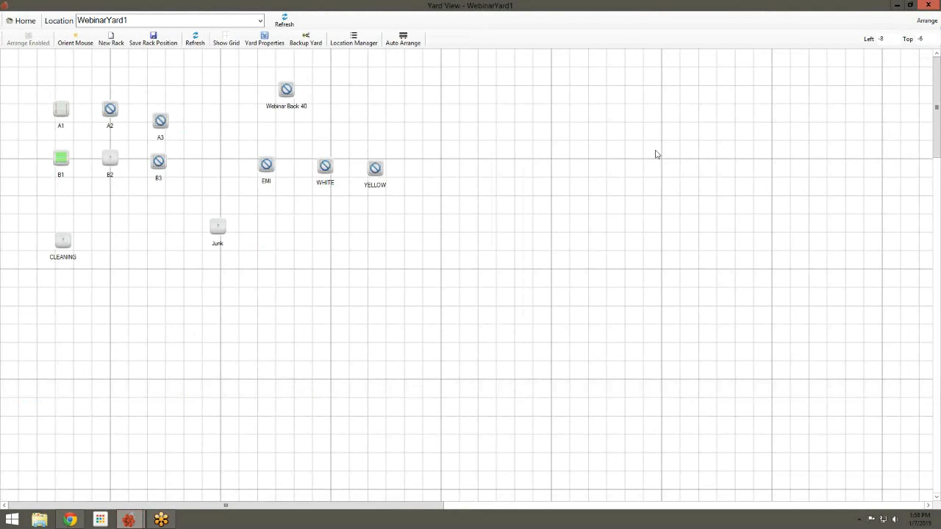
left_click(267, 46)
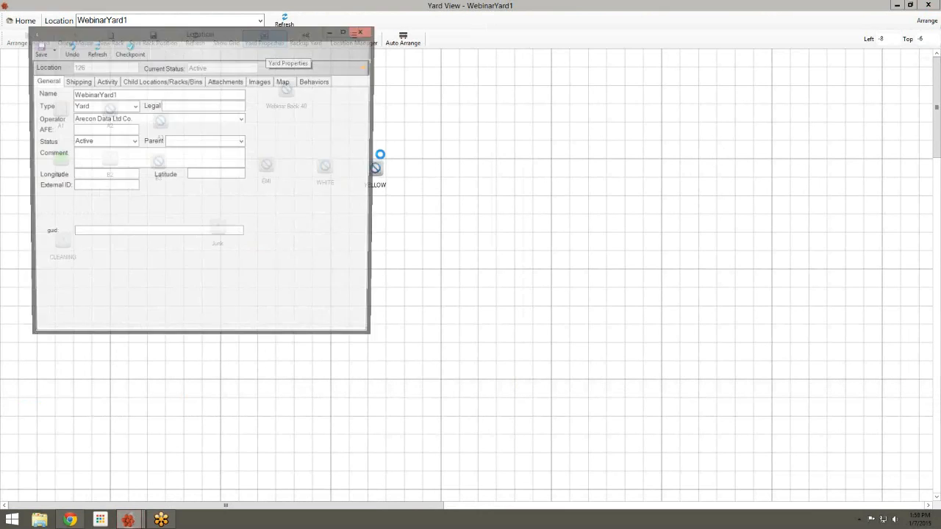
left_click_drag(316, 62, 624, 90)
left_click(485, 139)
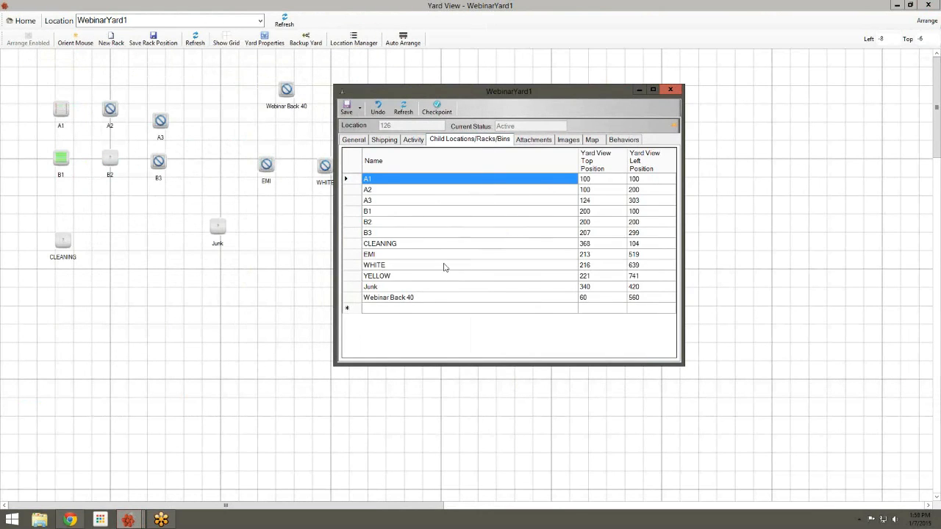
left_click(387, 288)
double_click(381, 298)
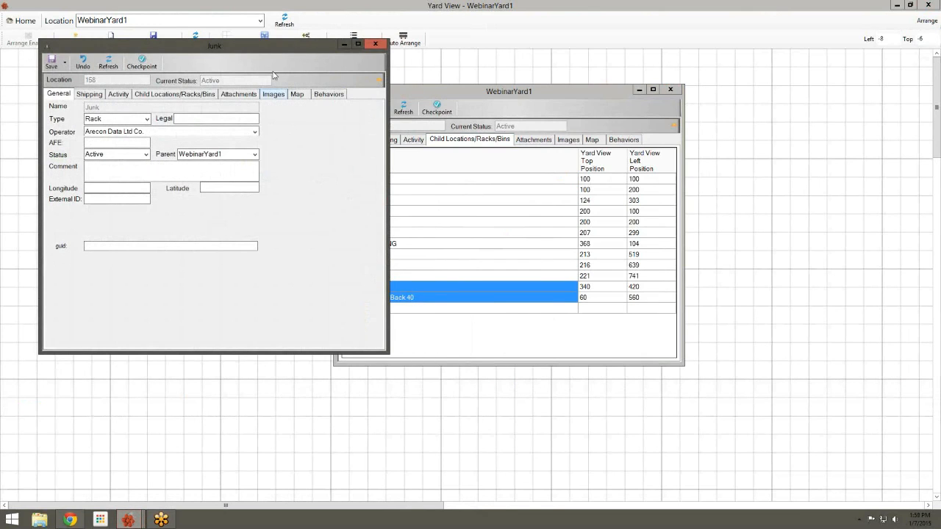
left_click_drag(264, 52, 559, 111)
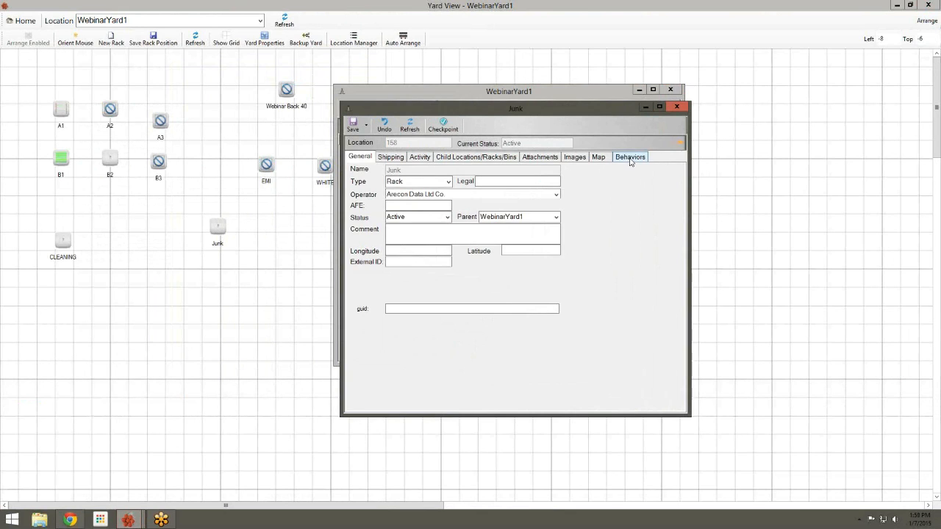
Add a Change Color behavior with value Red to the Junk rack
left_click(631, 157)
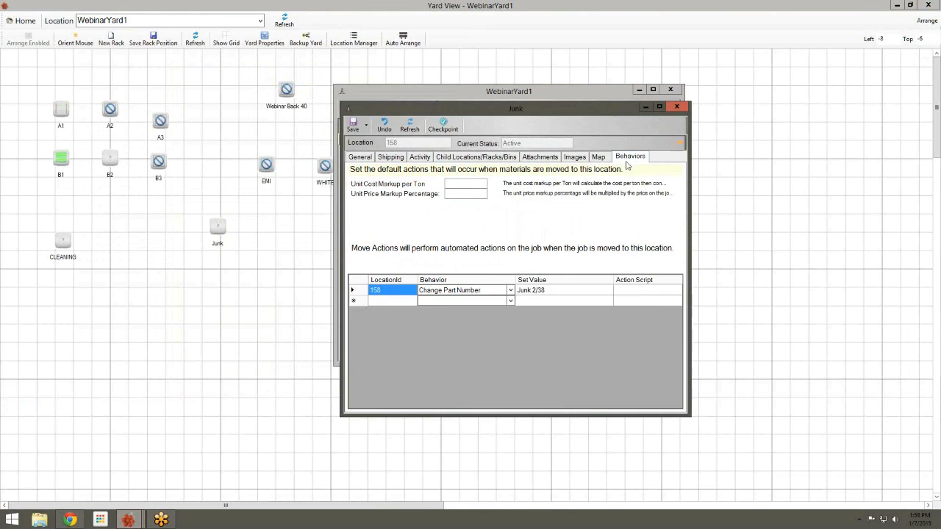
left_click(512, 302)
left_click(512, 302)
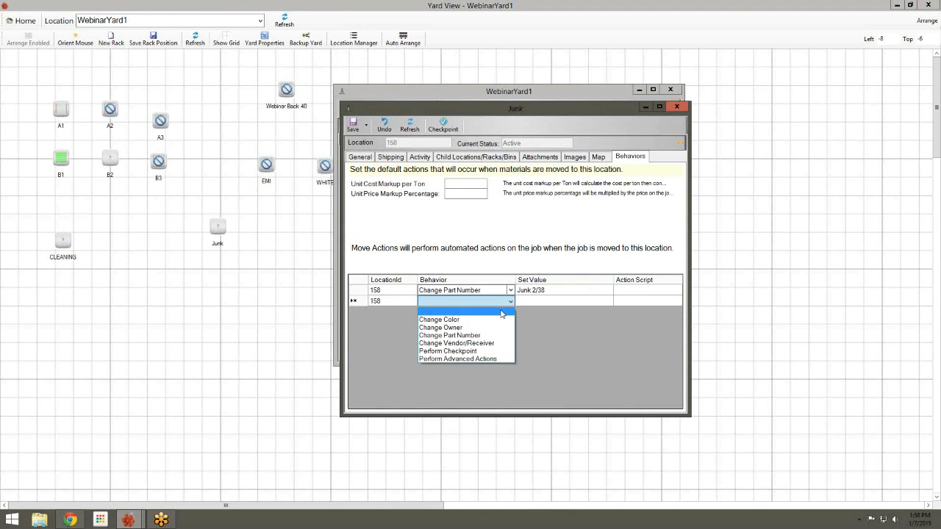
left_click(515, 313)
key("Tab")
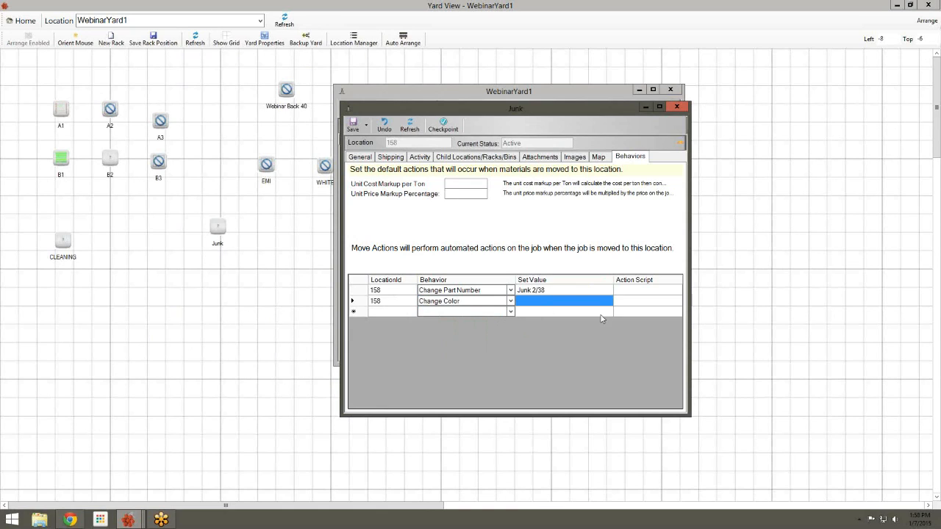
type("Red")
key("Return")
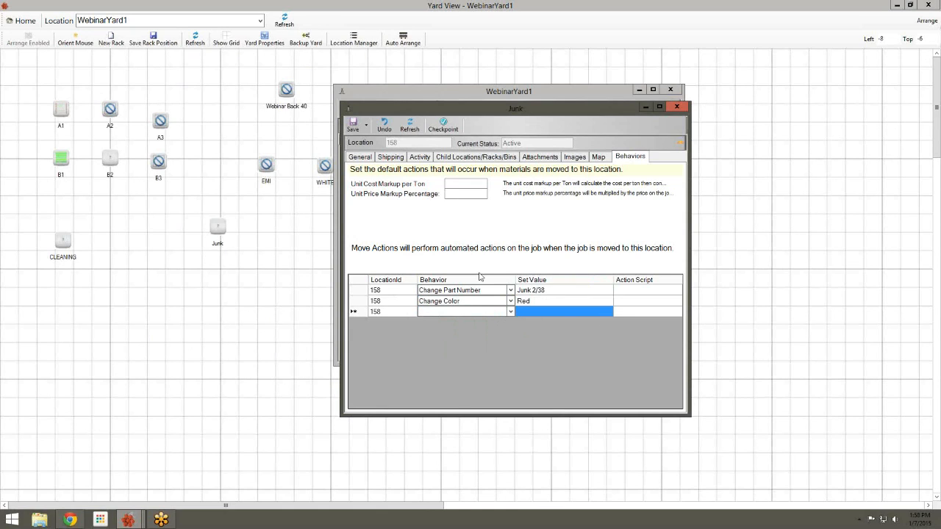
Add a Perform Checkpoint behavior for Junk, save the behaviors, and close the Junk properties
left_click(510, 314)
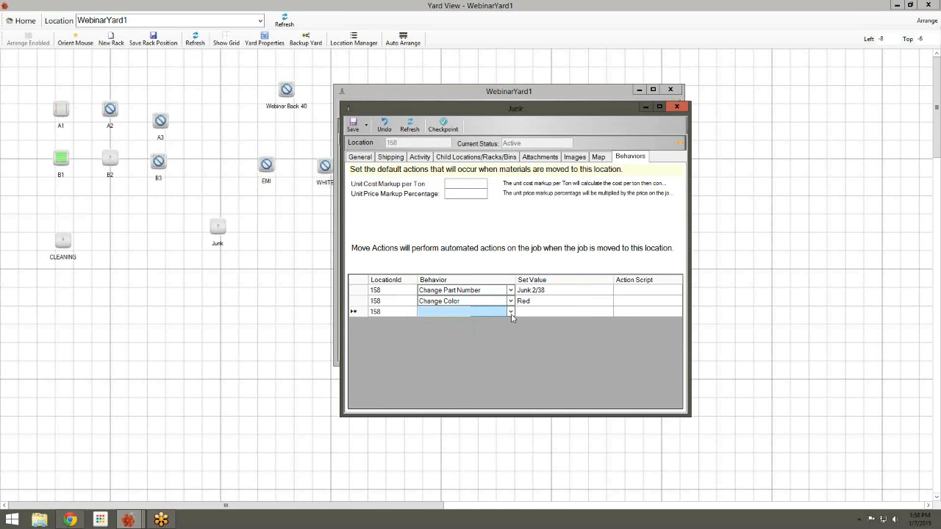
left_click(511, 313)
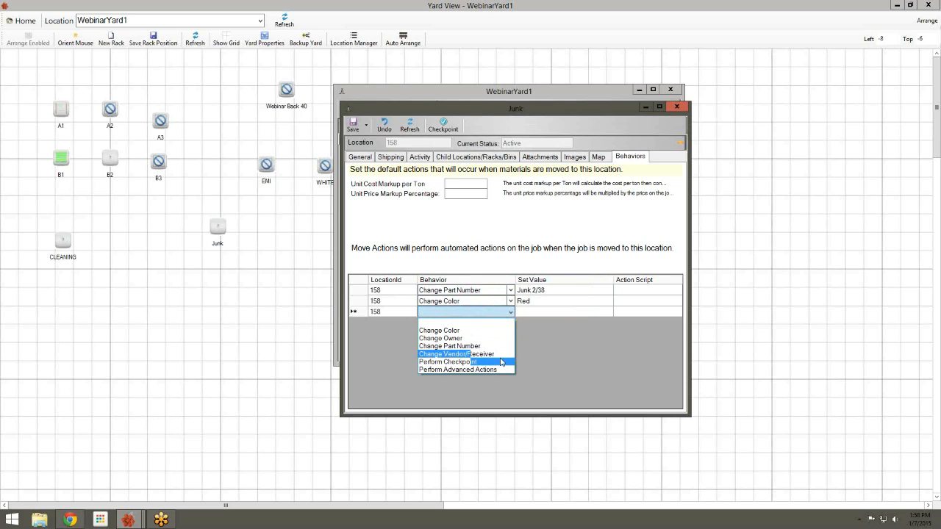
left_click(502, 361)
left_click(559, 312)
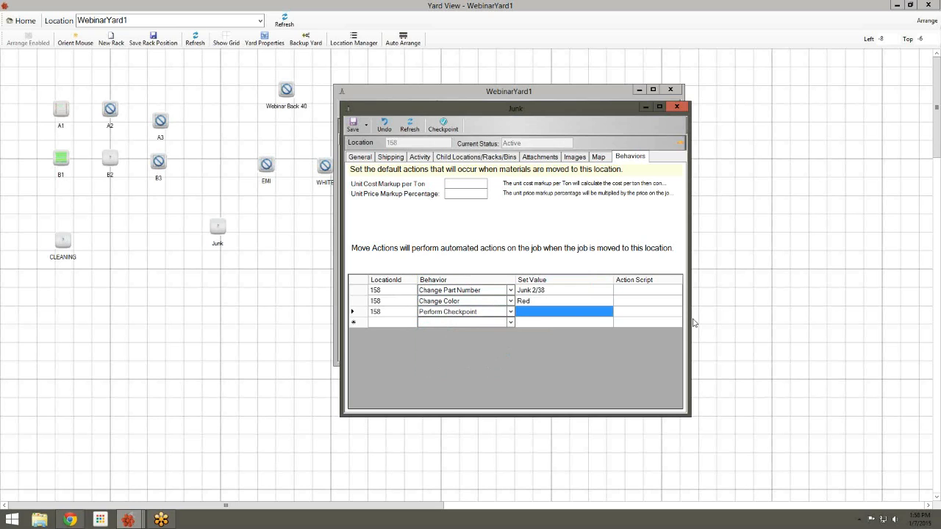
mouse_move(546, 280)
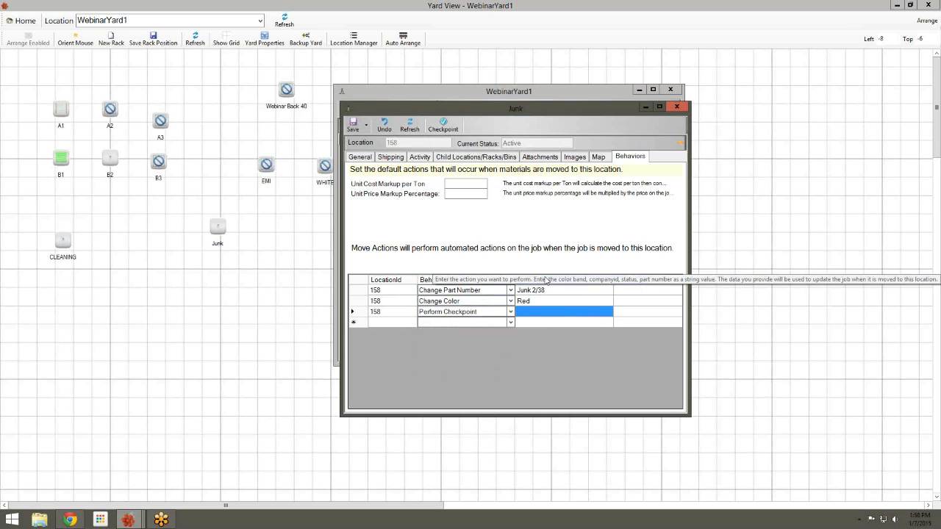
type("Junck")
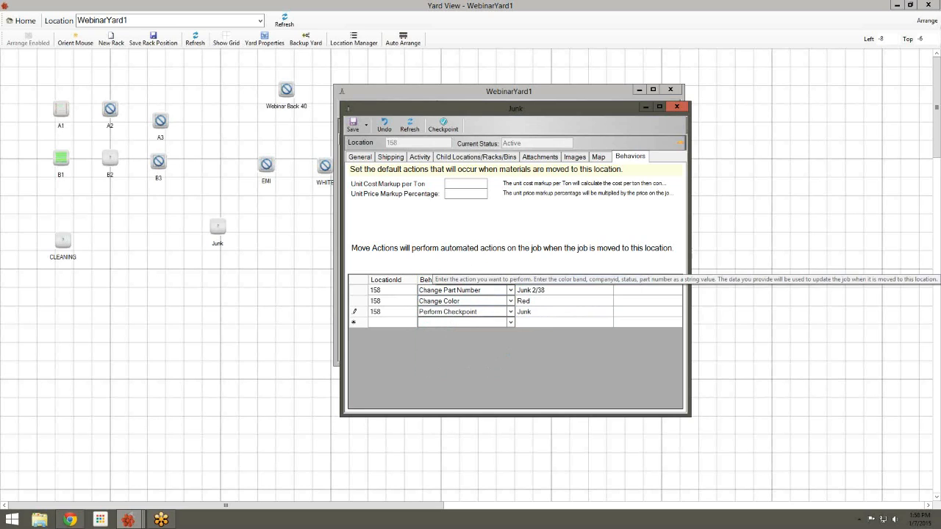
left_click(353, 125)
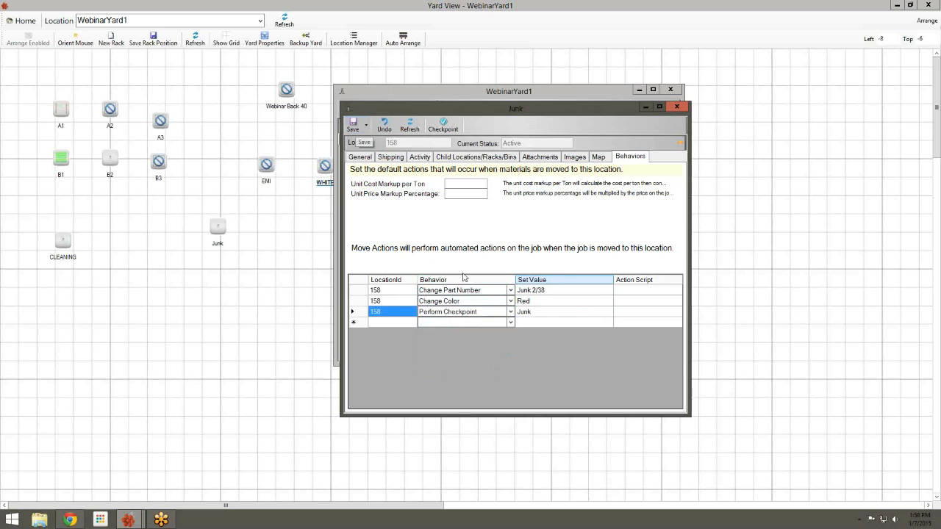
left_click(510, 311)
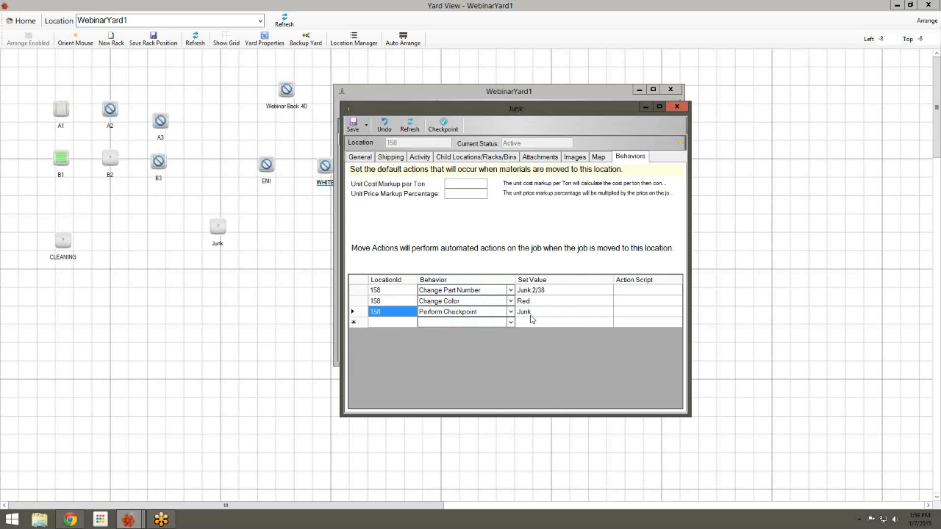
left_click(682, 107)
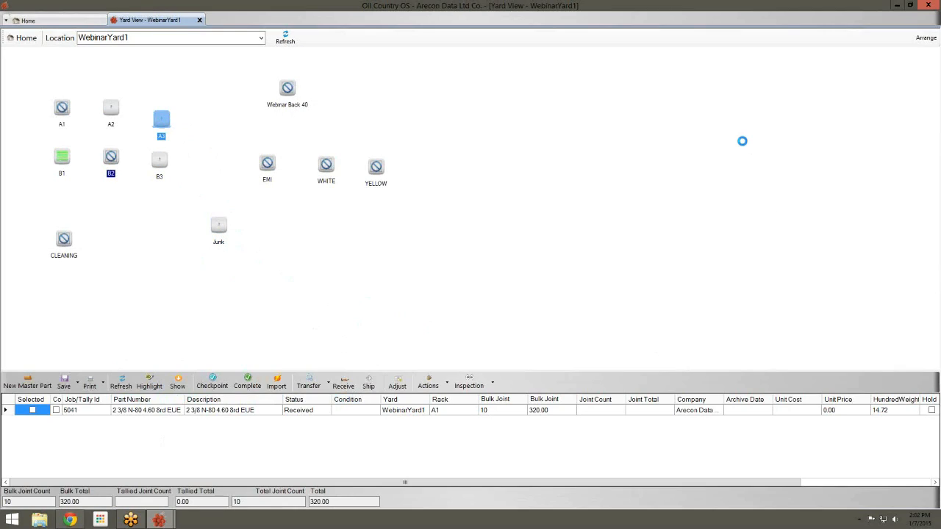